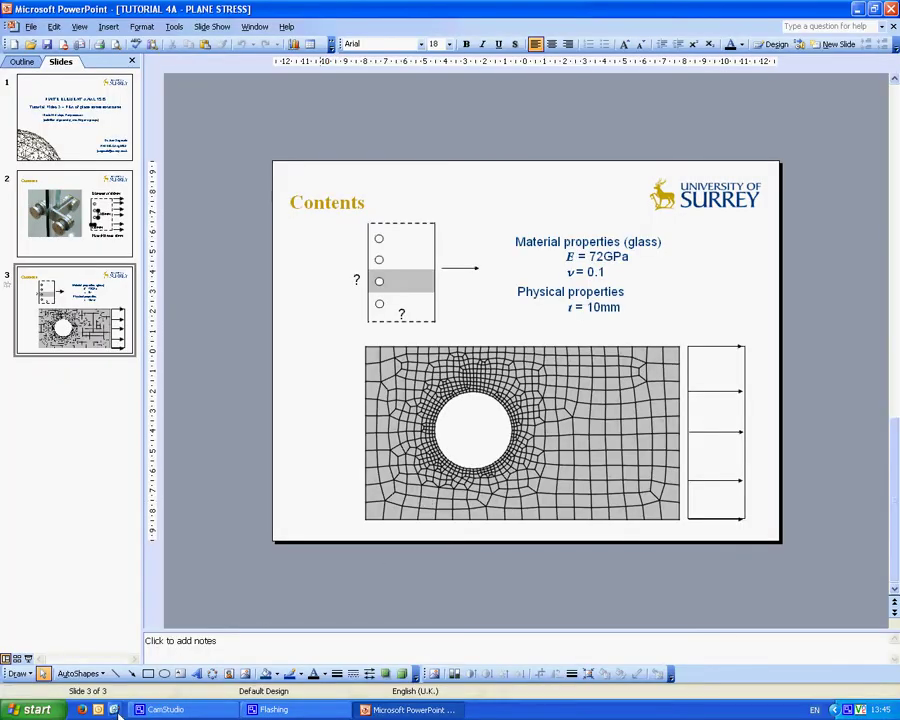
Launch SAP2000 15 from the desktop shortcut and start a new model in N, mm, C units.
click(113, 709)
click(27, 606)
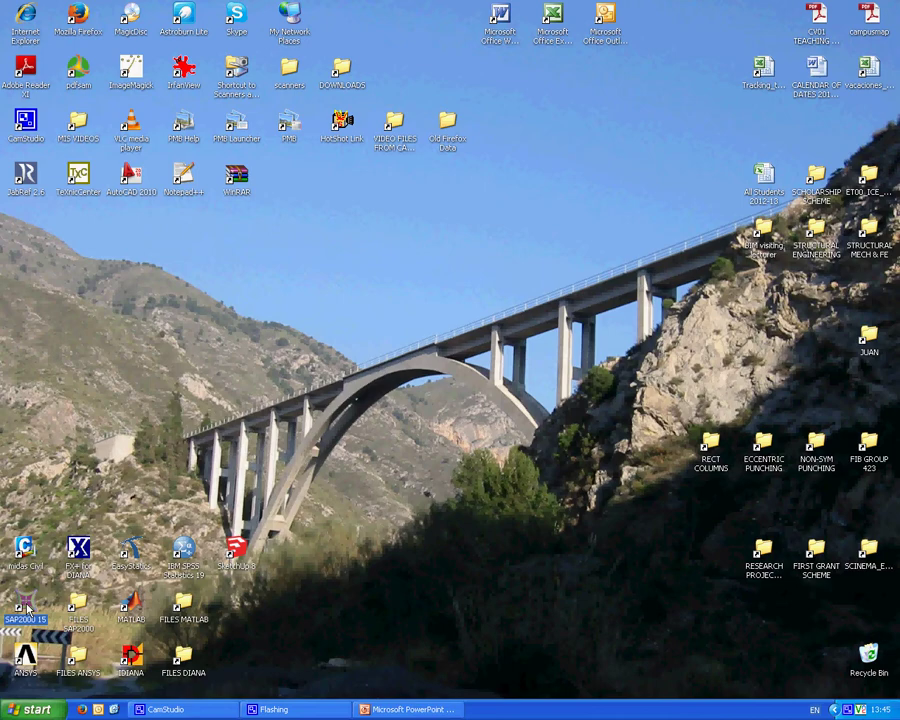
double_click(27, 606)
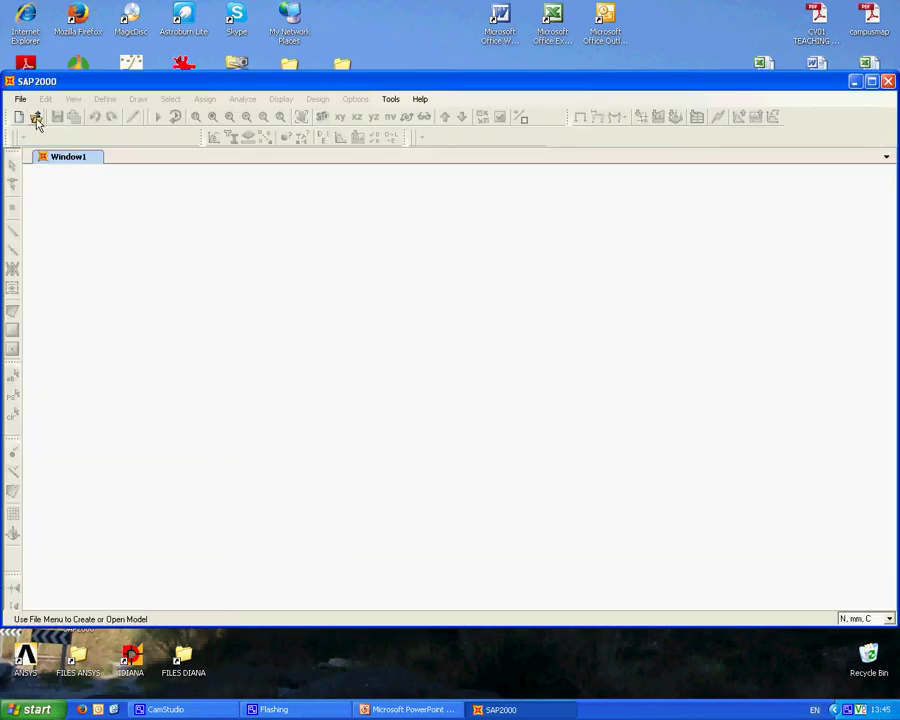
click(18, 117)
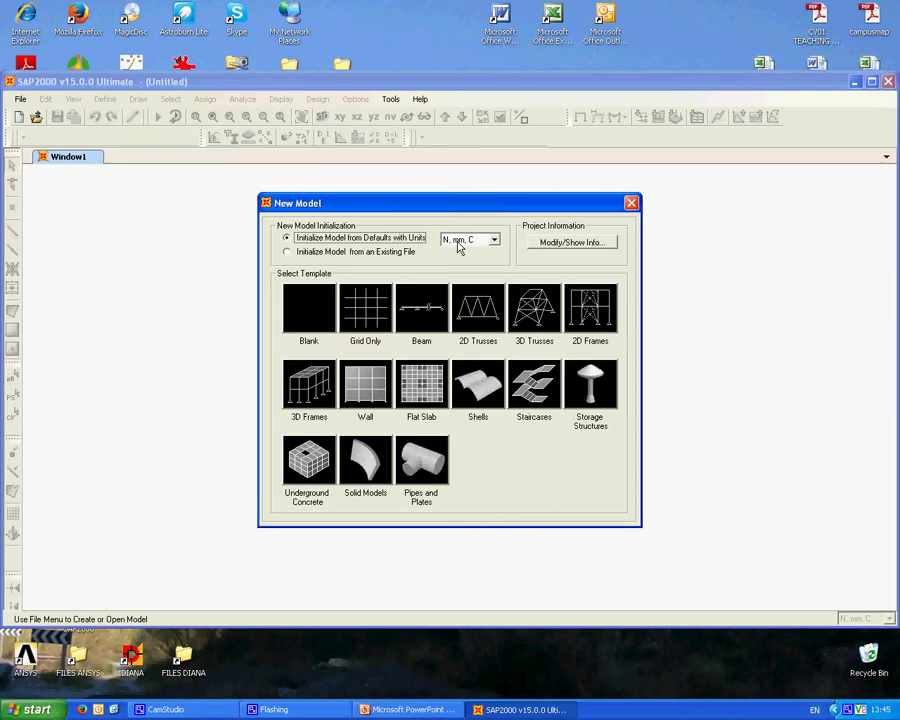
Create a blank model in a single maximized window viewed in the X-Z plane.
click(320, 313)
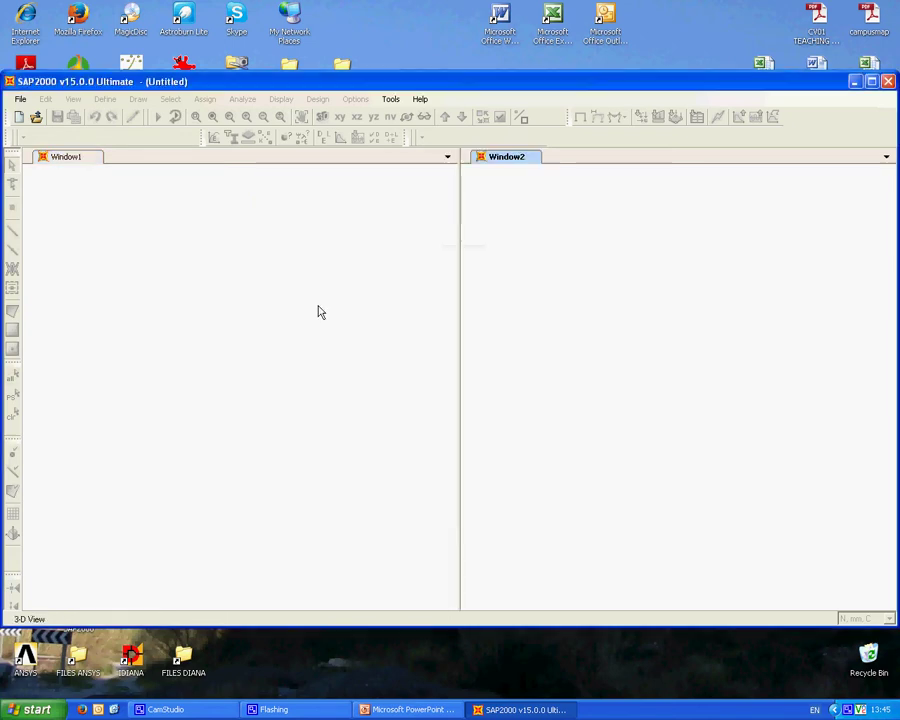
click(532, 157)
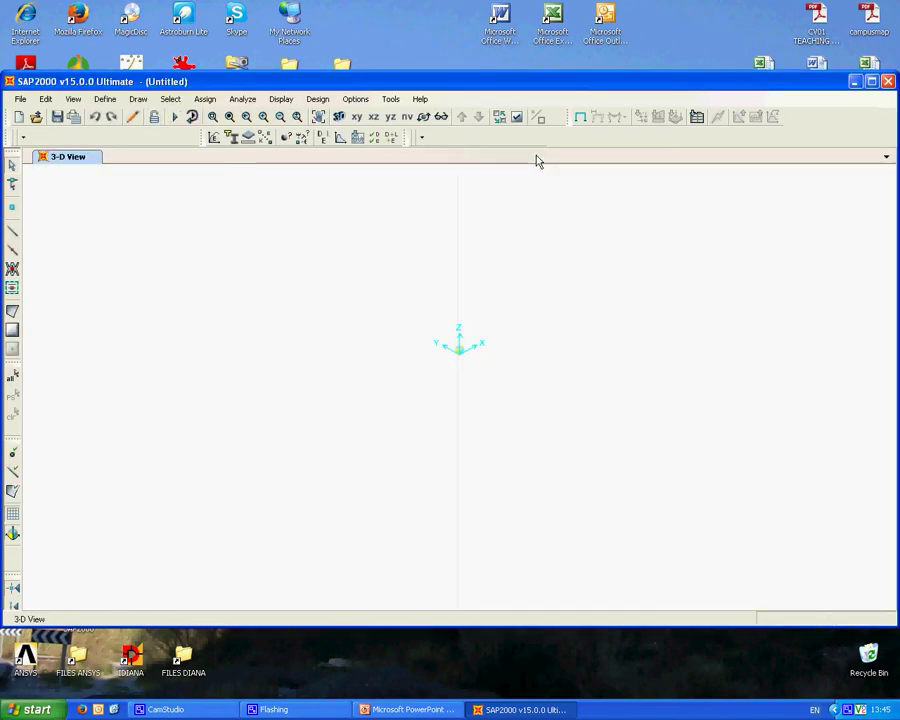
click(871, 81)
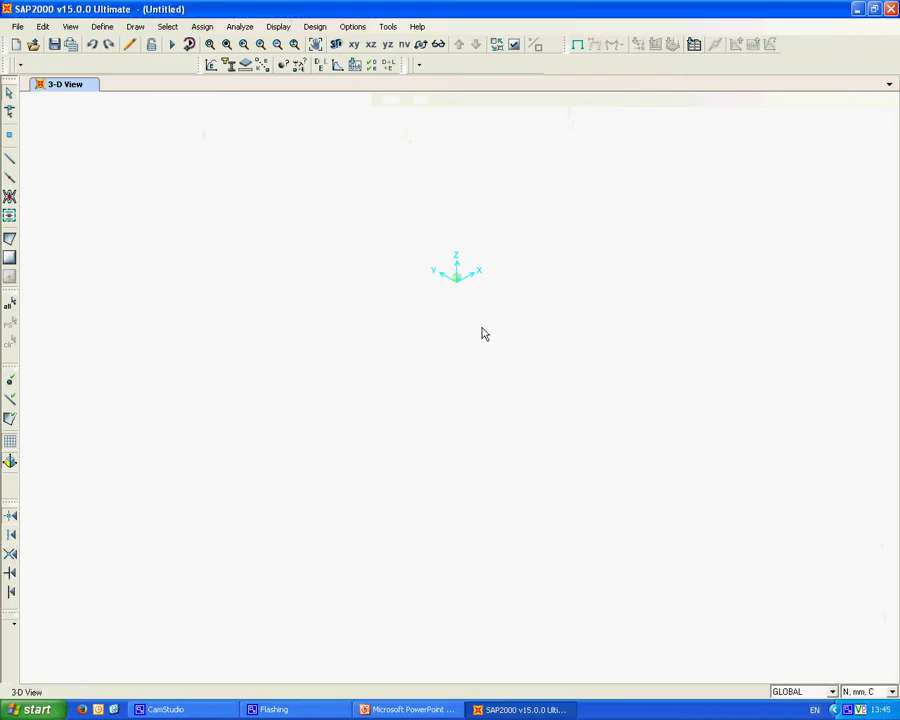
click(370, 44)
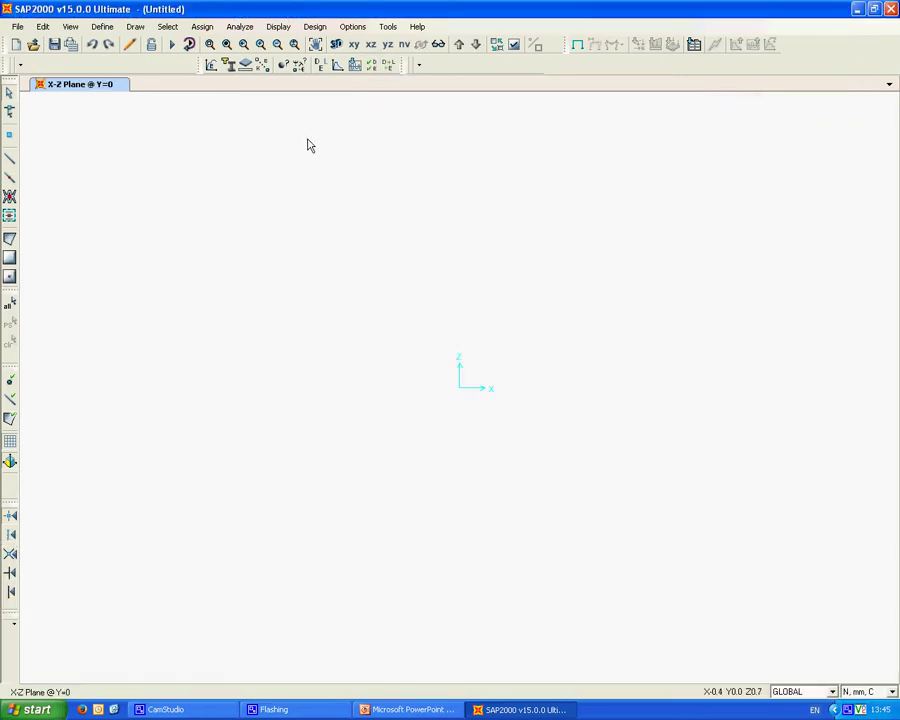
Place a special joint near the origin.
click(9, 134)
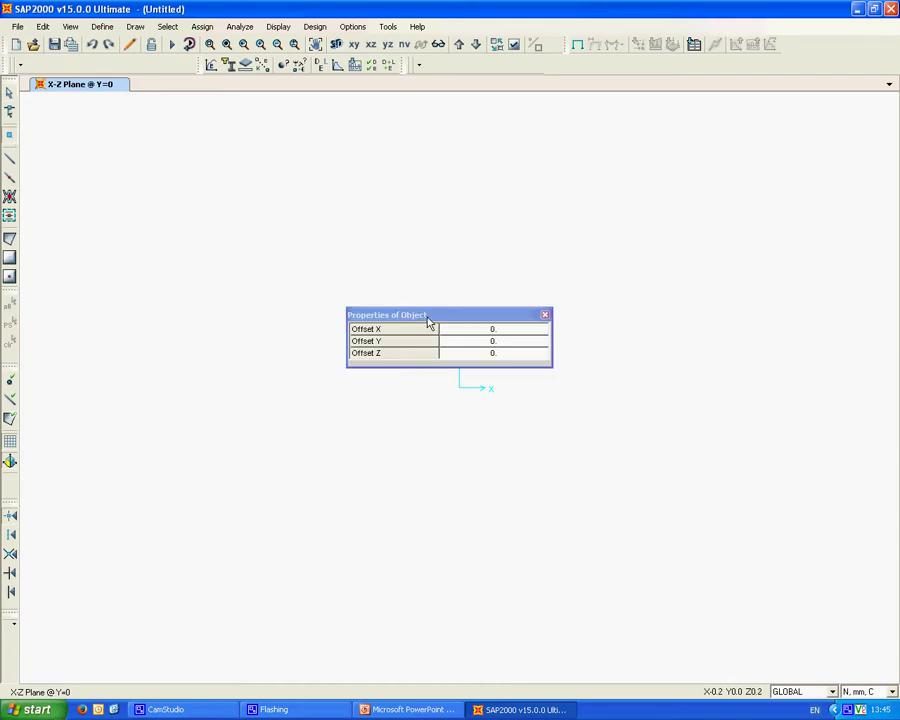
drag(428, 316, 275, 294)
click(507, 286)
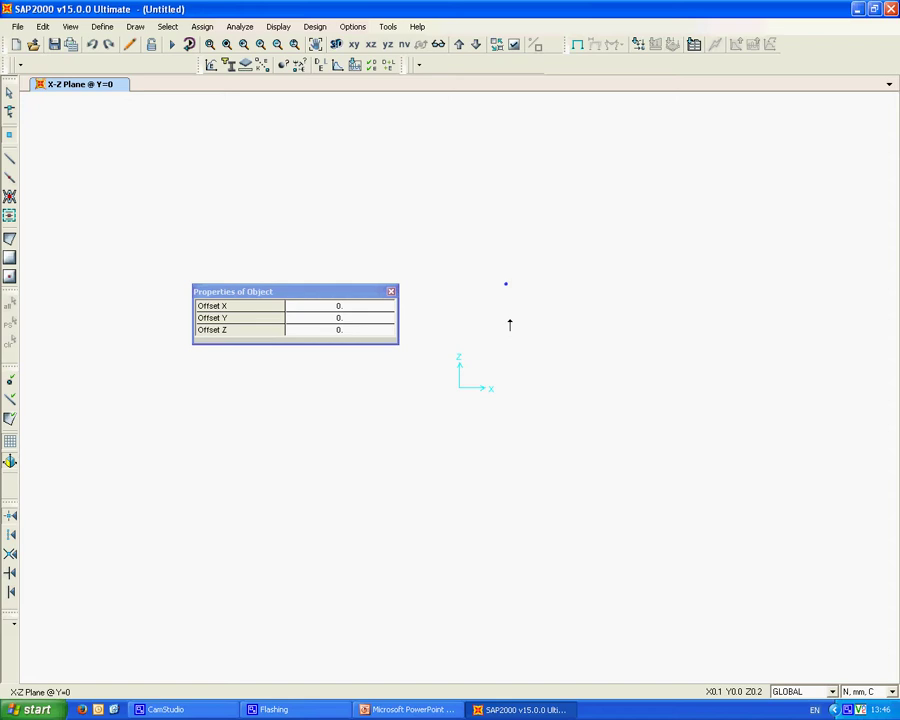
key(Escape)
Set the new joint's coordinates to exactly 0, 0, 0.
click(507, 287)
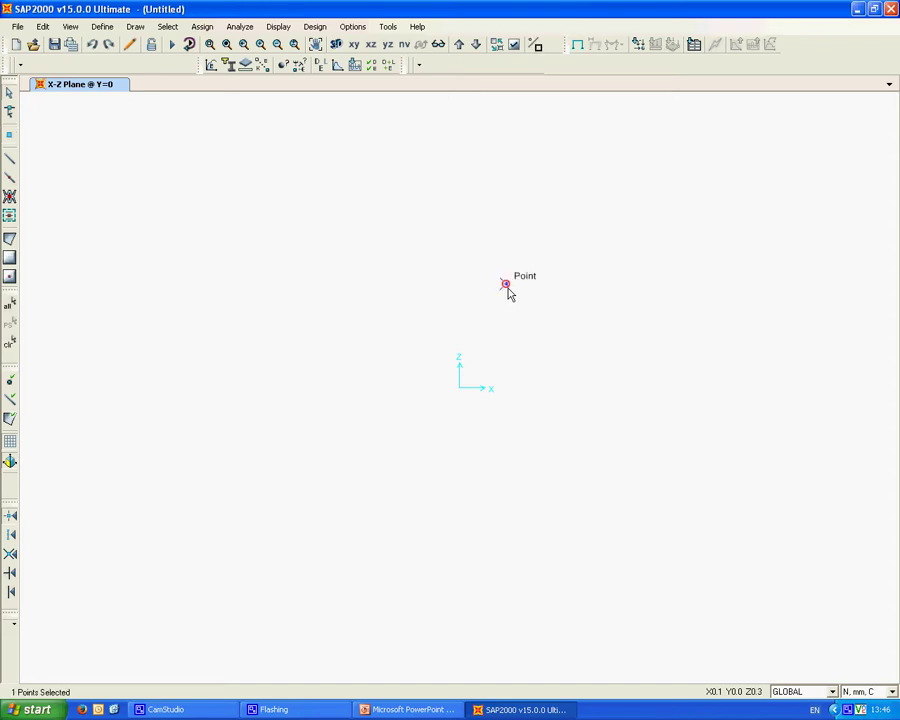
click(507, 287)
right_click(506, 287)
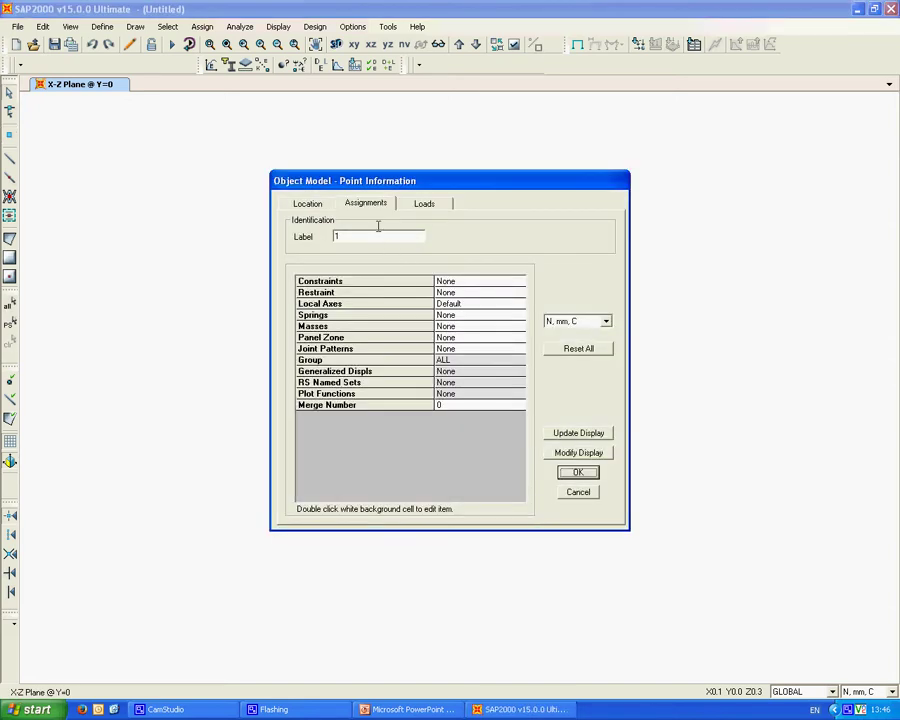
click(296, 205)
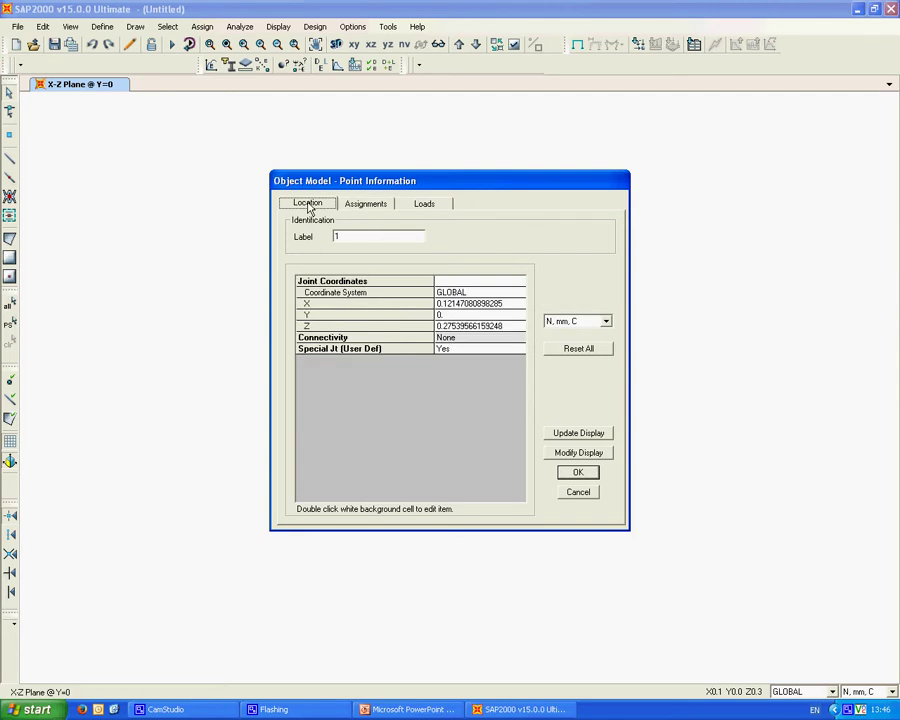
double_click(472, 307)
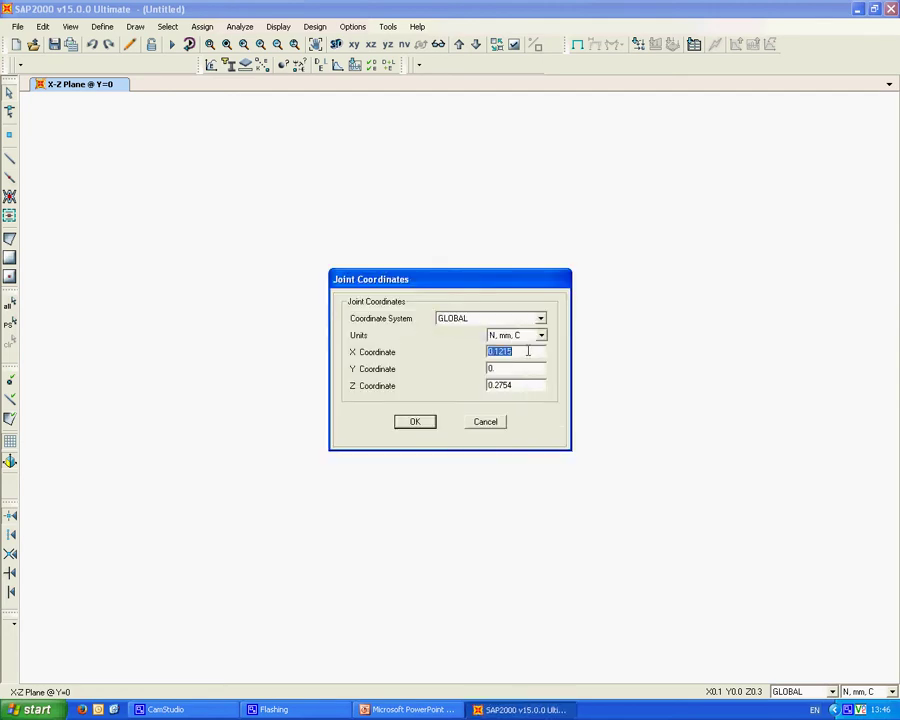
text(0)
key(Tab)
key(Tab)
text(0)
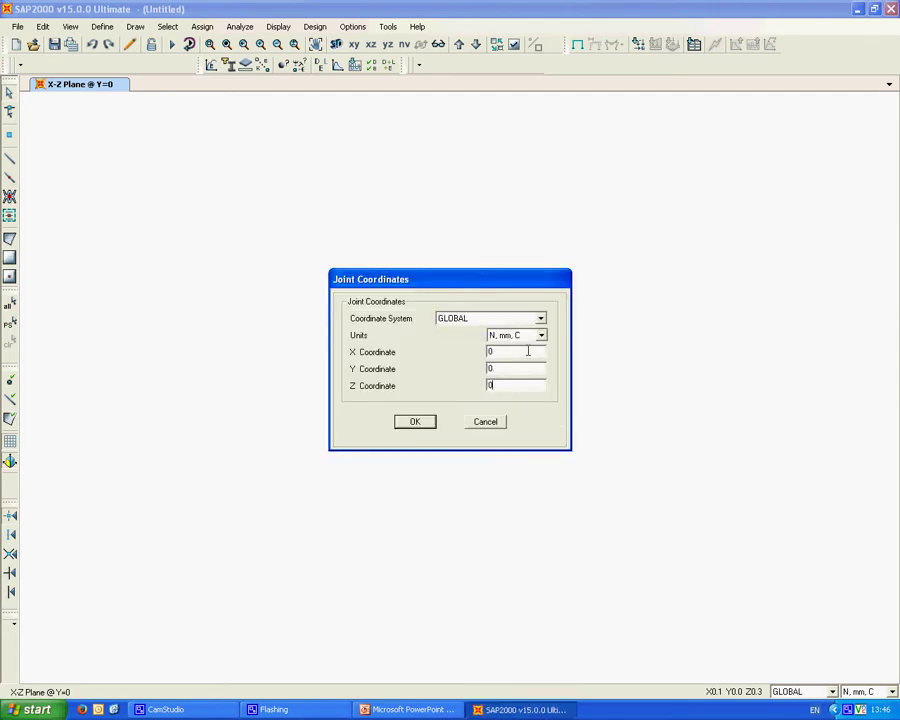
click(421, 421)
click(590, 474)
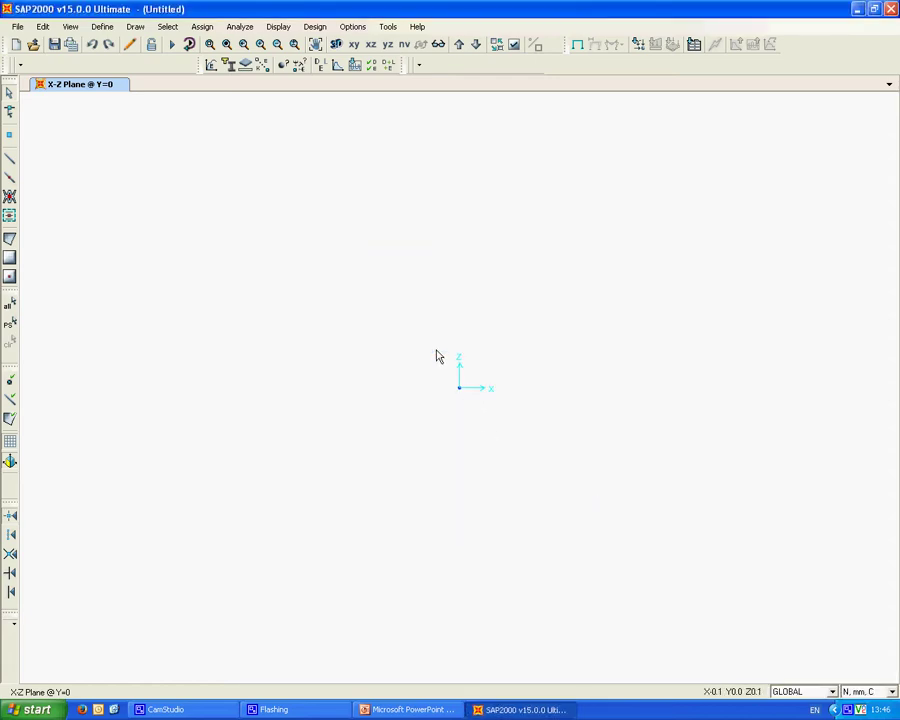
Open Replicate for the origin joint with dx selected, and check the PowerPoint glass plate slide.
key(alt+Tab)
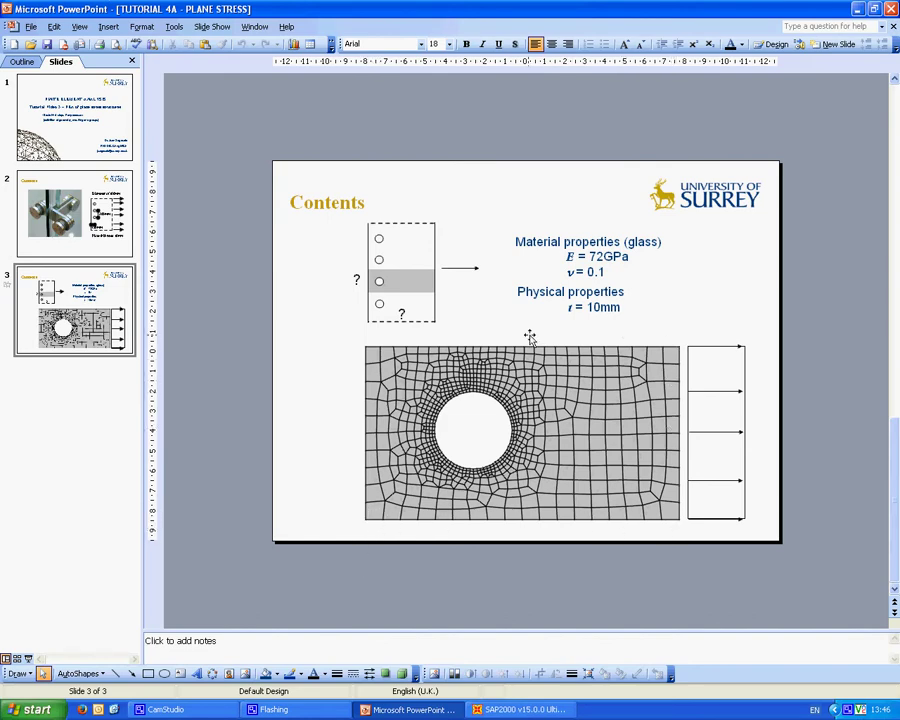
key(alt+Tab)
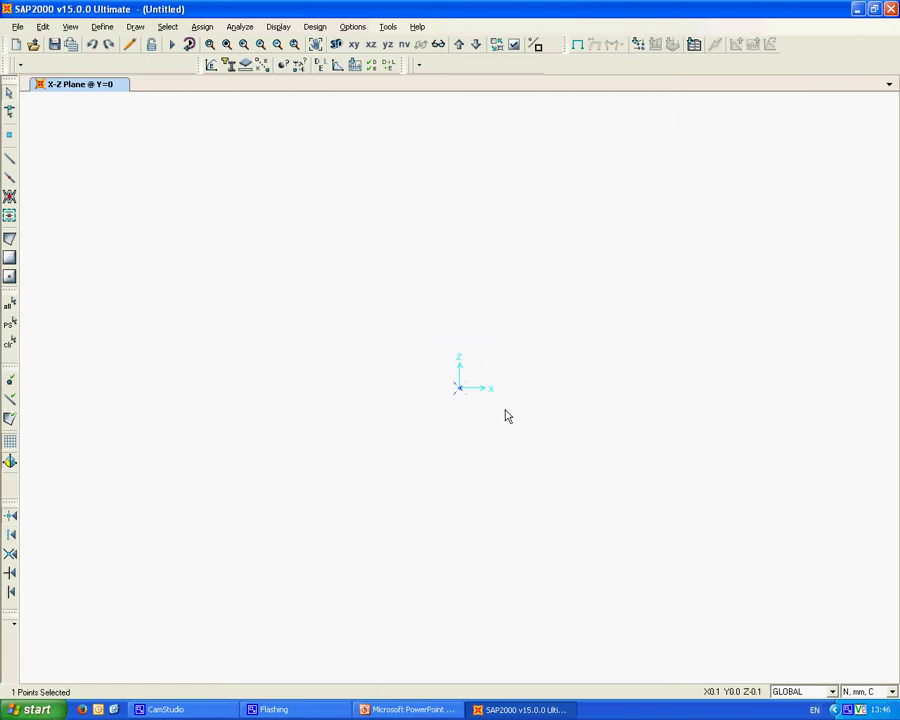
click(45, 27)
click(62, 203)
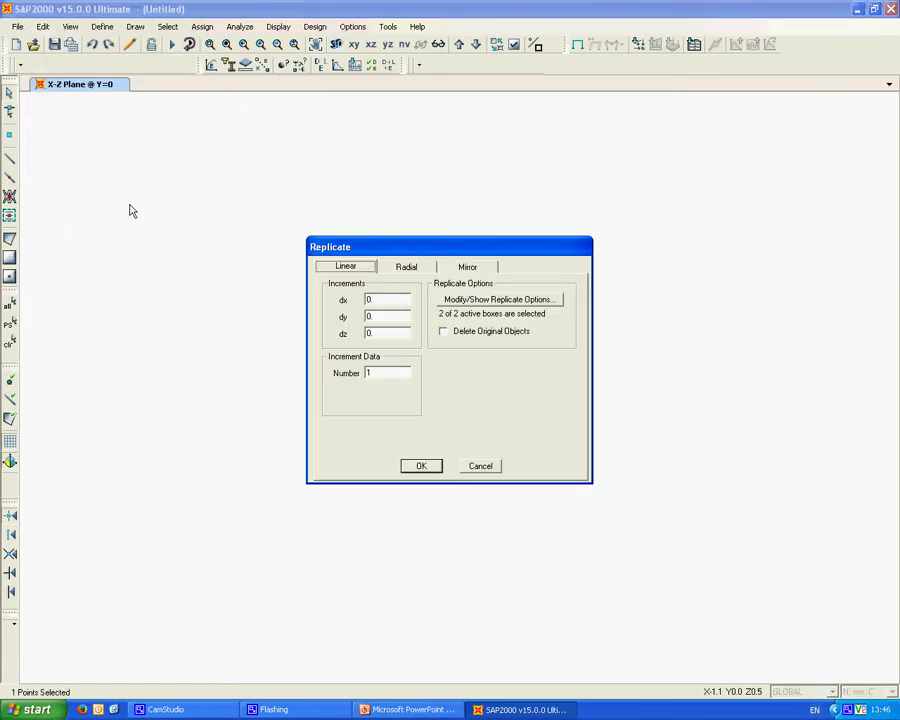
double_click(388, 297)
click(441, 710)
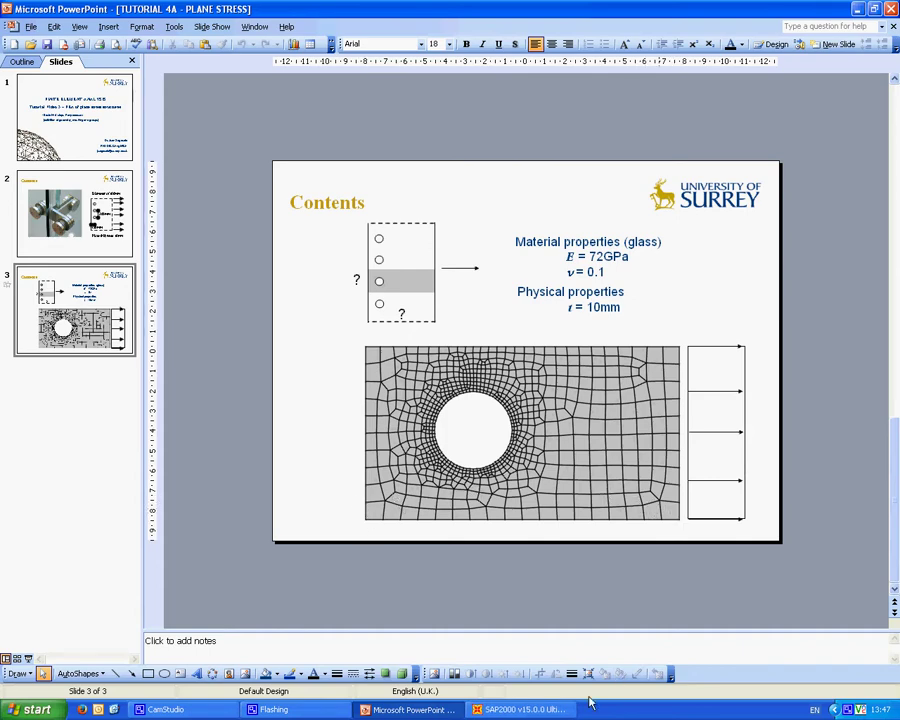
Copy the origin joint 750 mm along x.
click(514, 708)
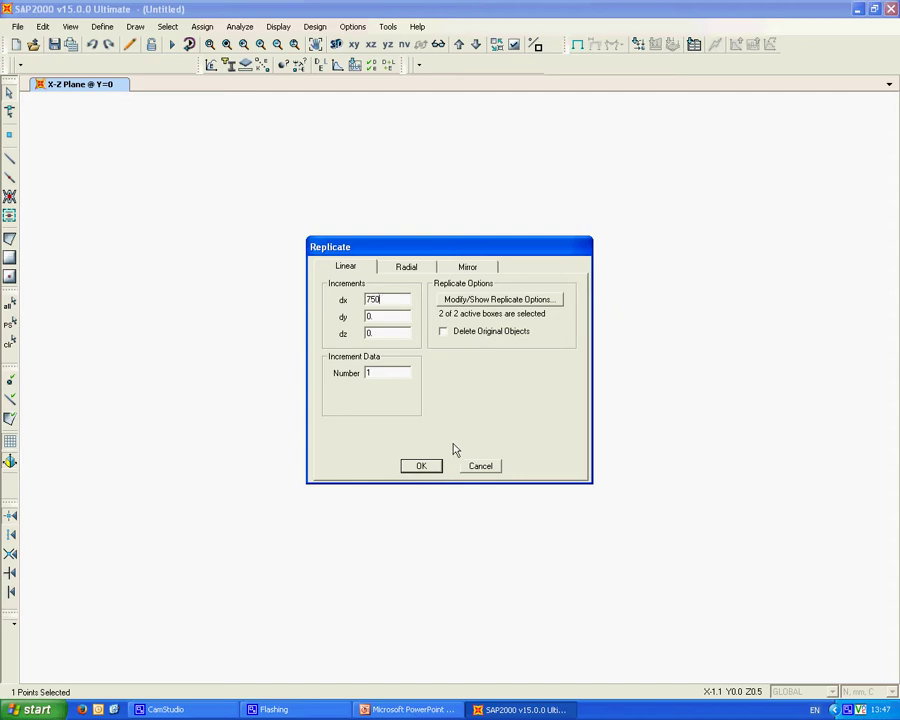
click(421, 466)
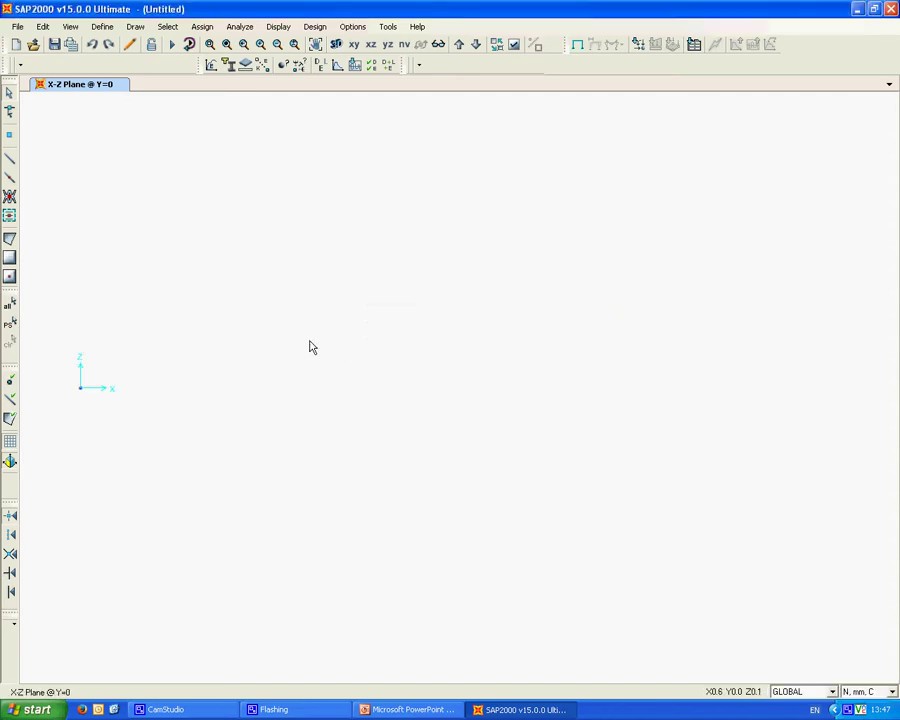
click(227, 46)
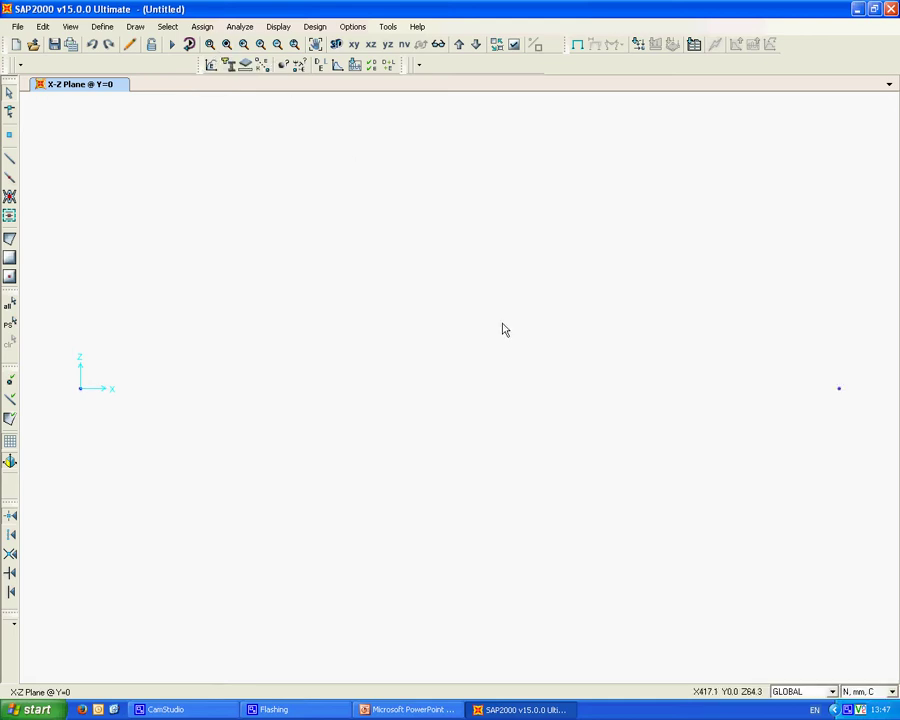
Replicate both bottom joints 300 mm upward in z with x increment 0.
drag(58, 348, 869, 429)
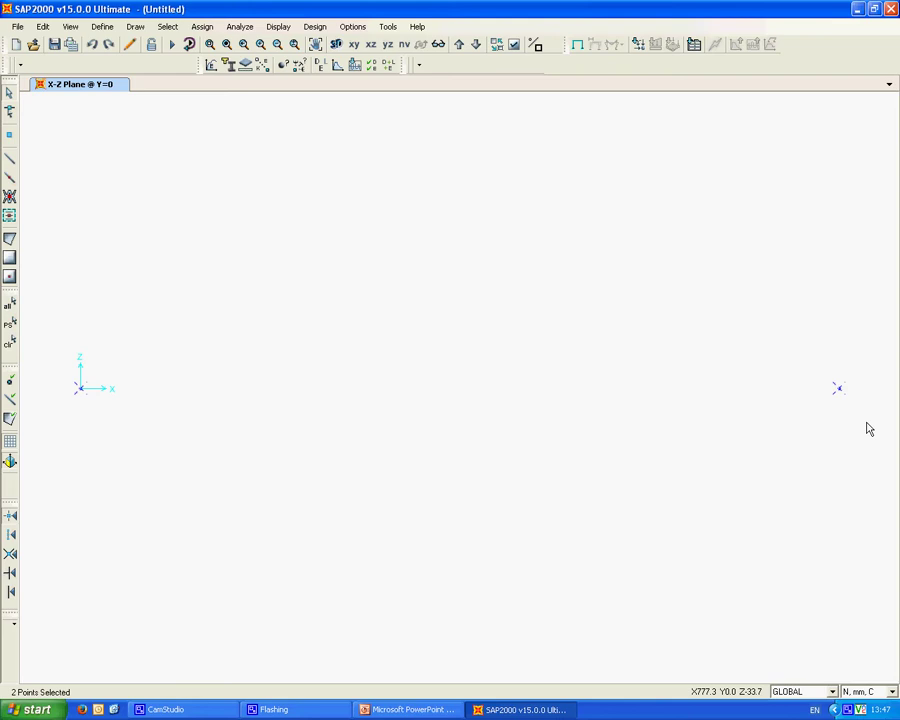
click(43, 27)
click(80, 200)
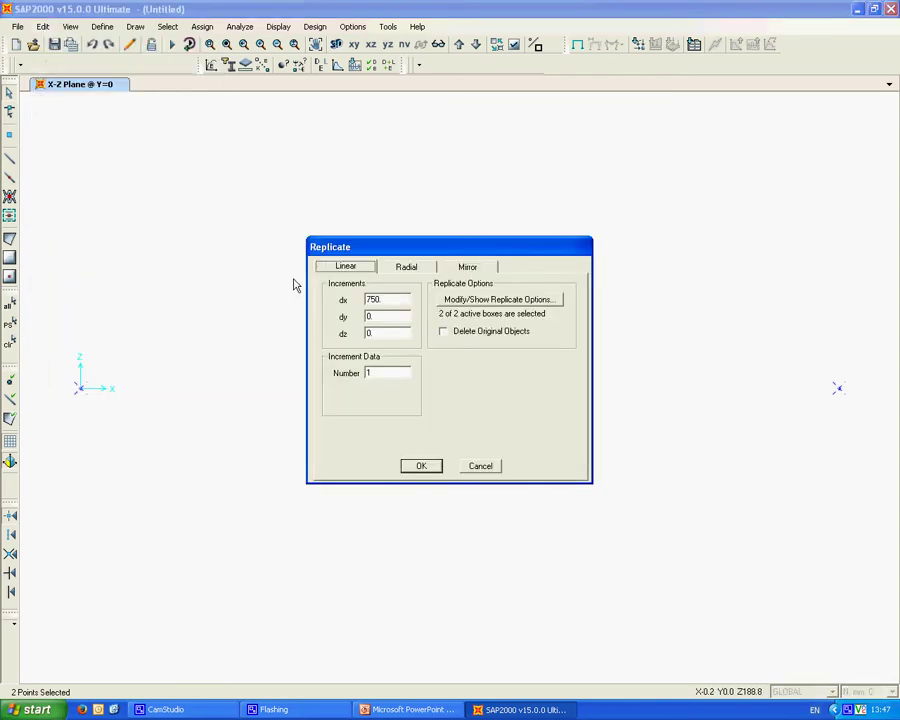
double_click(396, 300)
text(0)
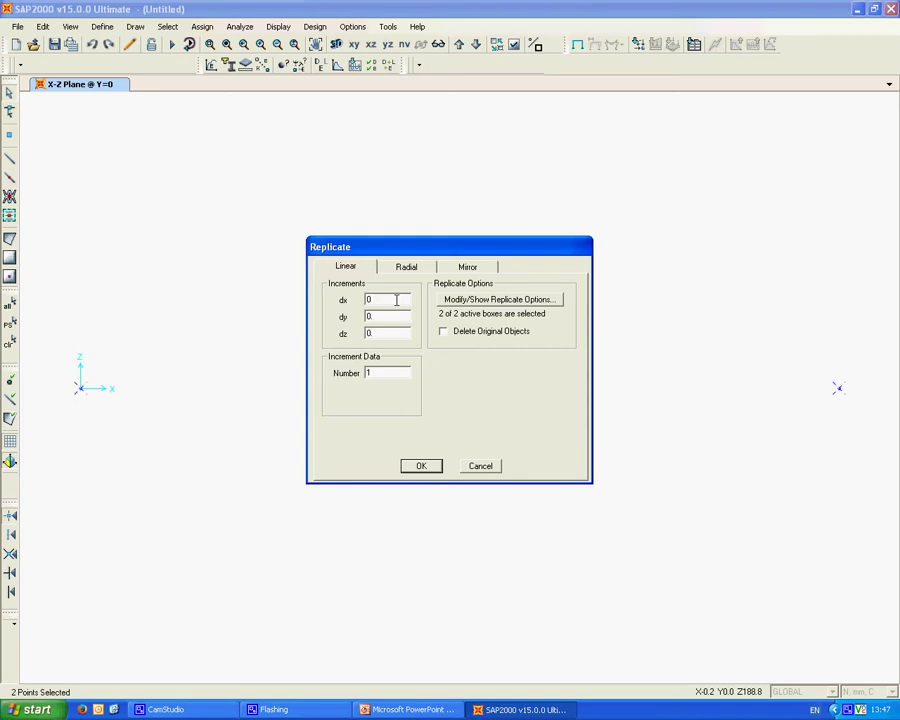
key(Tab)
click(422, 468)
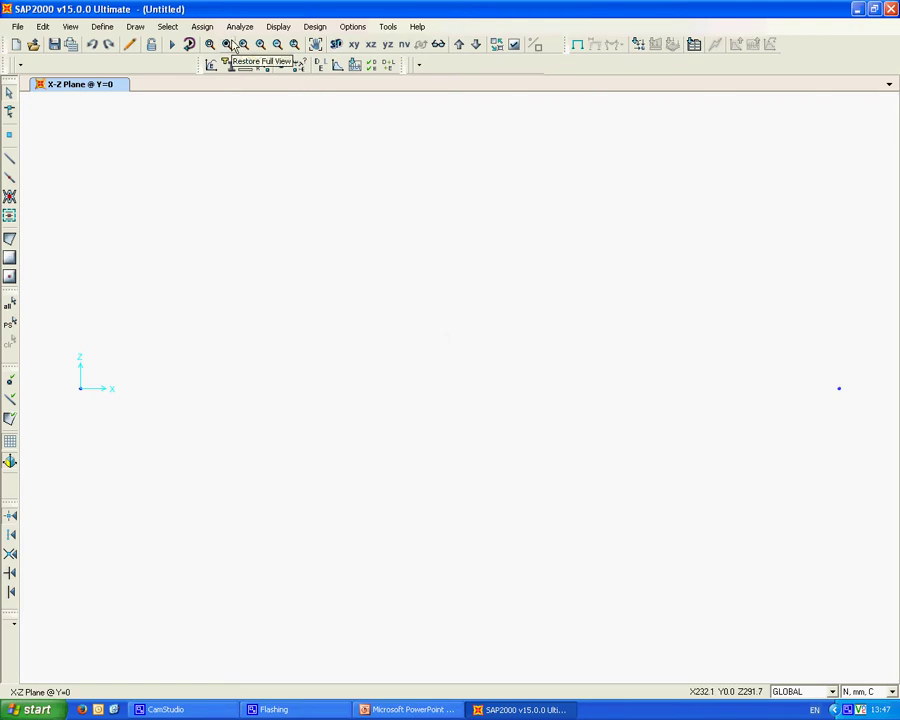
Draw a rectangular shell area through the four corner joints of the 750 × 300 plate.
click(229, 45)
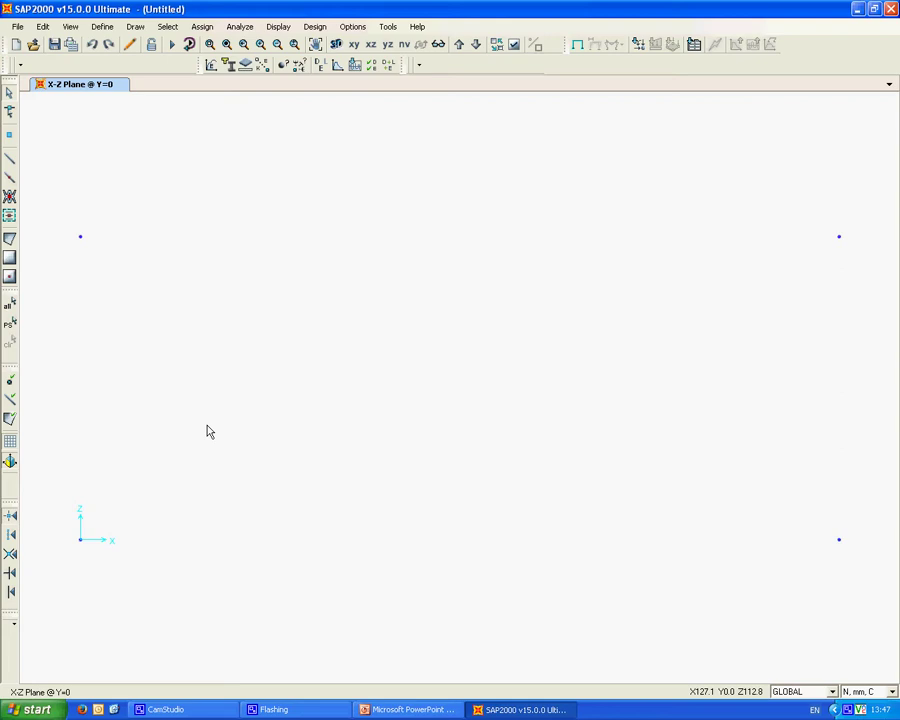
click(10, 240)
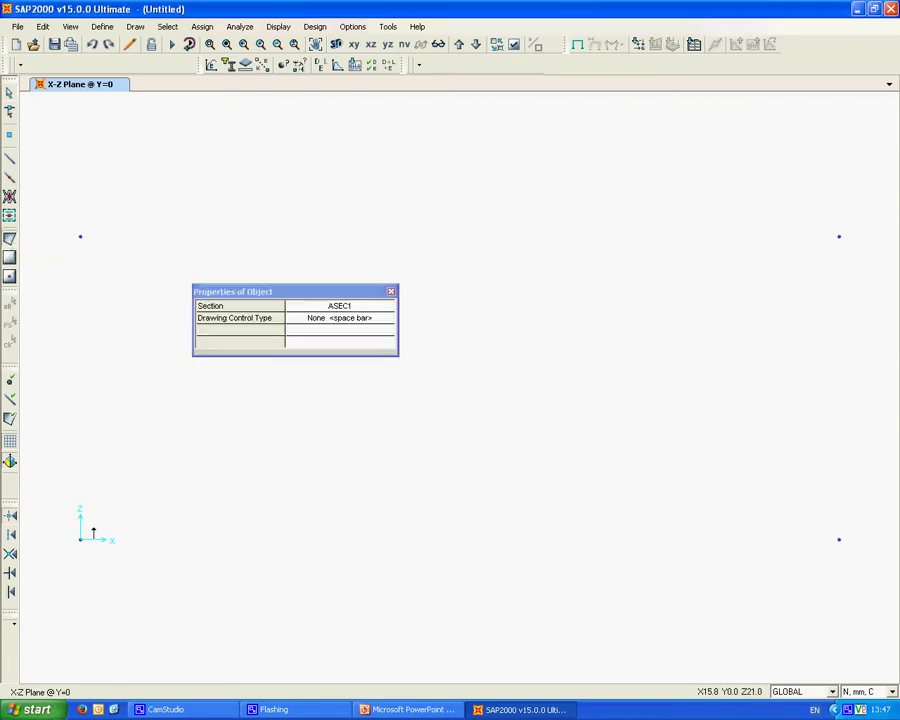
click(80, 539)
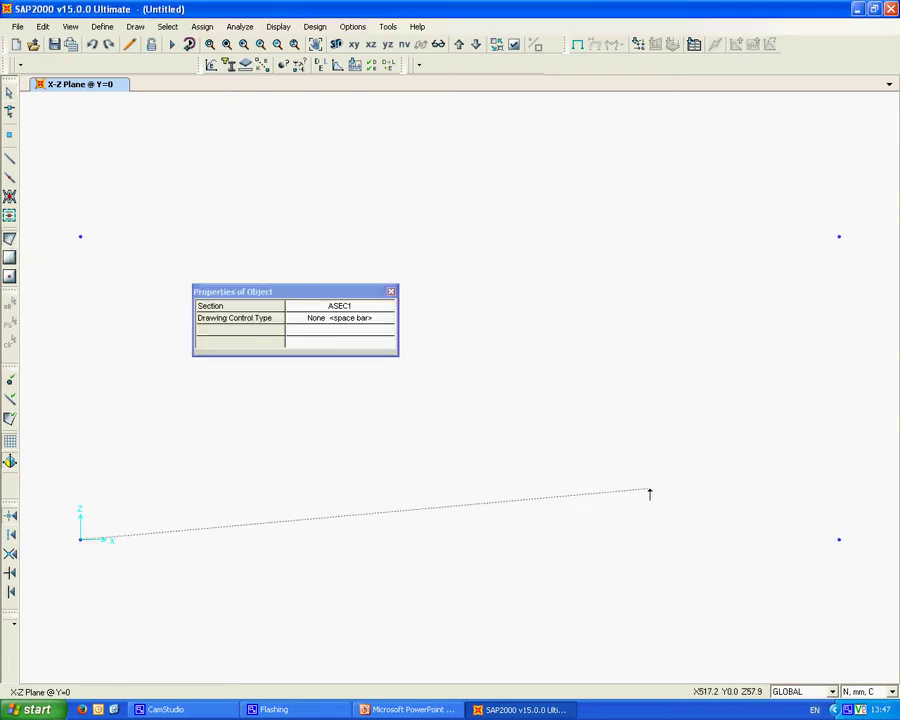
click(839, 539)
click(839, 236)
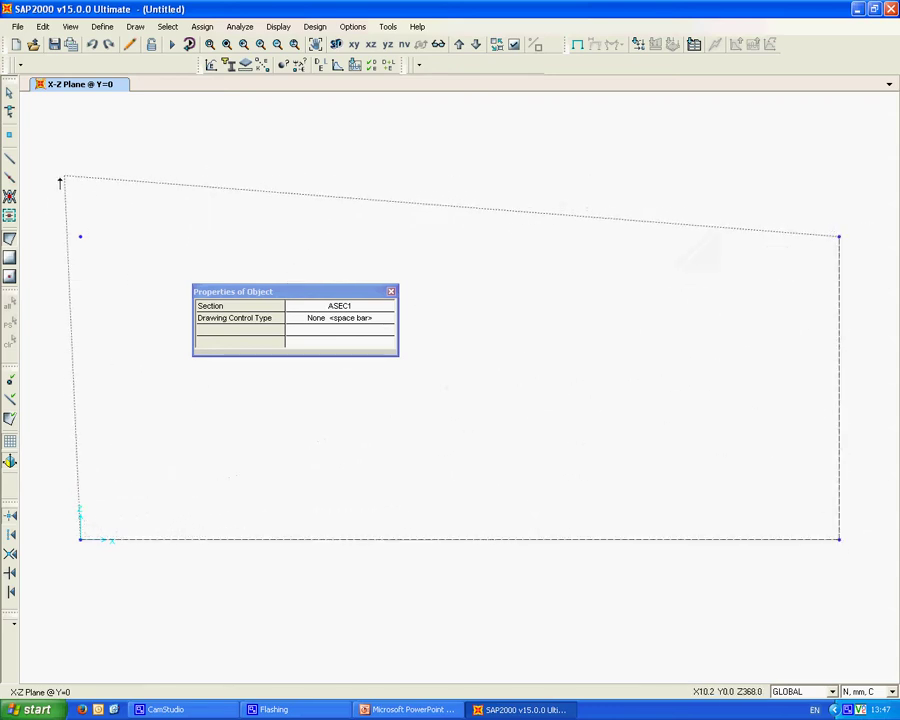
click(80, 236)
key(Return)
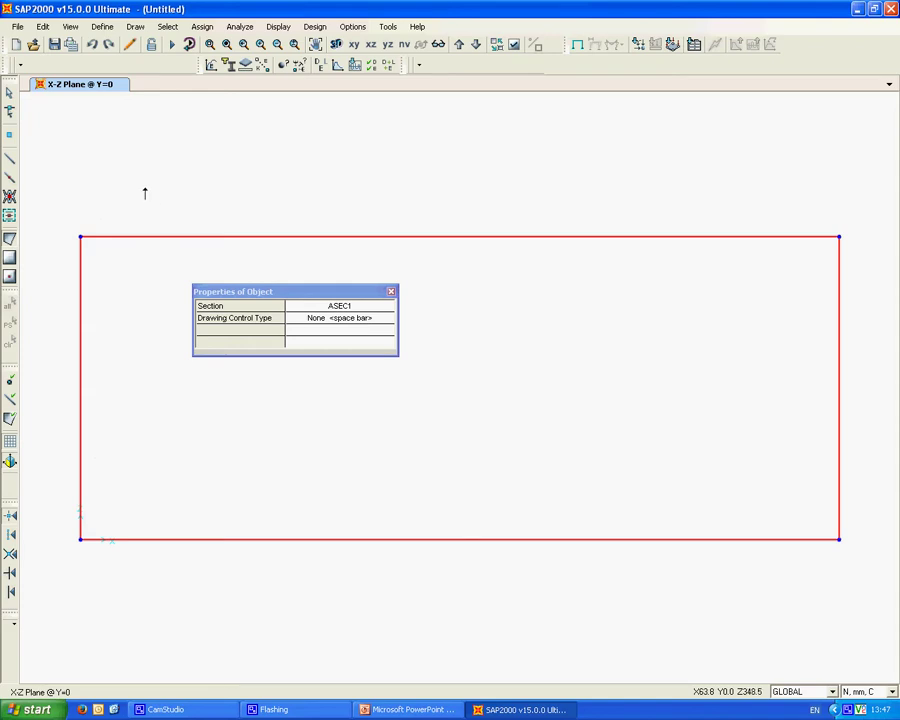
key(Escape)
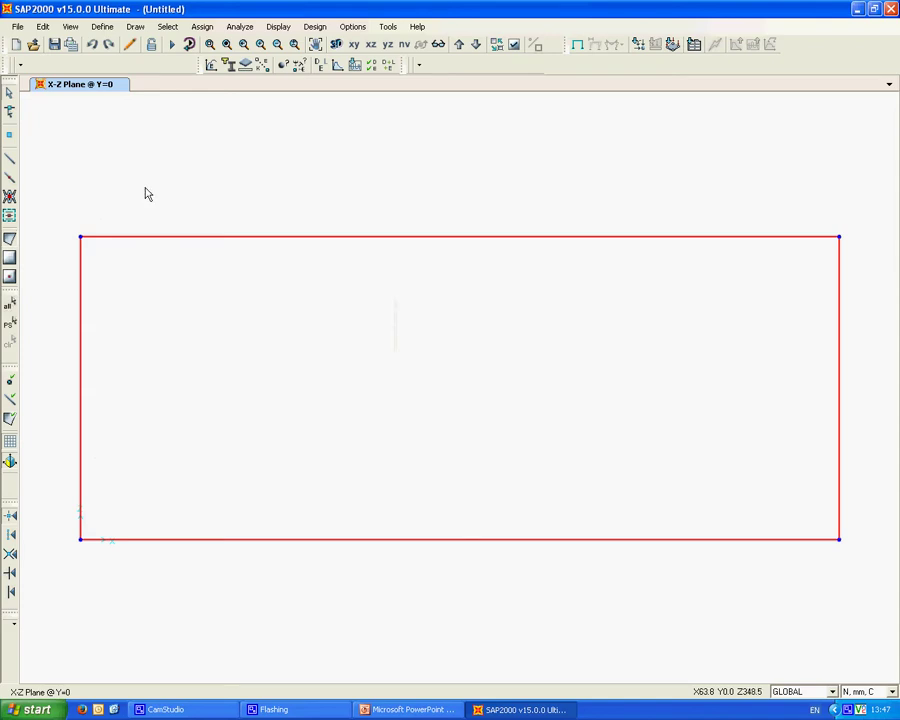
click(212, 335)
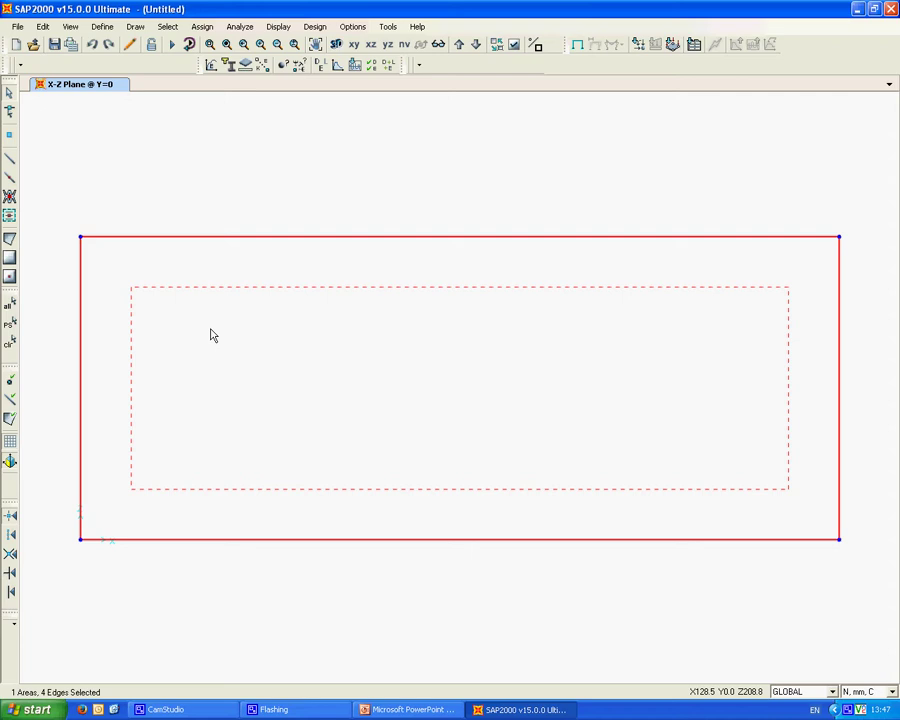
Replicate the lower-left corner joint 150 mm along x and 150 mm along z.
click(293, 357)
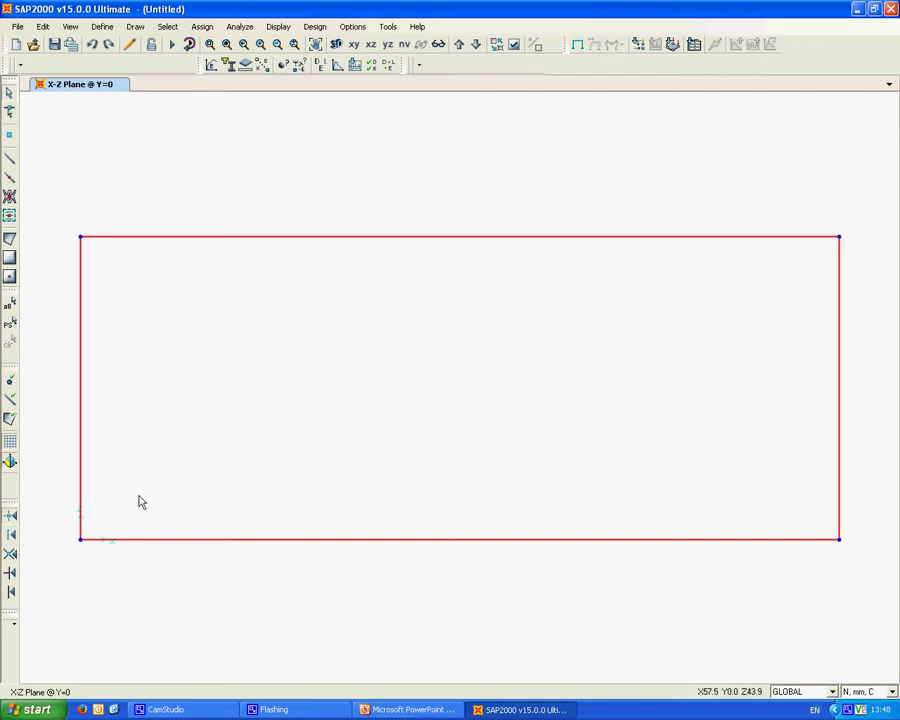
drag(54, 518, 113, 570)
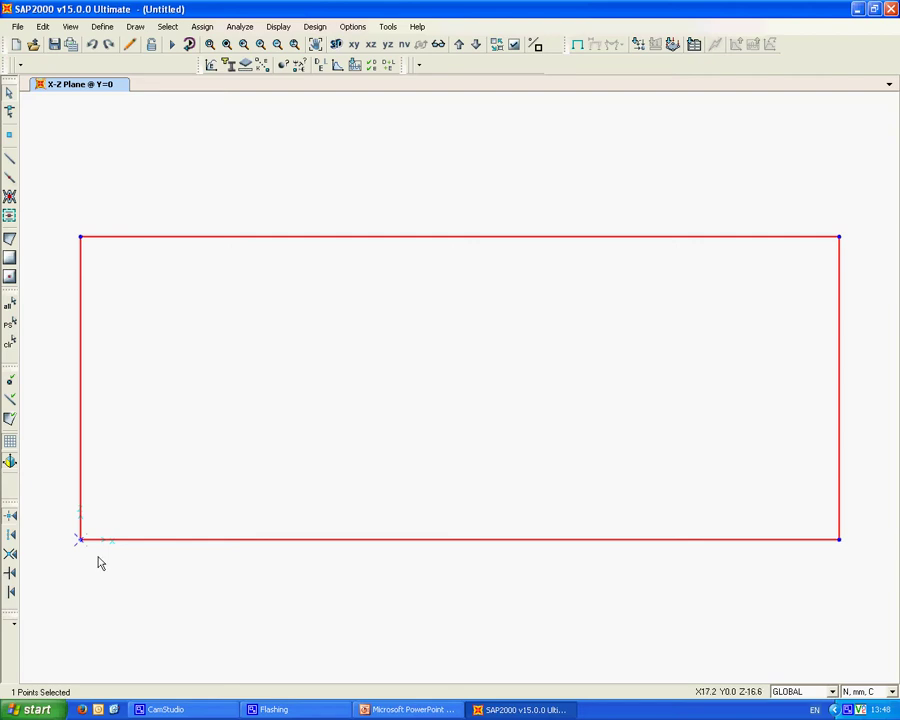
click(43, 26)
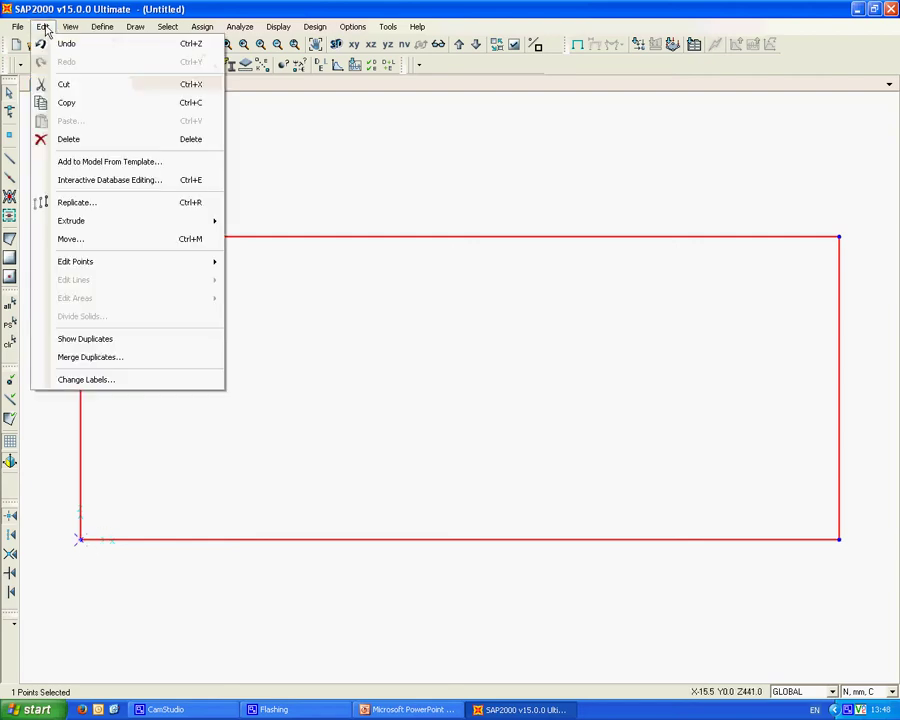
click(71, 203)
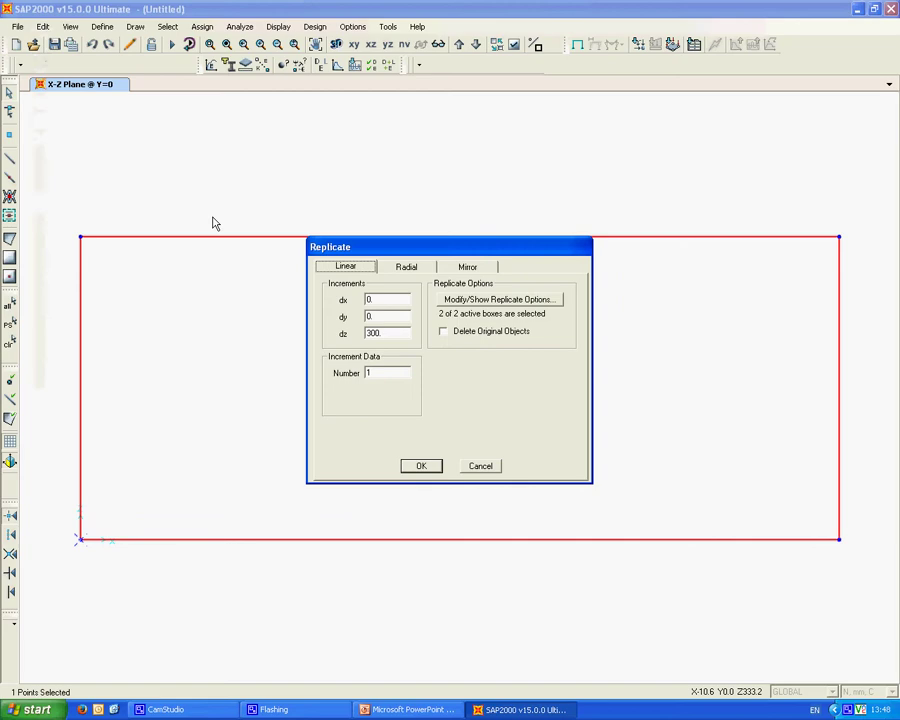
double_click(391, 333)
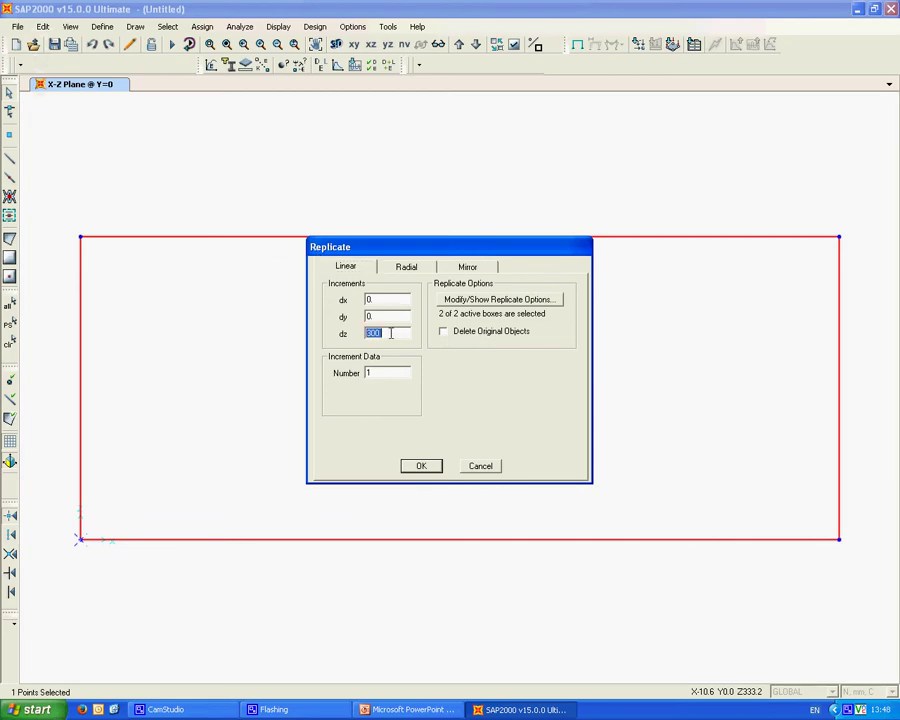
text(0)
double_click(386, 300)
key(alt+Tab)
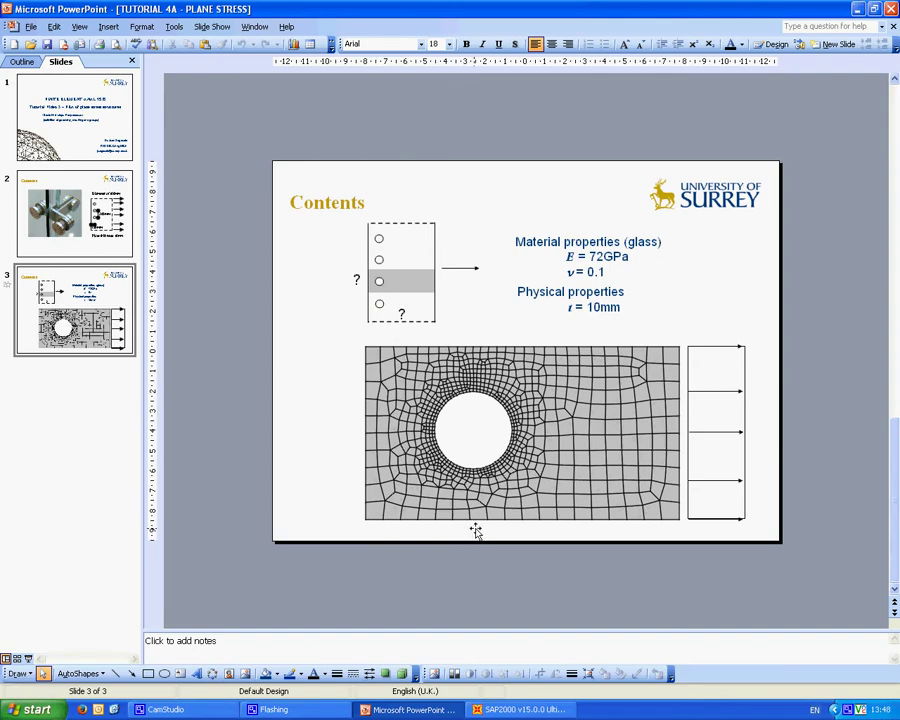
key(alt+Tab)
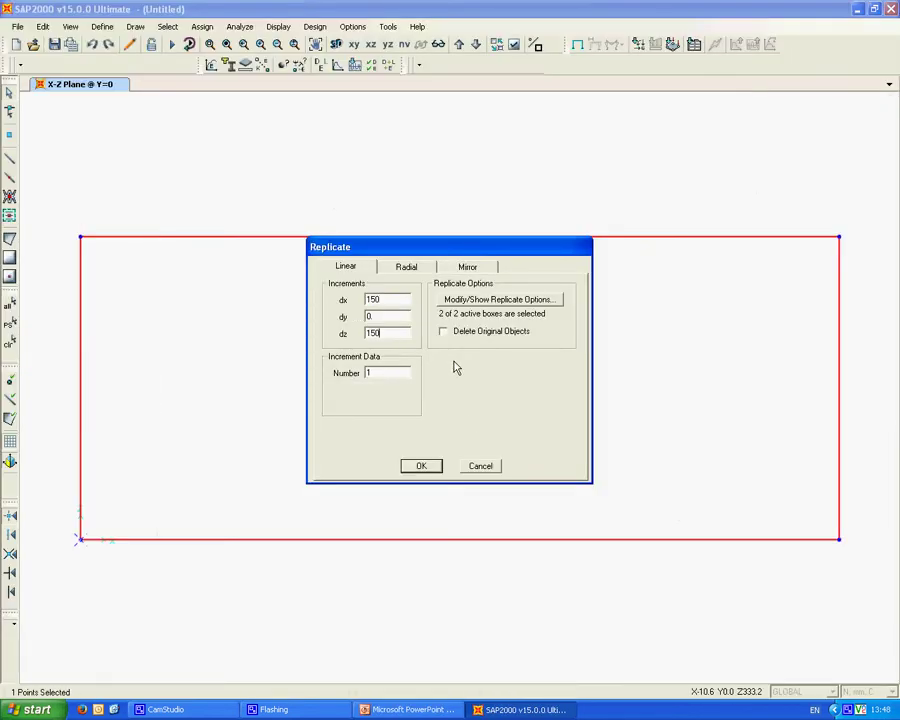
click(428, 465)
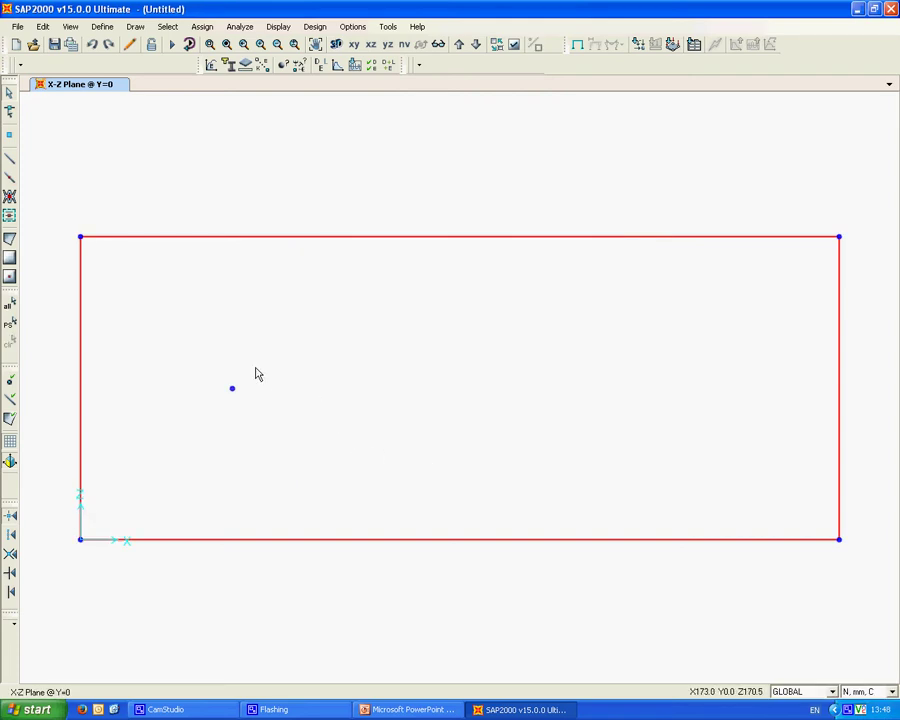
Replicate the new inner joint 50 mm along x with z increment 0.
drag(217, 366, 261, 412)
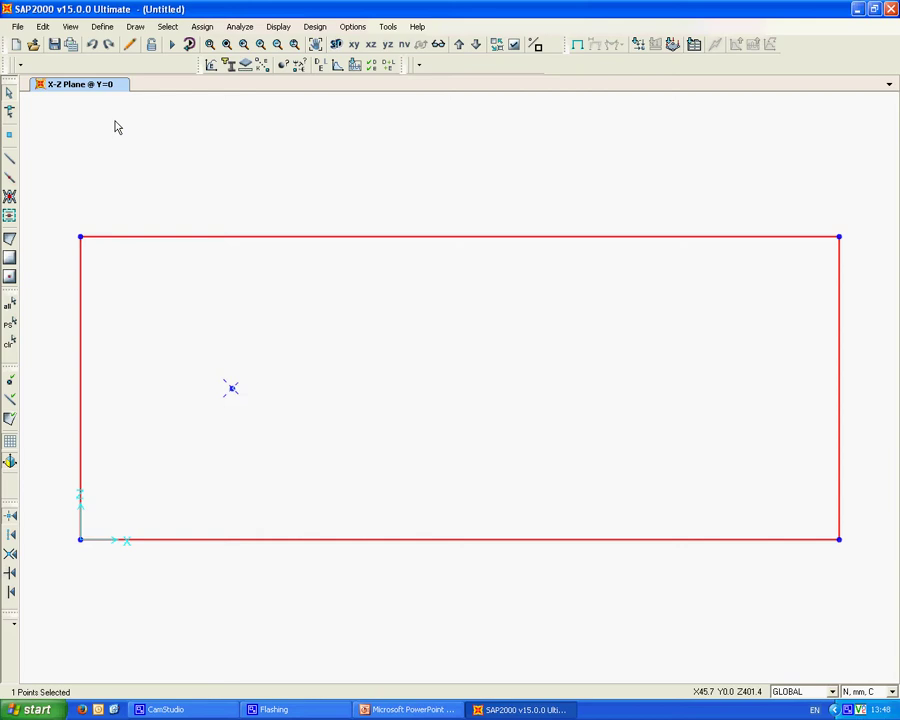
click(42, 27)
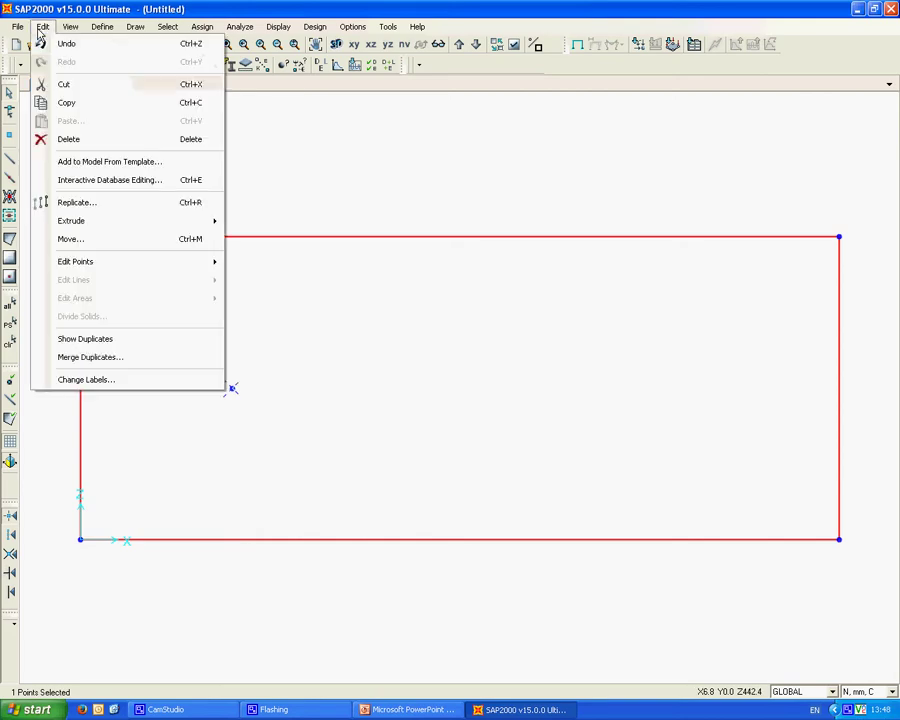
click(99, 203)
click(397, 300)
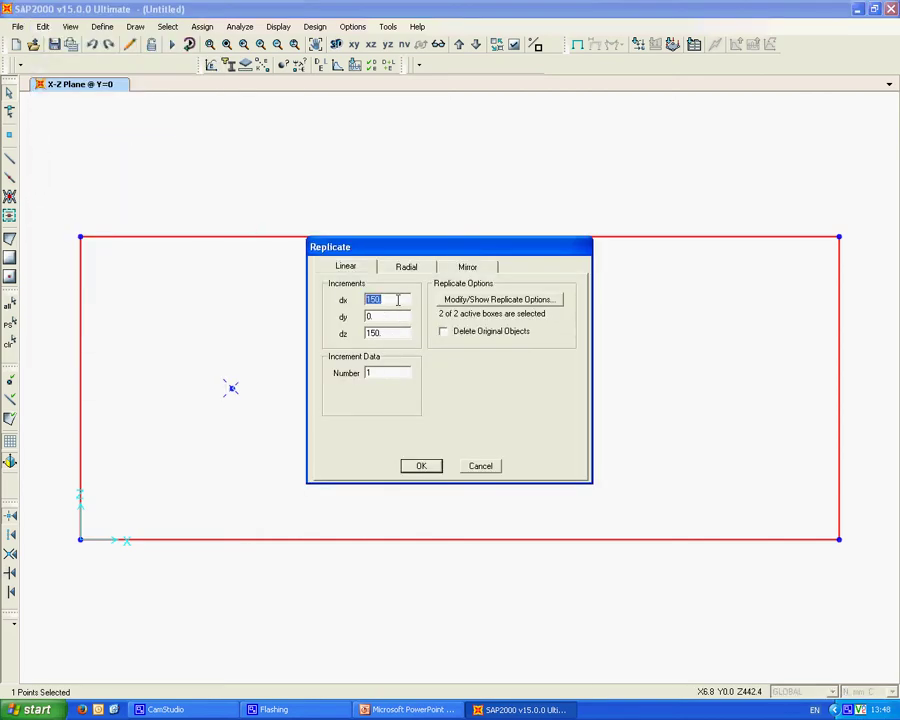
text(5)
key(Tab)
text(0)
click(412, 467)
Rotate one copy of the right-hand point 10° about a Y-parallel axis through (150, 150).
scroll(352, 442, up, 2)
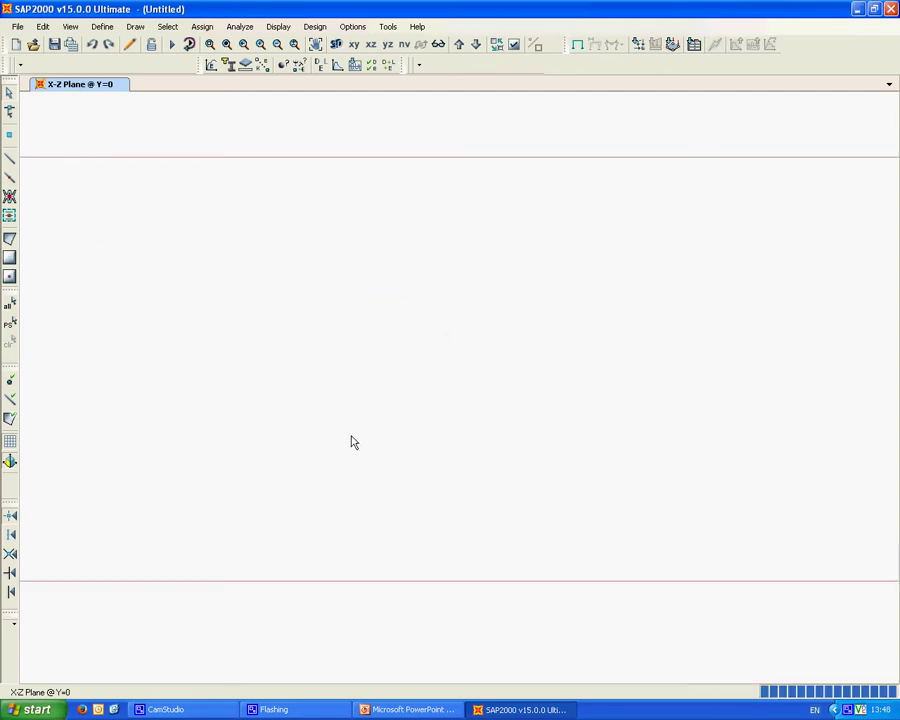
middle_drag(233, 430, 356, 438)
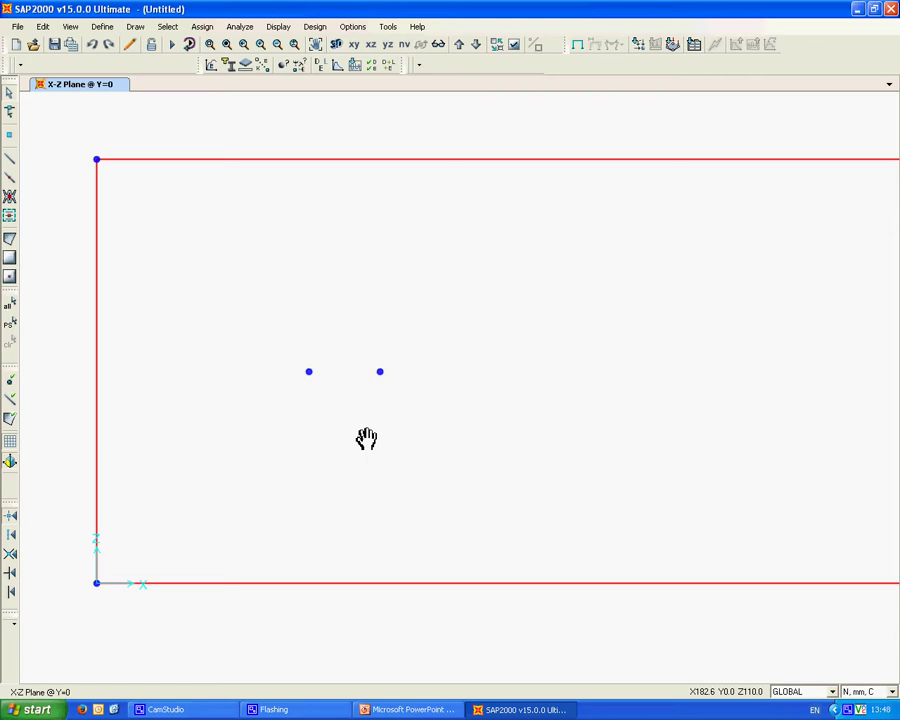
drag(366, 354, 417, 406)
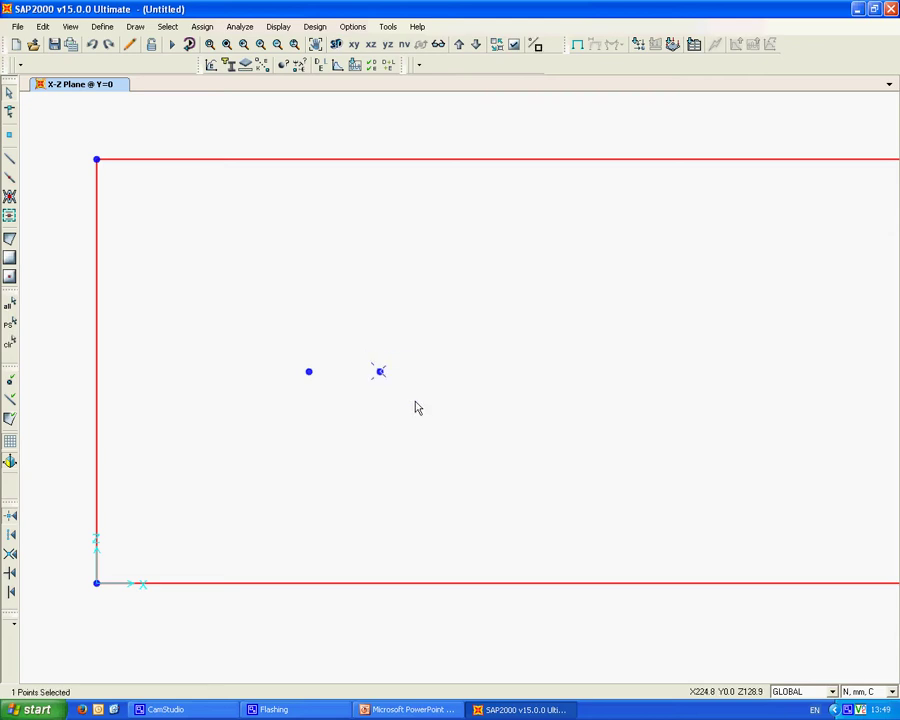
click(42, 26)
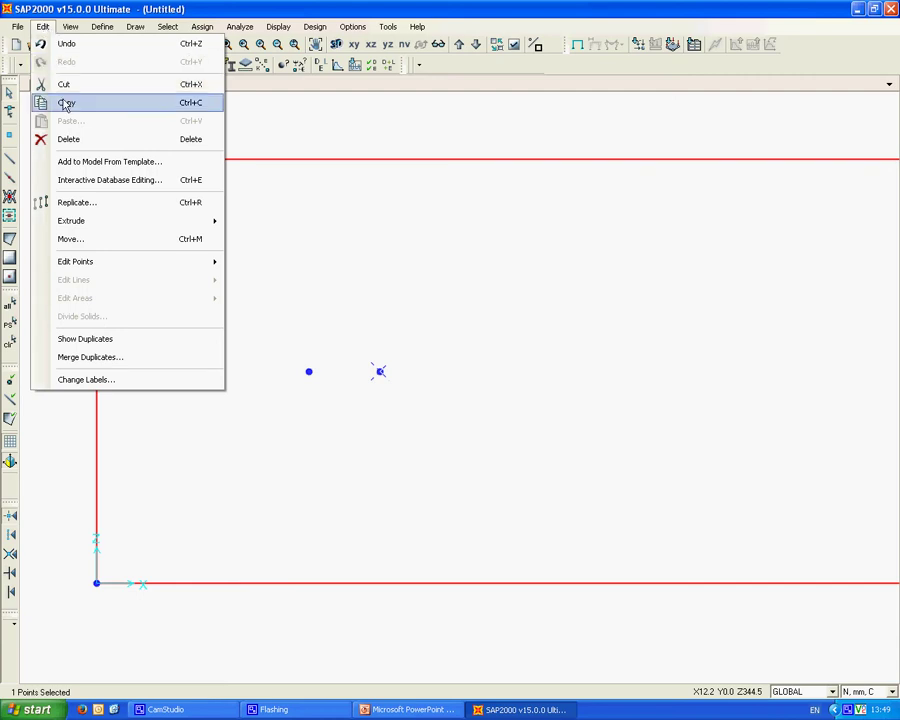
click(75, 203)
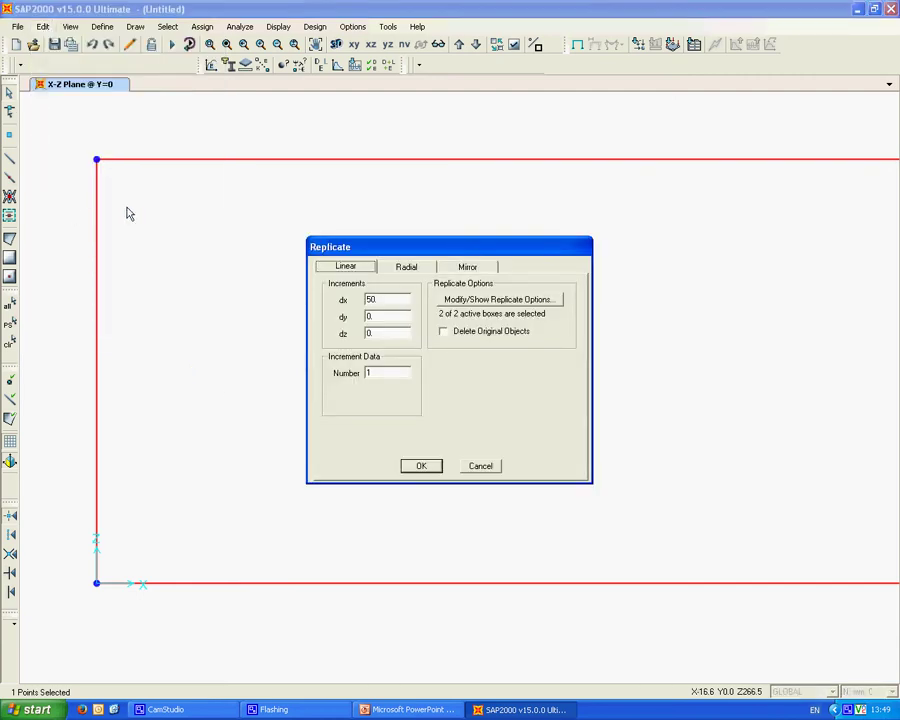
click(406, 268)
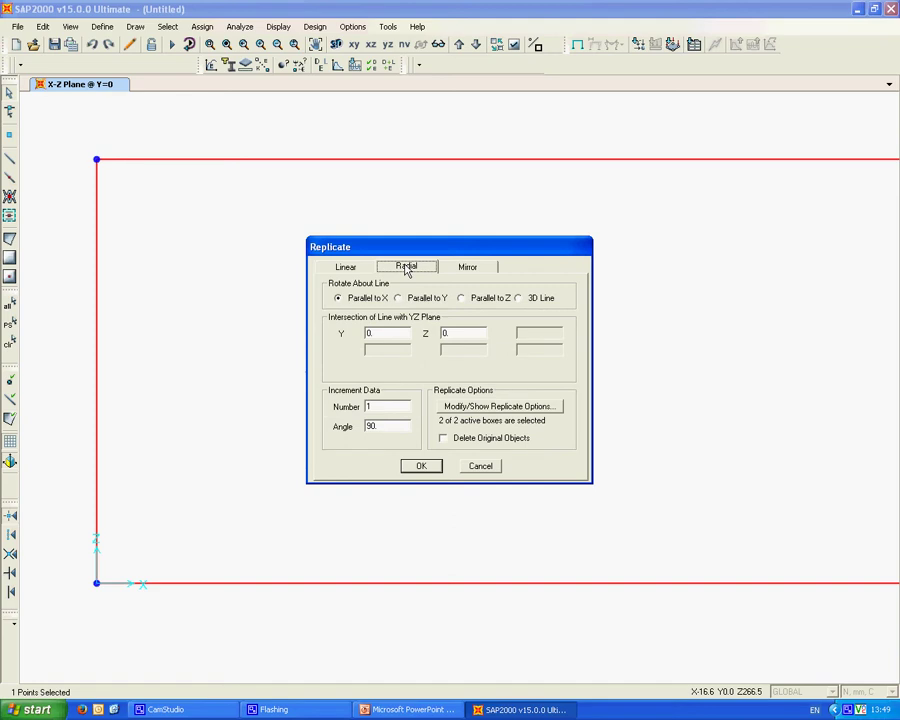
drag(465, 246, 661, 245)
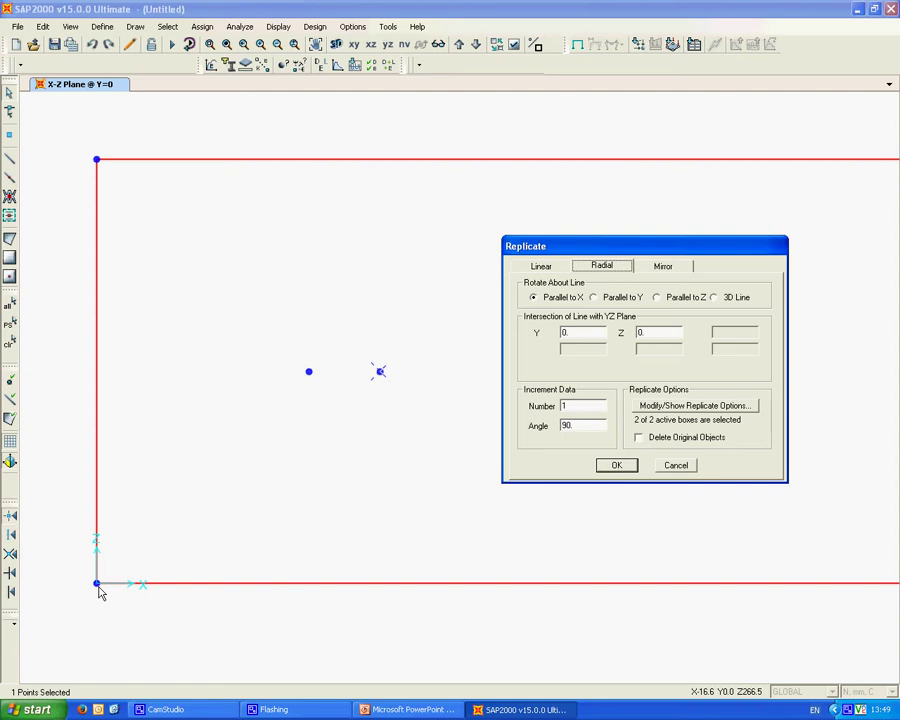
click(618, 298)
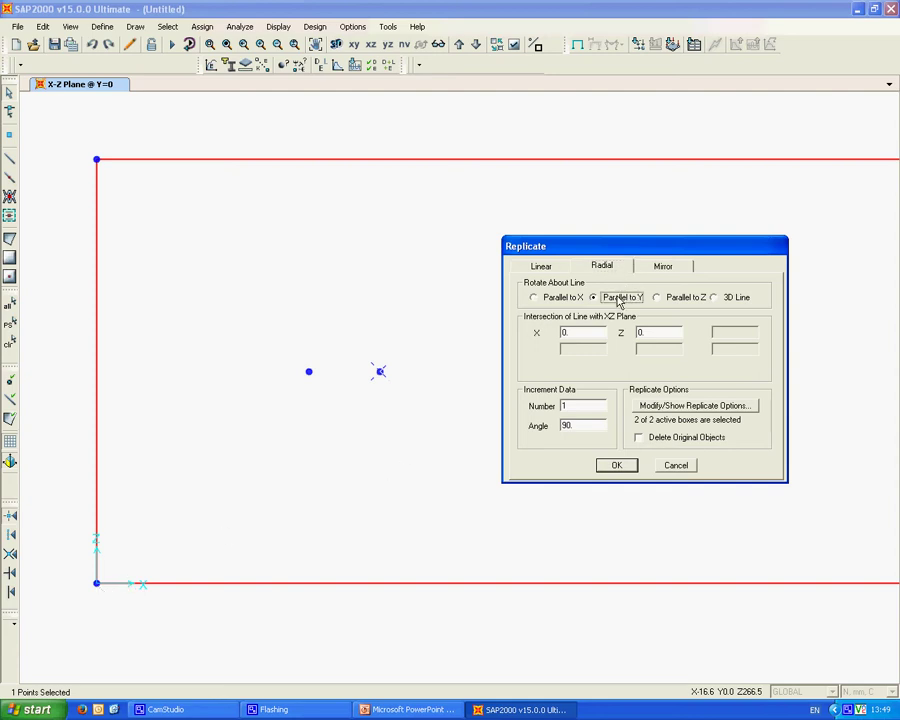
double_click(590, 333)
double_click(589, 405)
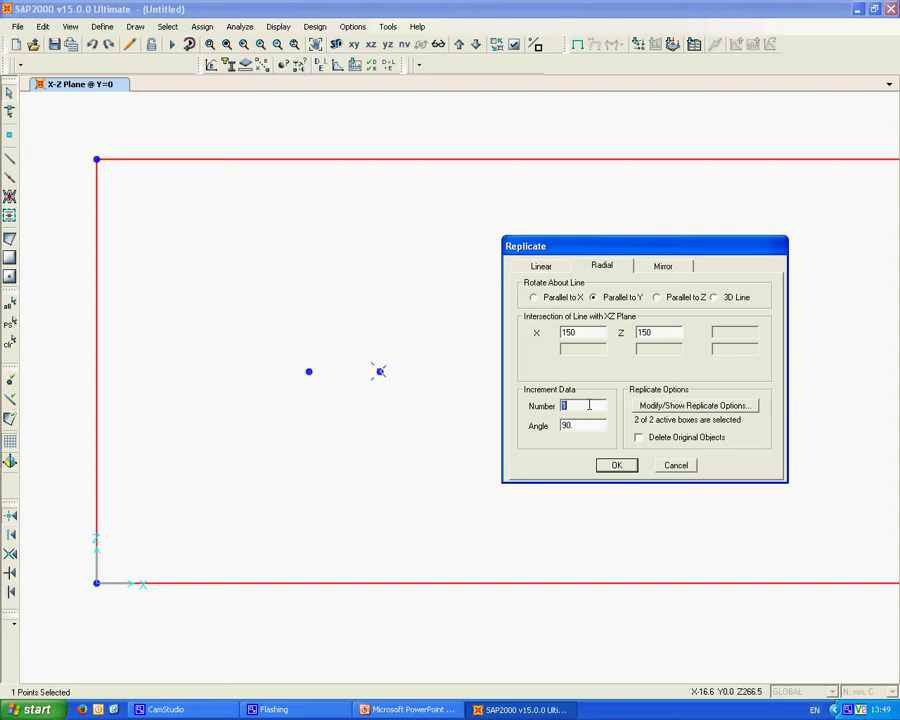
double_click(576, 426)
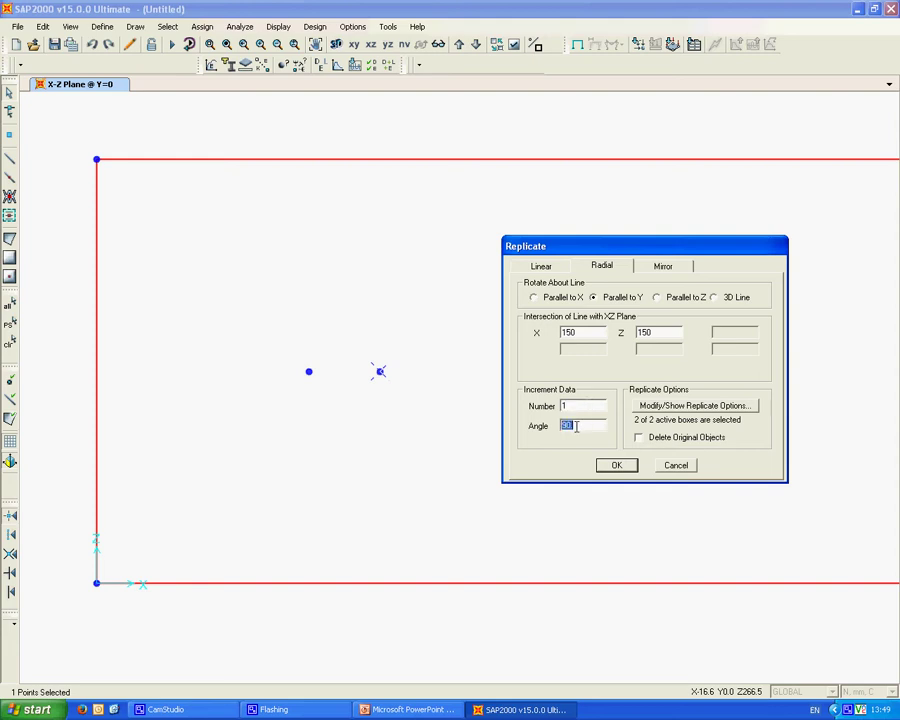
click(618, 466)
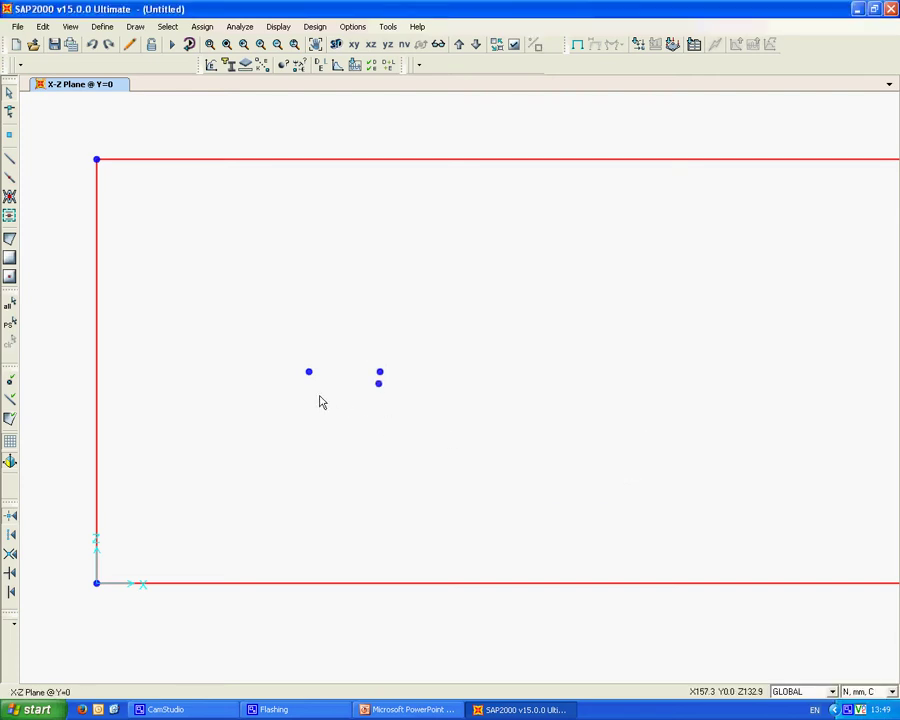
Draw a short frame connecting the two edge points.
click(11, 165)
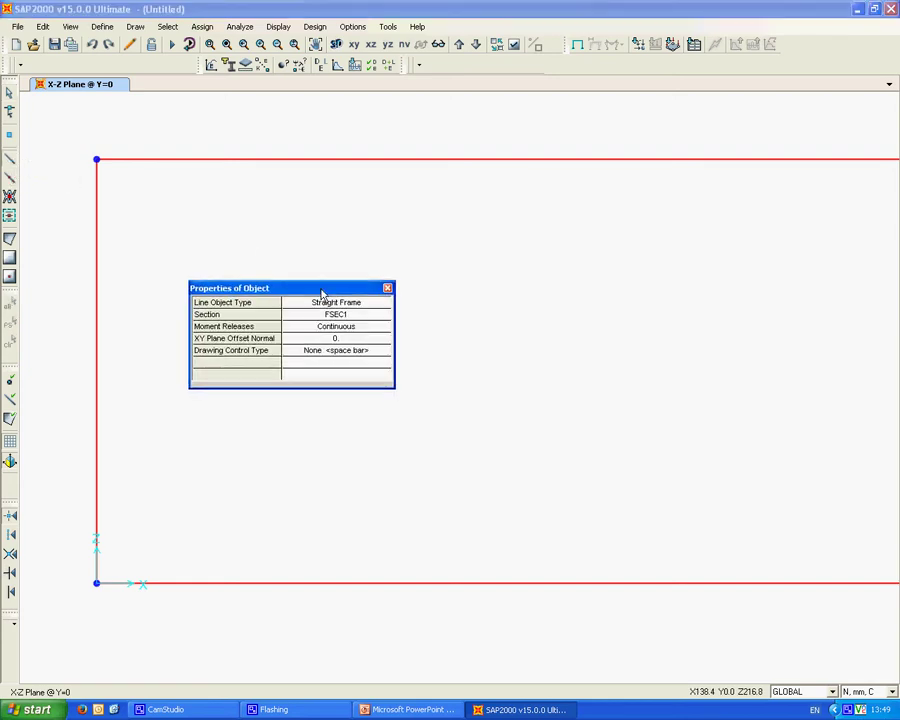
drag(320, 291, 255, 205)
click(379, 383)
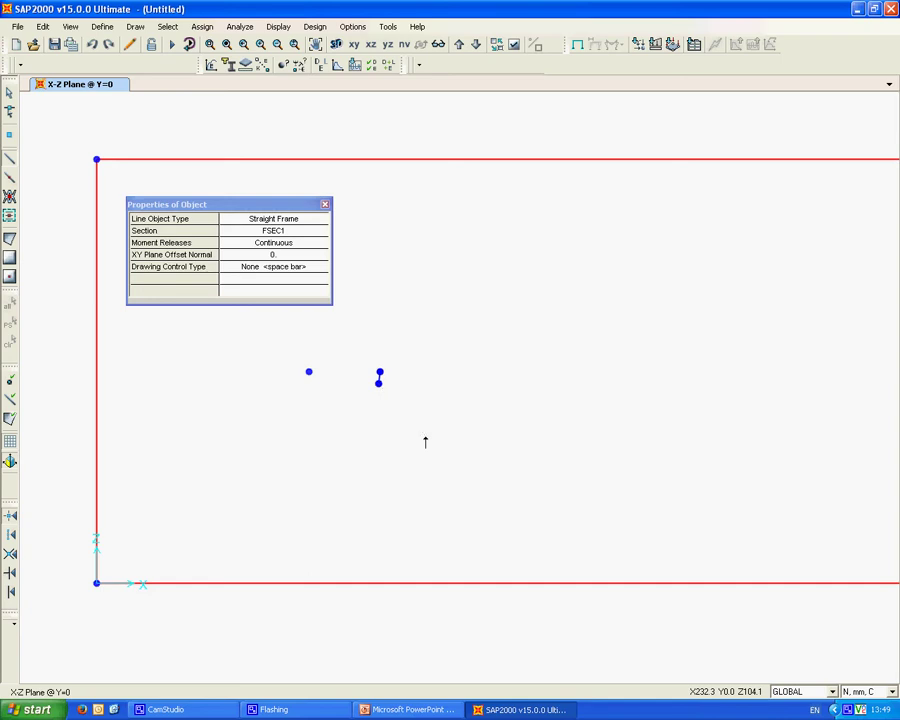
key(Escape)
Radially replicate the frame and its points 35 times at 10° about (150, 150).
drag(356, 344, 410, 407)
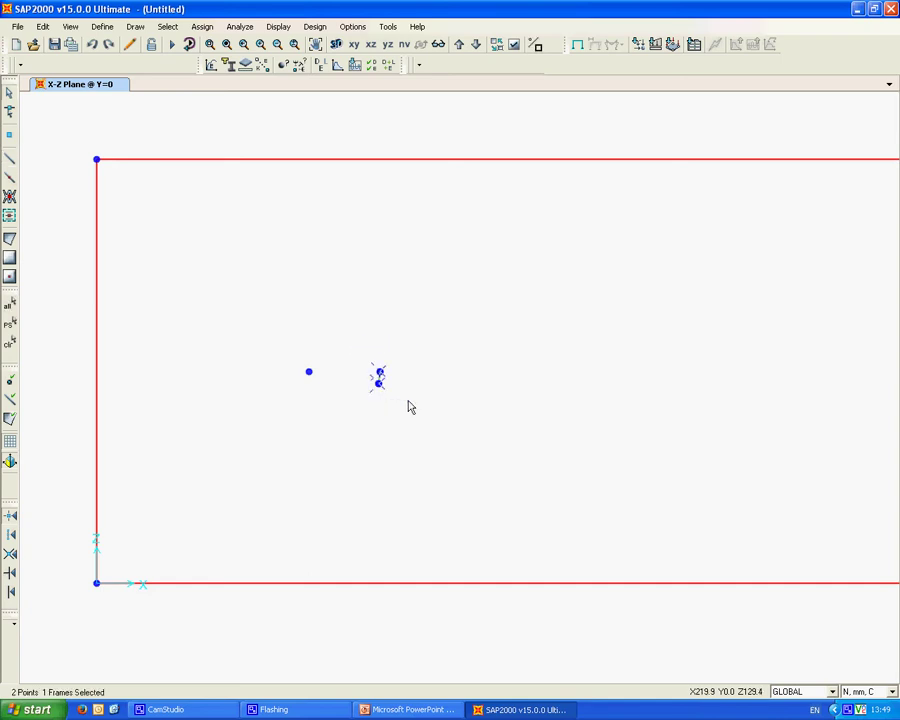
click(42, 26)
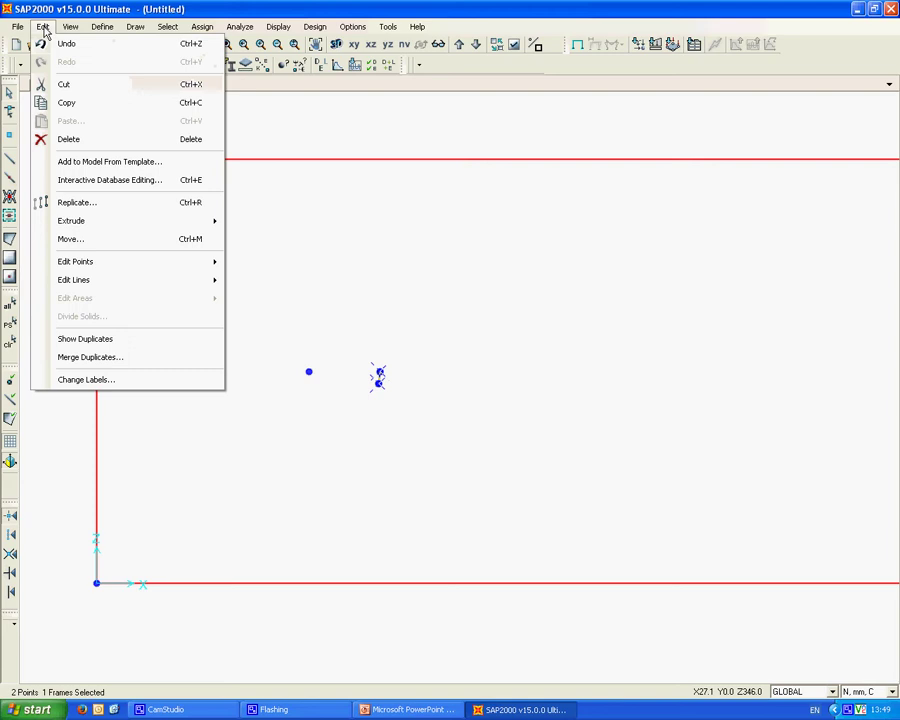
click(87, 204)
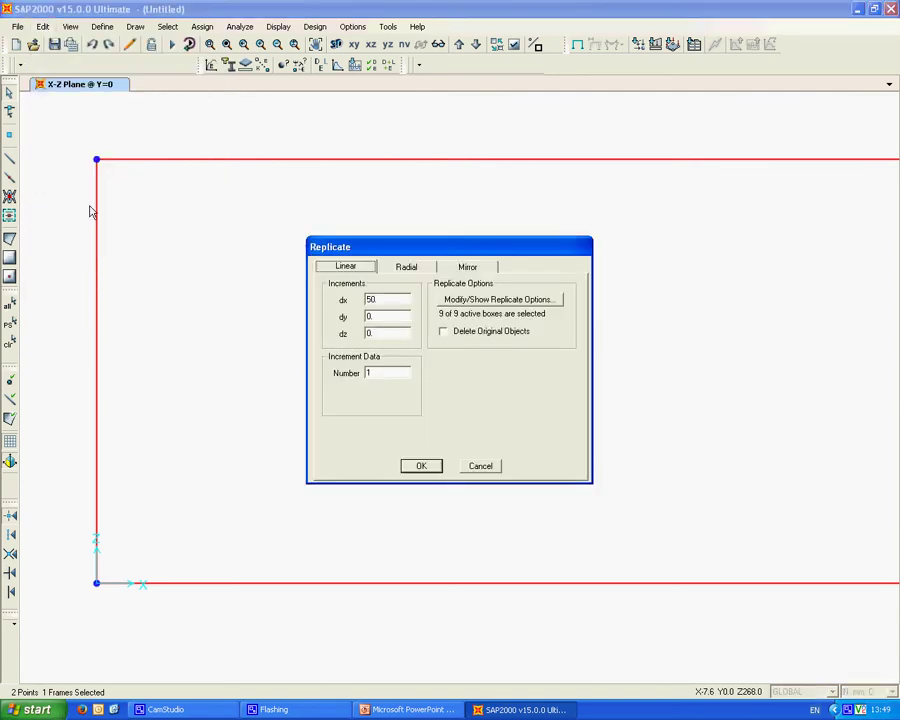
click(408, 268)
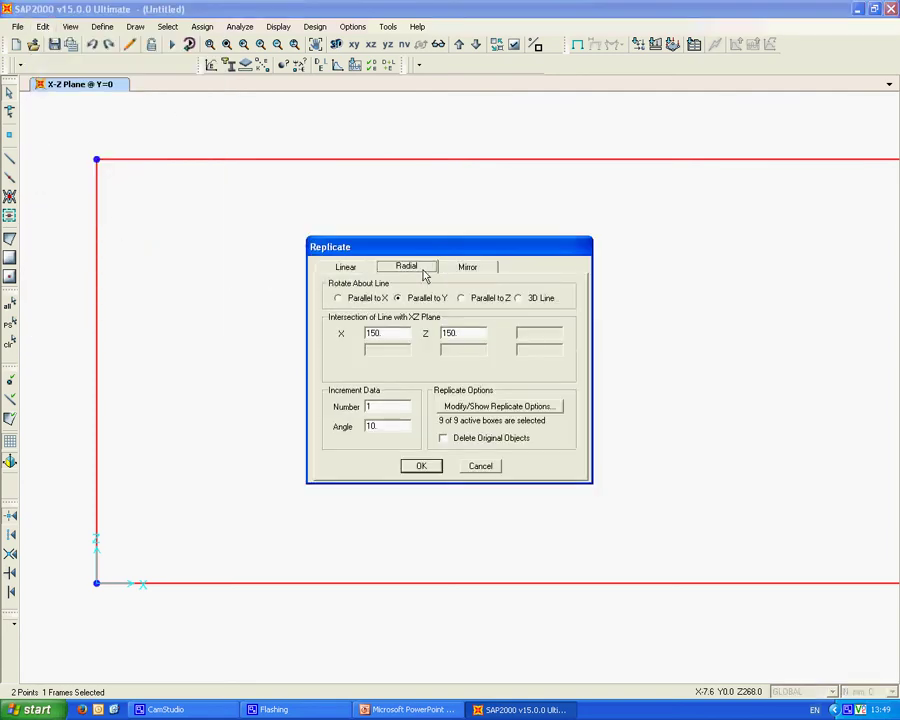
double_click(386, 407)
click(421, 466)
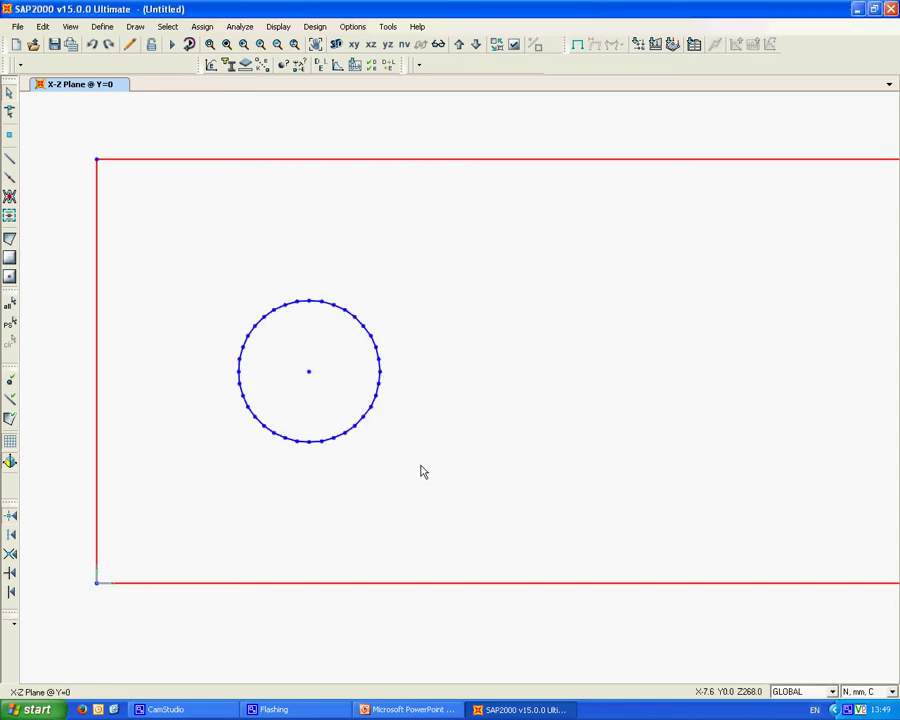
click(308, 371)
Delete the circle's centre point and pan to show the whole plate.
key(Delete)
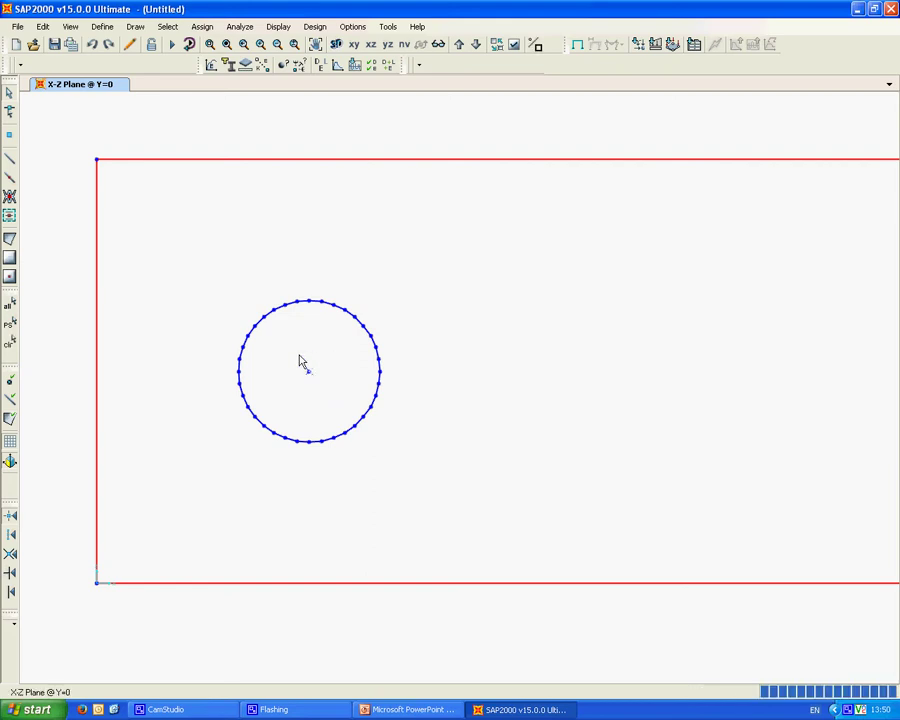
scroll(552, 361, down, 1)
middle_drag(470, 360, 310, 355)
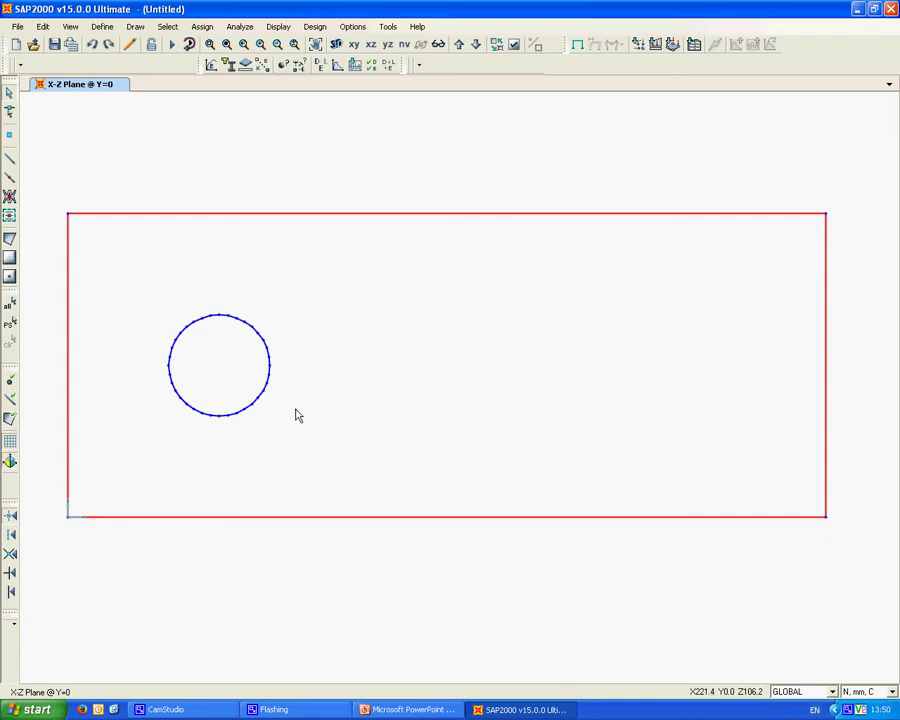
Save the model as 'connection'.
click(54, 44)
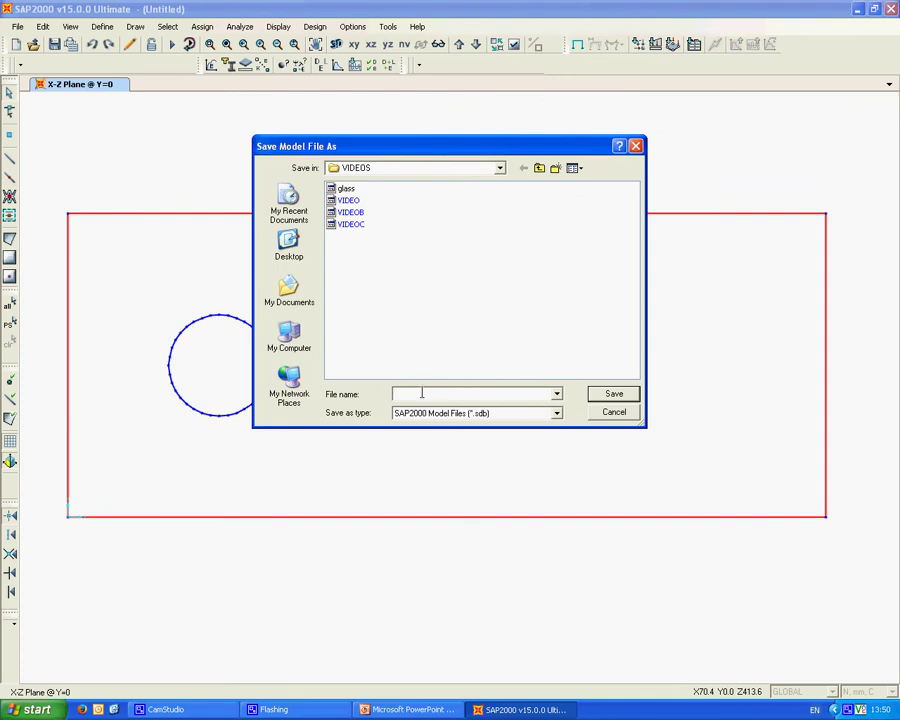
text(connection)
key(Return)
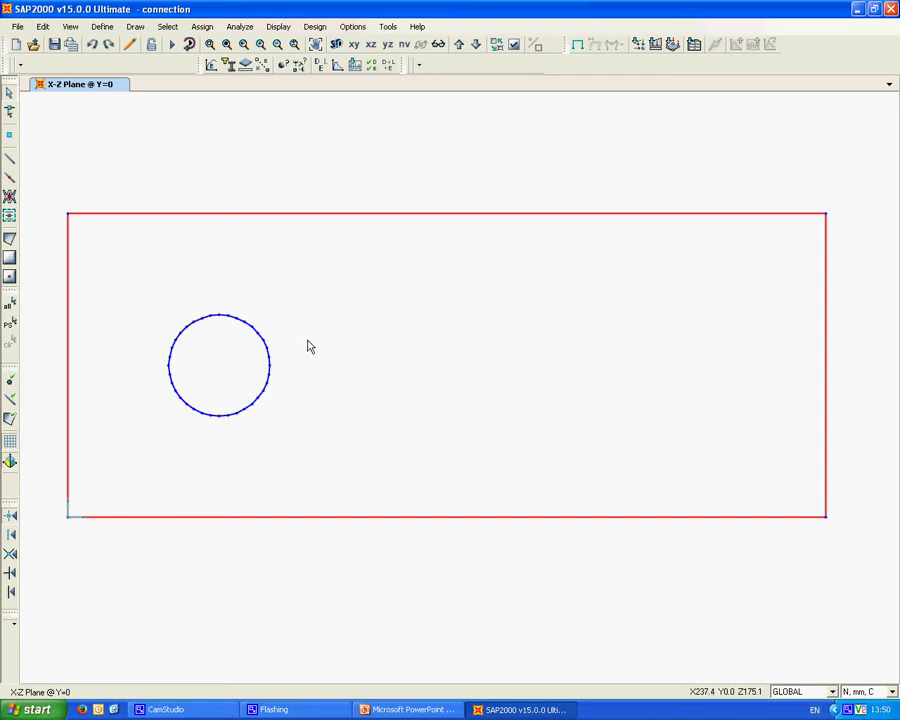
Divide the selected plate and hole ring with the General Divide Tool, maximum size 1200.
drag(43, 177, 870, 568)
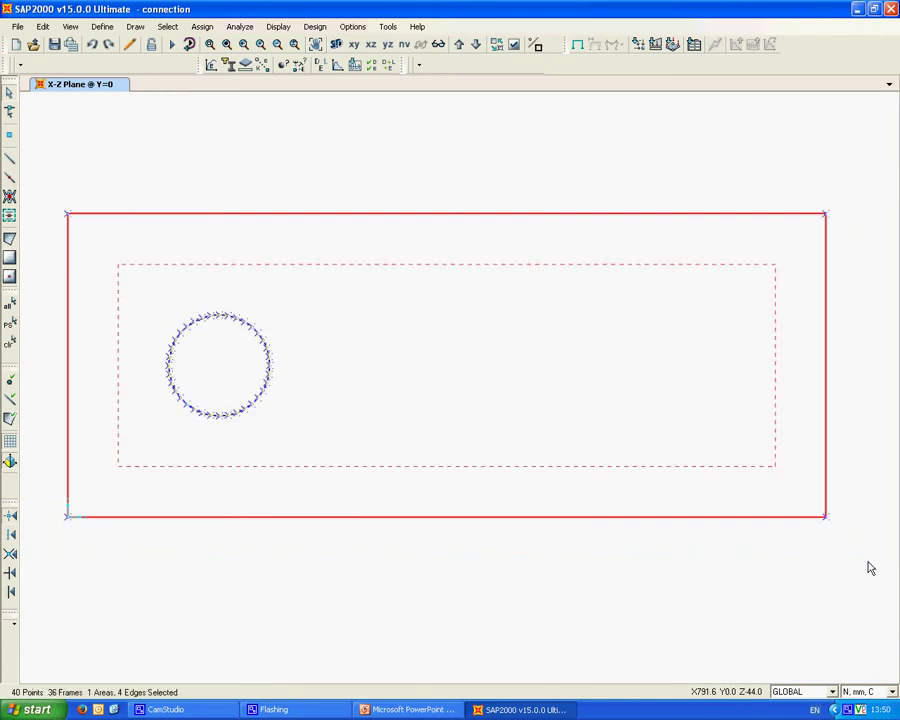
click(43, 27)
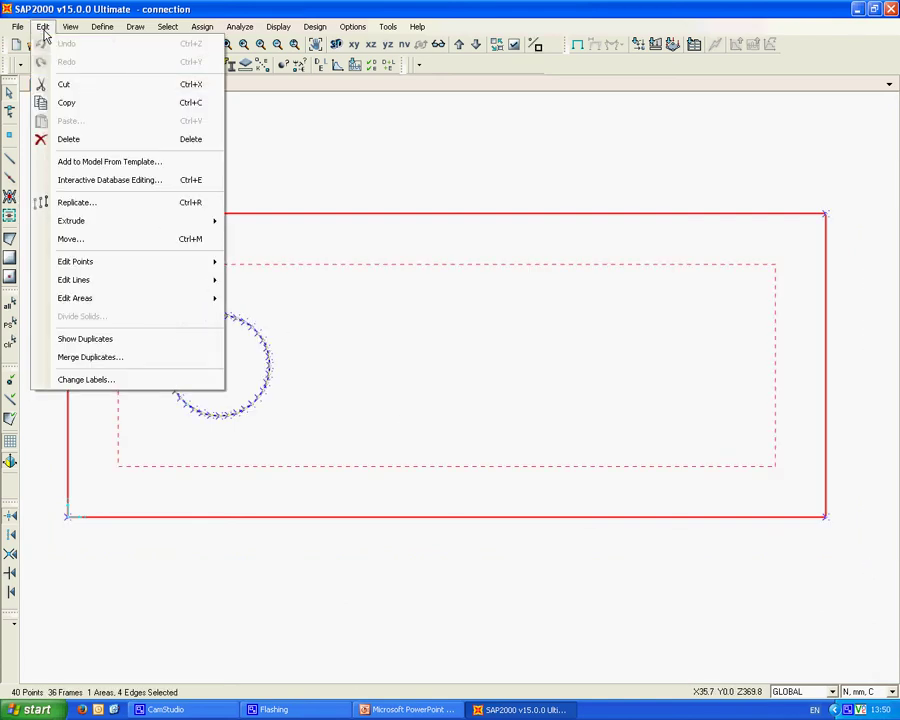
mouse_move(55, 299)
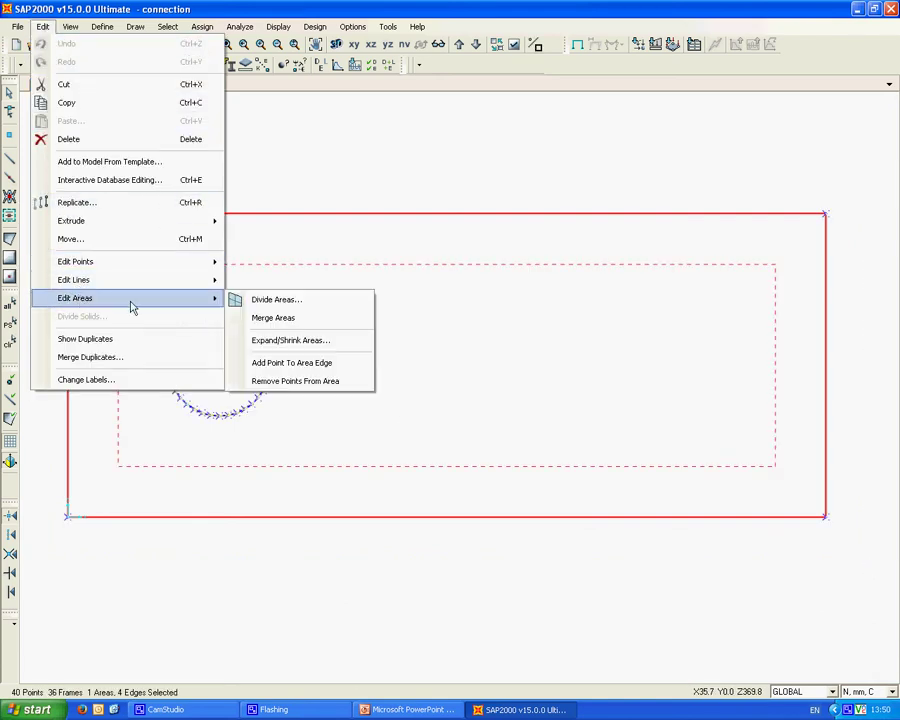
click(270, 305)
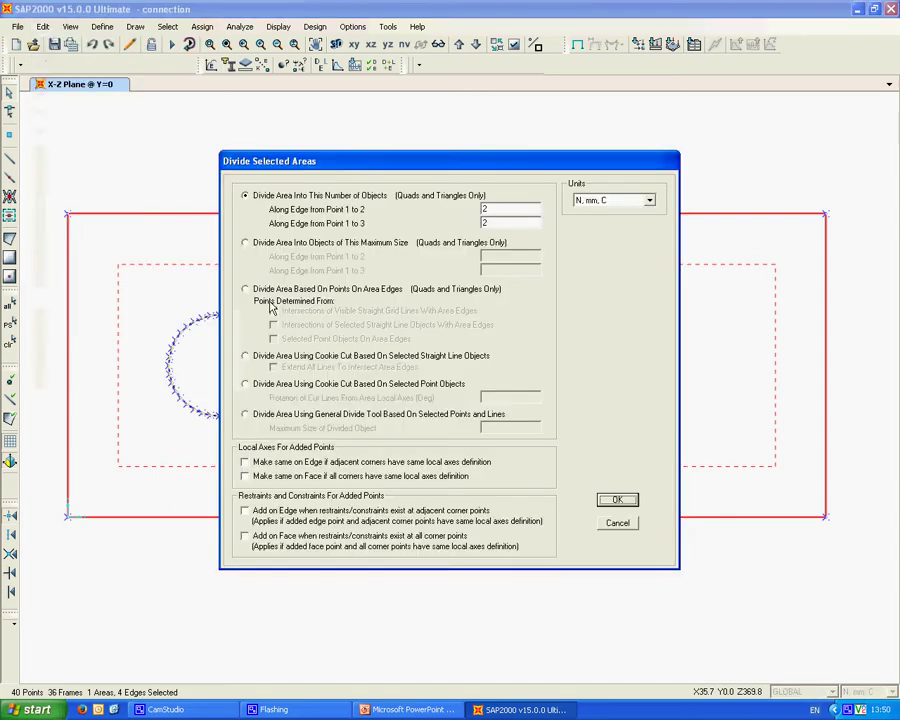
click(331, 415)
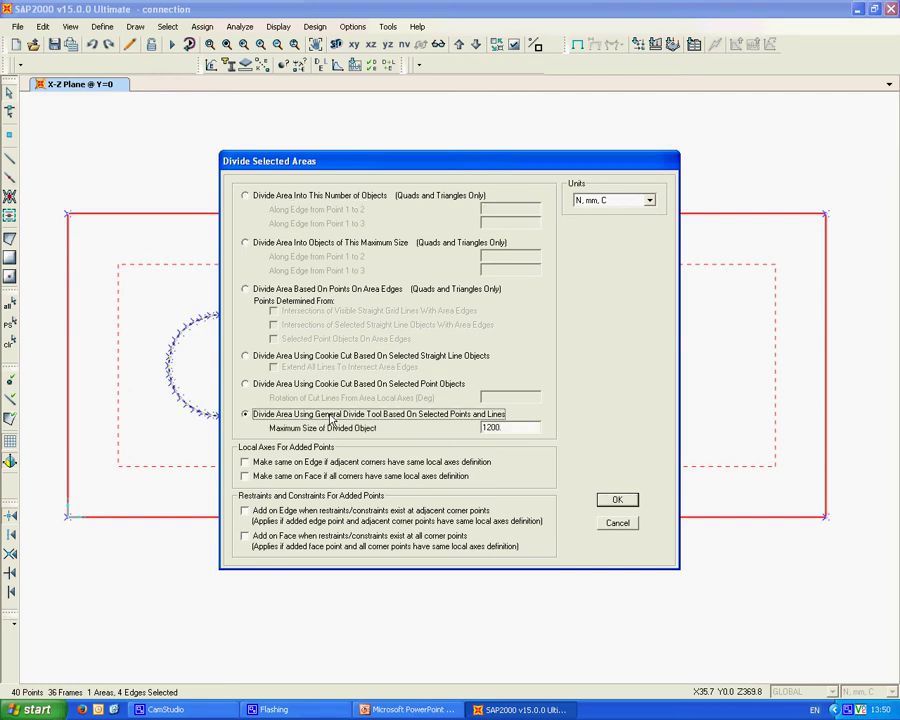
click(617, 500)
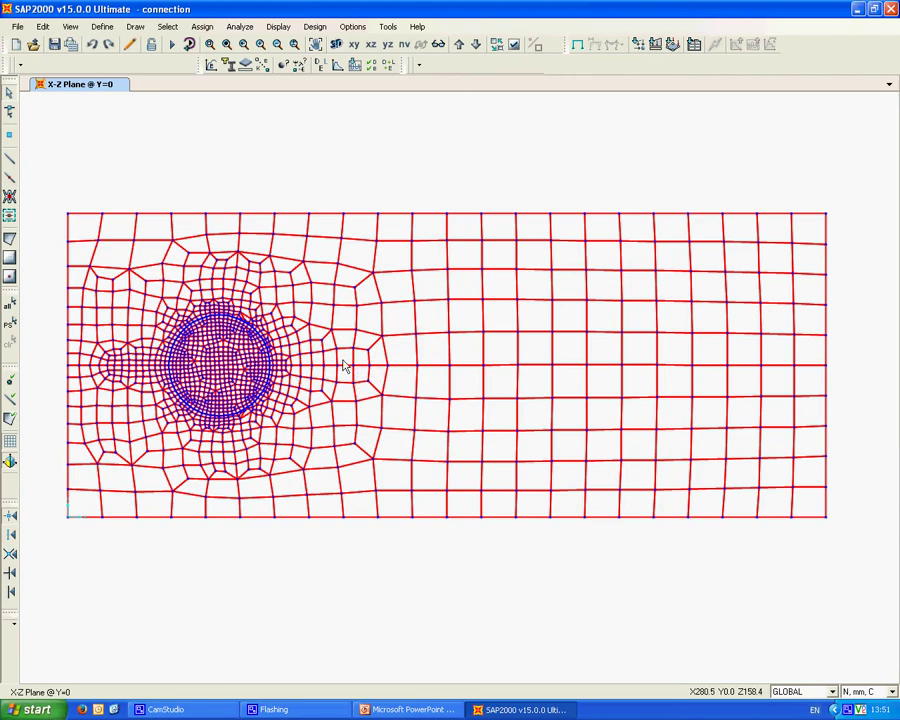
Zoom in, test-select a hole-edge frame, clear the selection, and open the Select menu.
scroll(222, 375, up, 1)
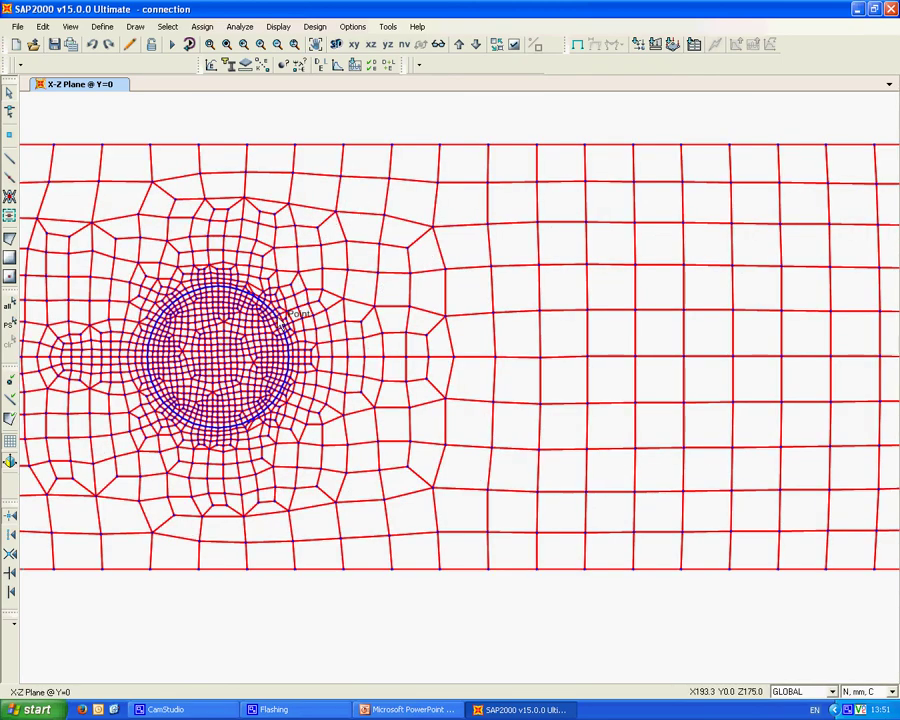
scroll(172, 347, up, 3)
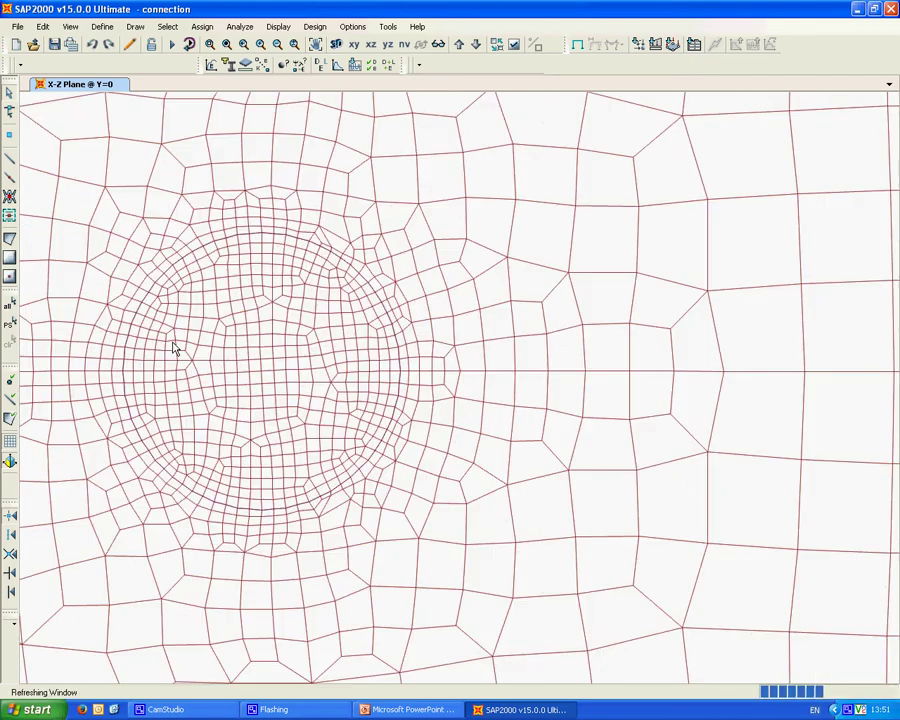
scroll(174, 342, up, 1)
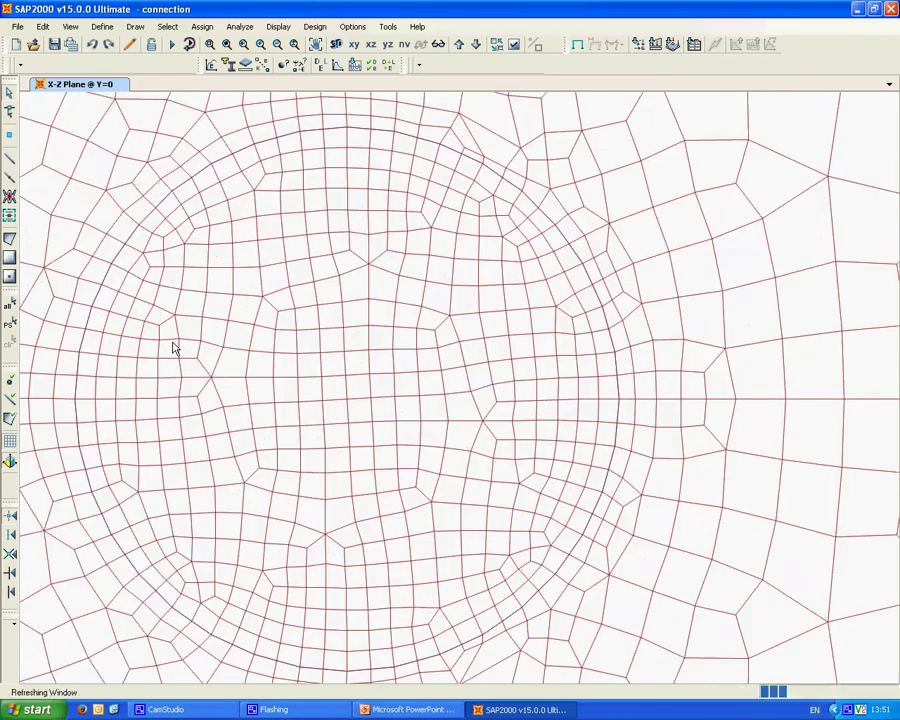
click(244, 153)
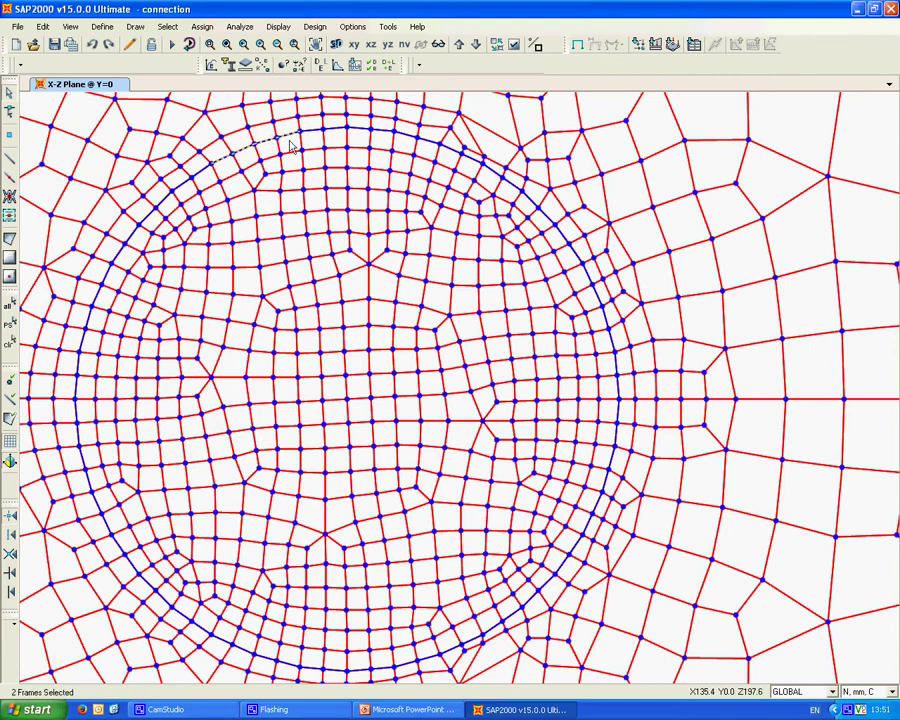
click(235, 163)
scroll(235, 160, up, 2)
click(234, 159)
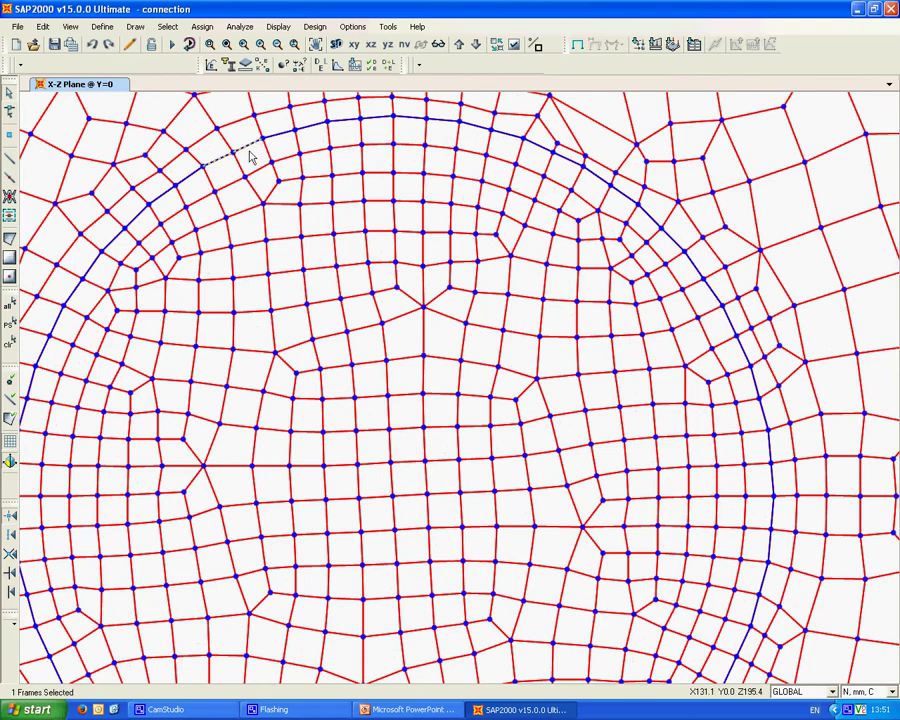
key(ctrl+shift+c)
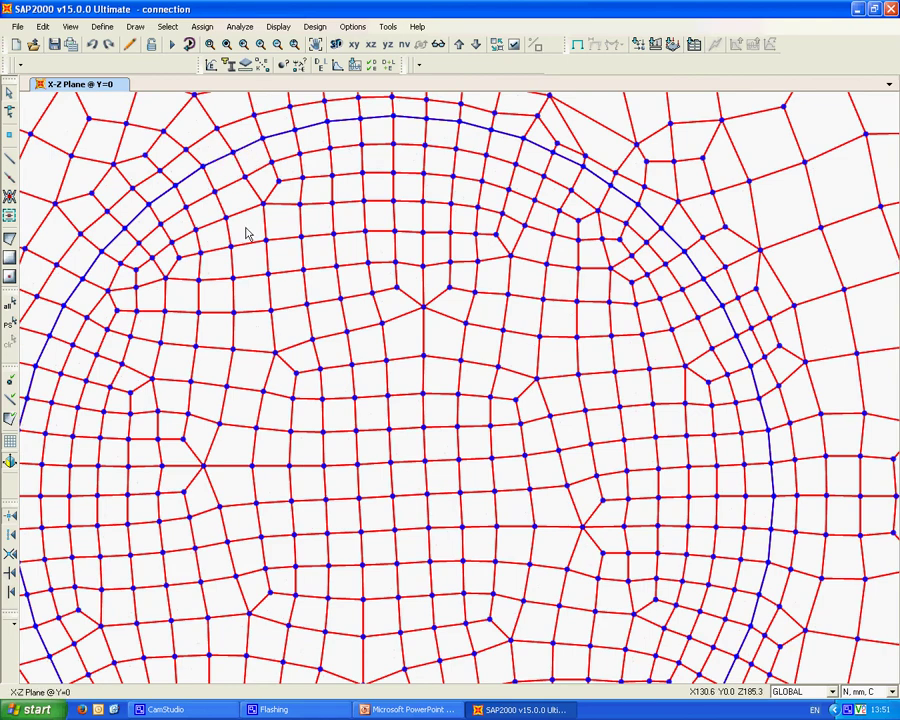
scroll(245, 233, down, 2)
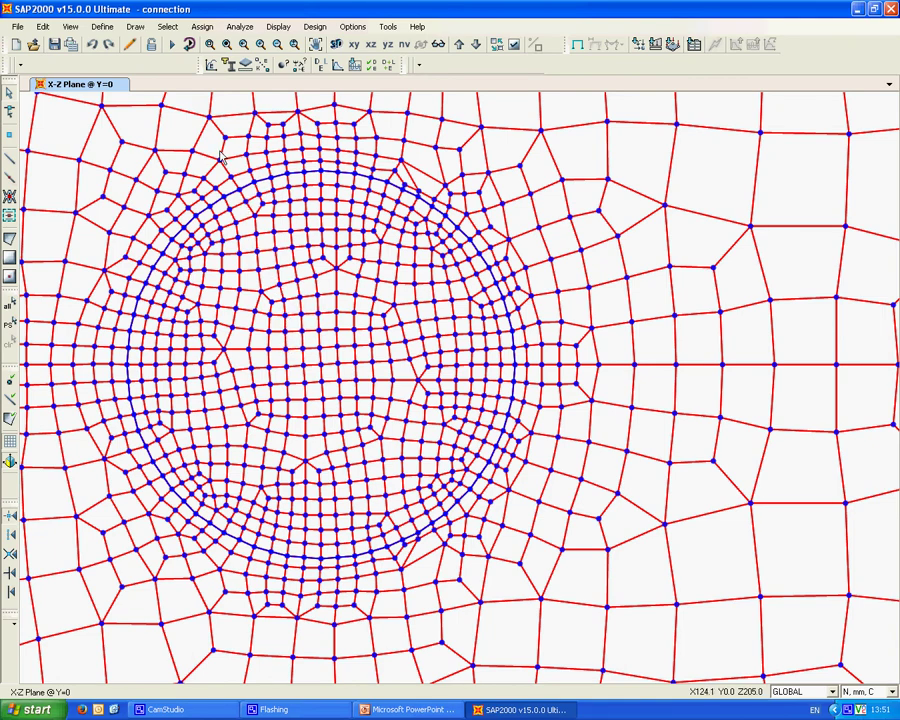
click(162, 28)
Select every frame with section FSEC1, the 36 hole-outline frames, and inspect the view.
mouse_move(176, 46)
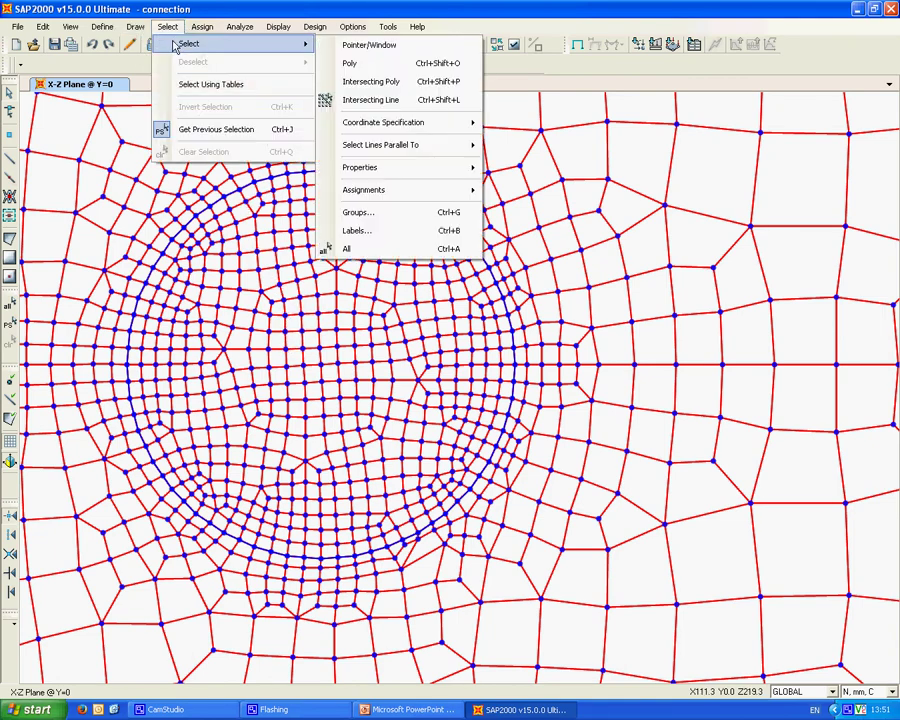
mouse_move(412, 168)
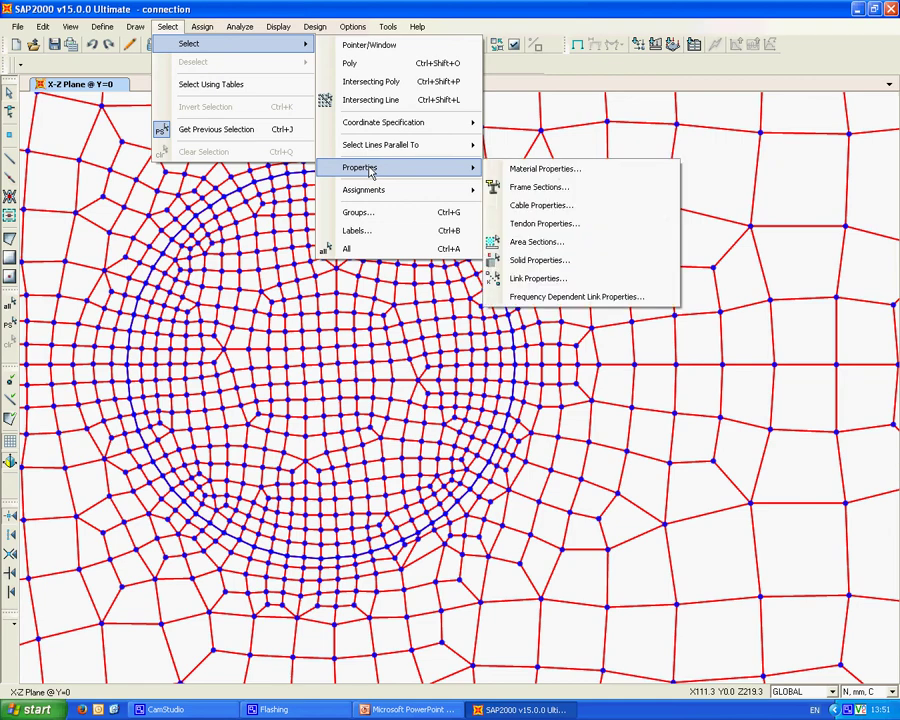
click(512, 190)
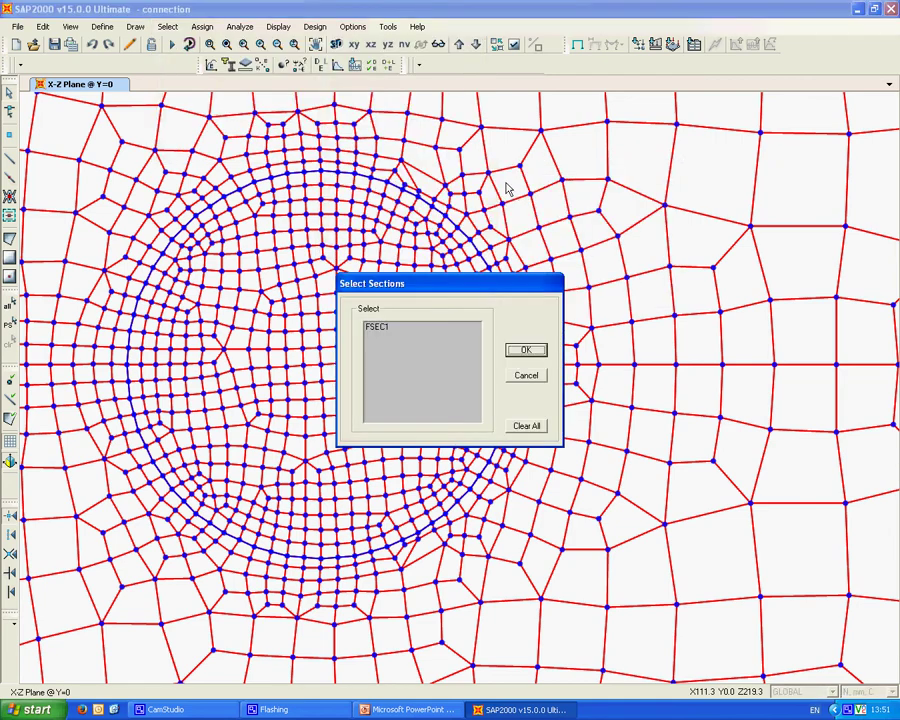
click(380, 327)
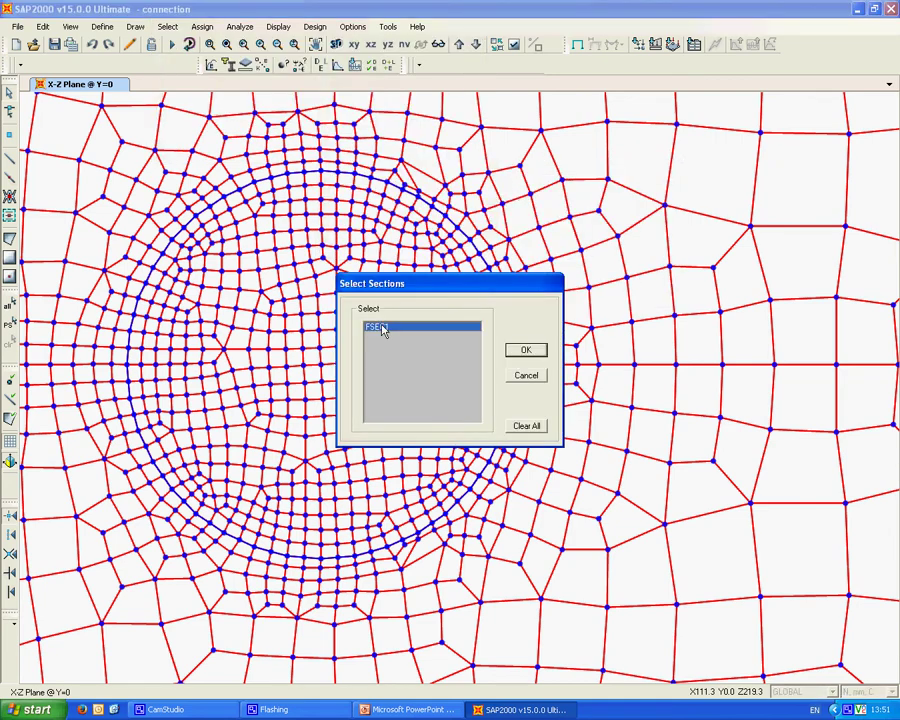
click(525, 351)
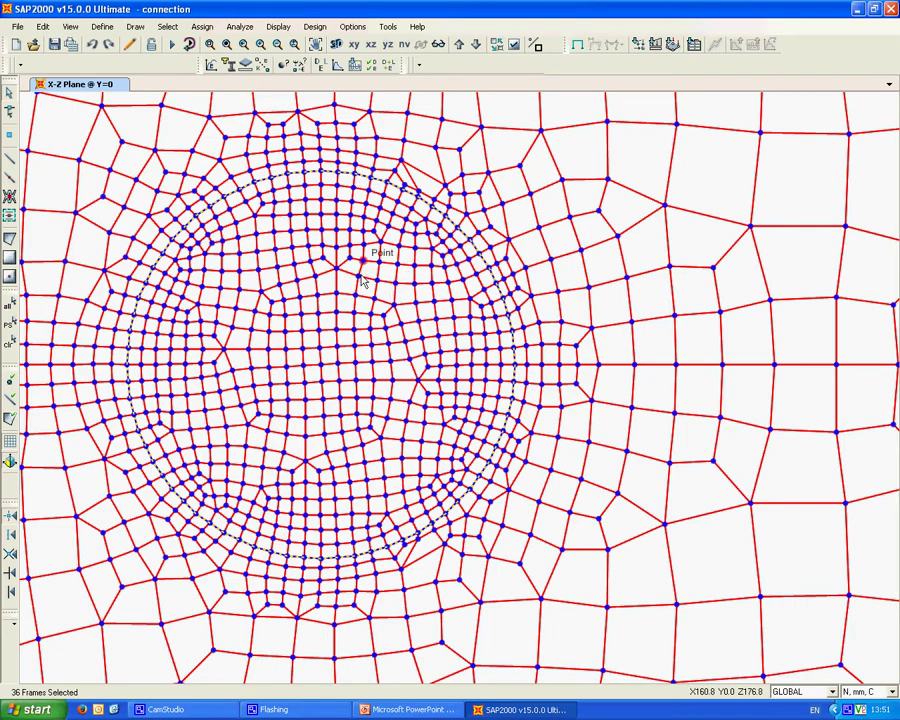
scroll(362, 278, down, 2)
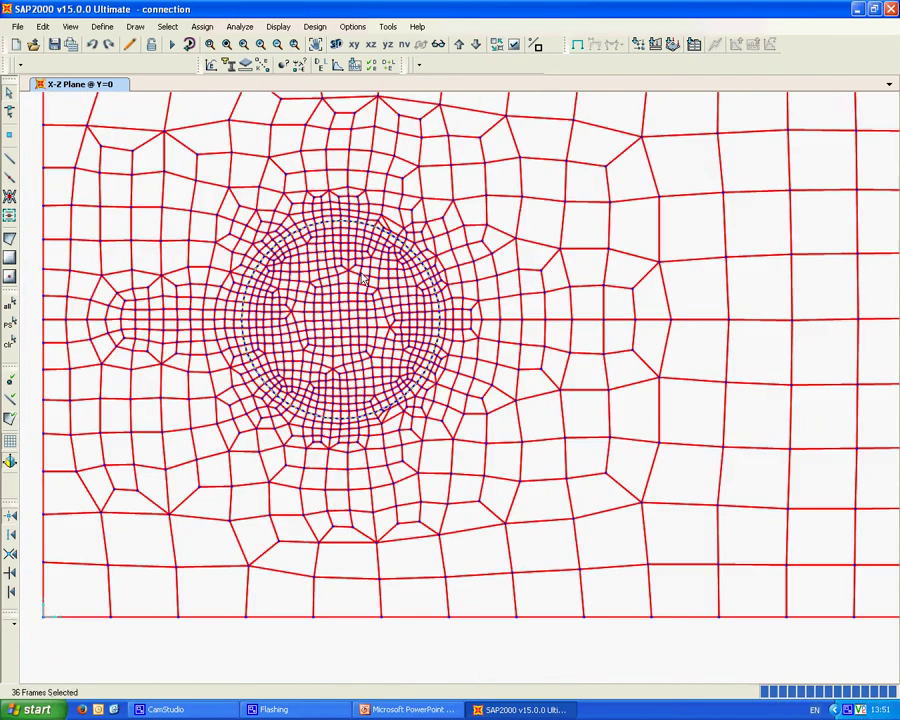
scroll(300, 258, up, 3)
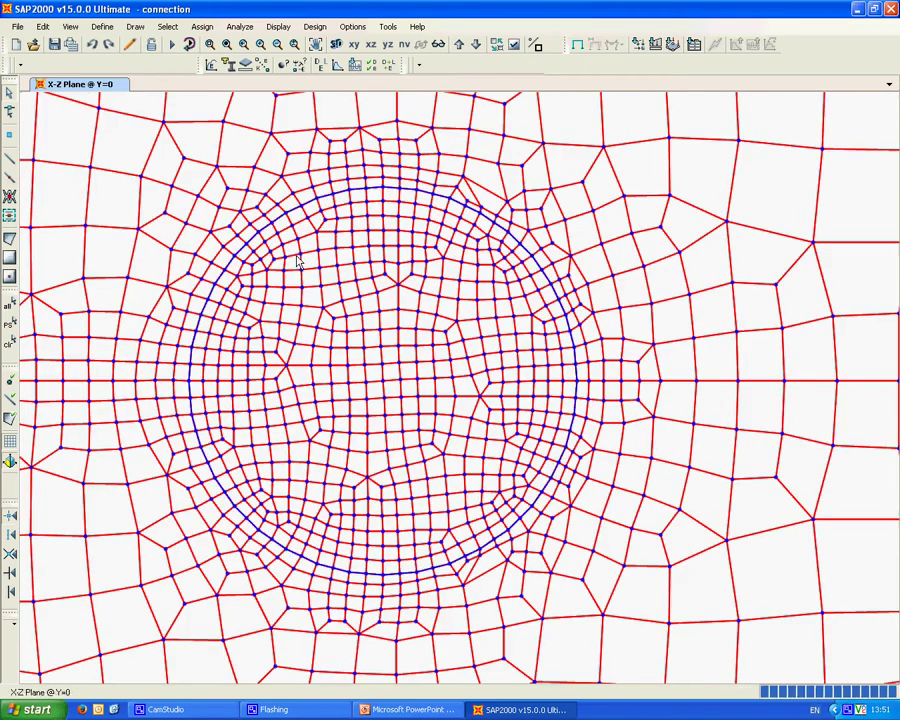
scroll(294, 254, up, 2)
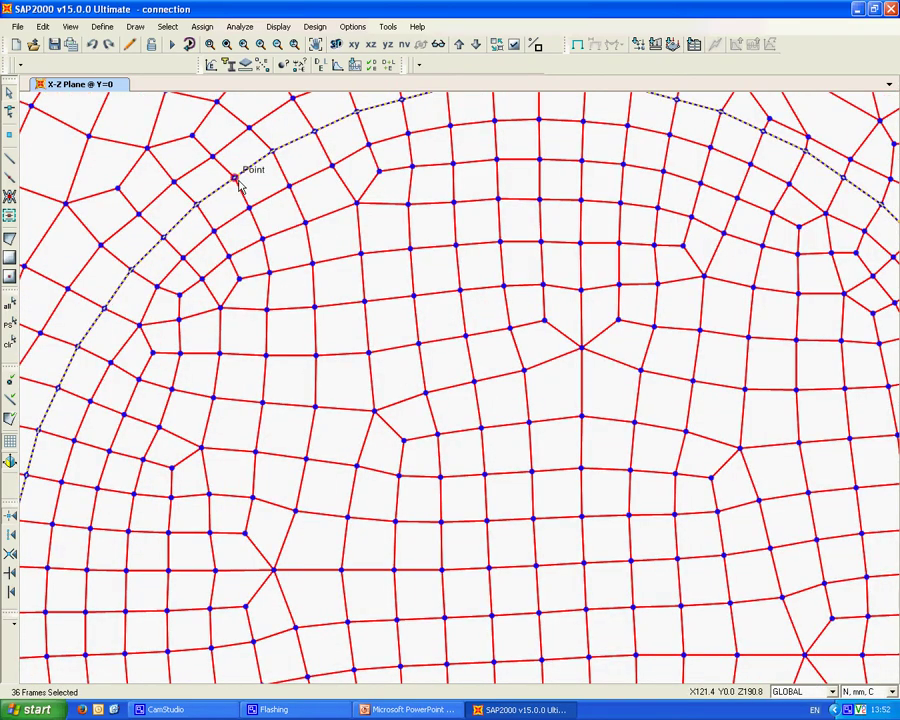
scroll(227, 280, down, 2)
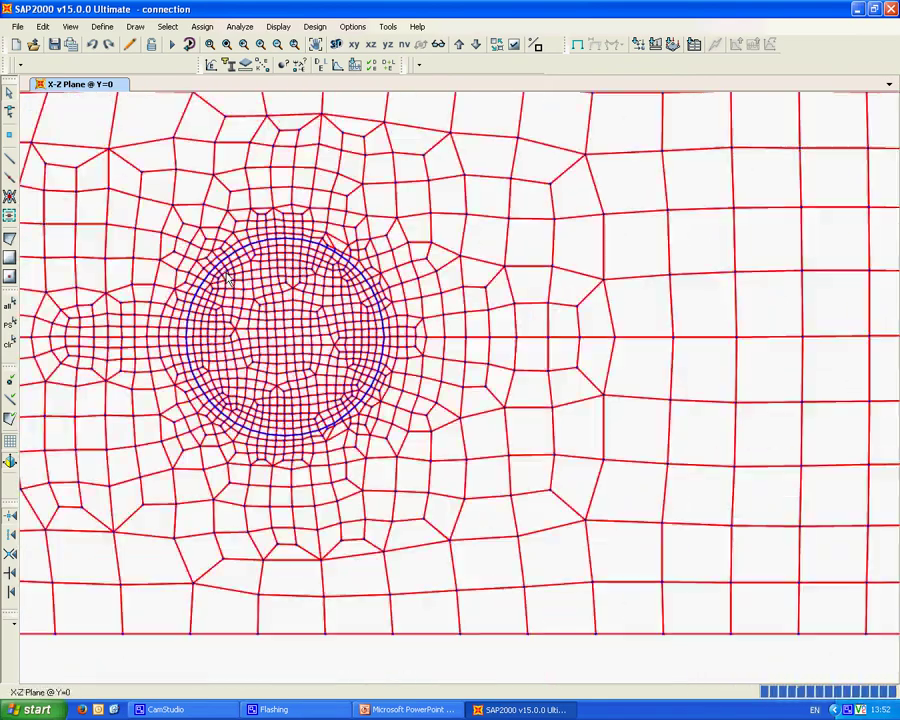
scroll(227, 280, down, 1)
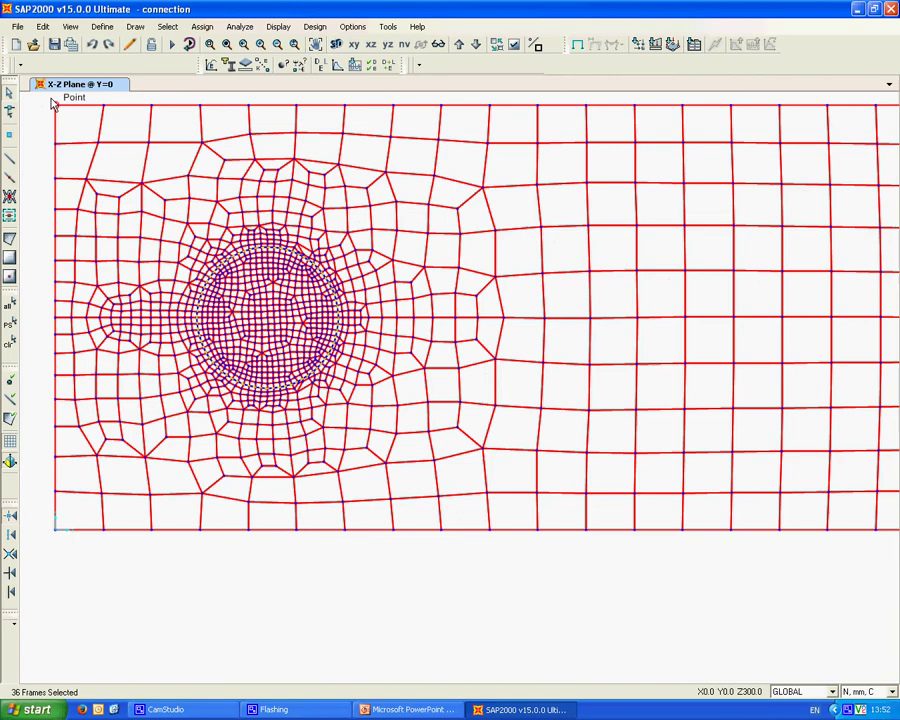
Window-select the whole plate mesh in two passes, left part then right part.
drag(38, 96, 680, 584)
scroll(645, 529, down, 1)
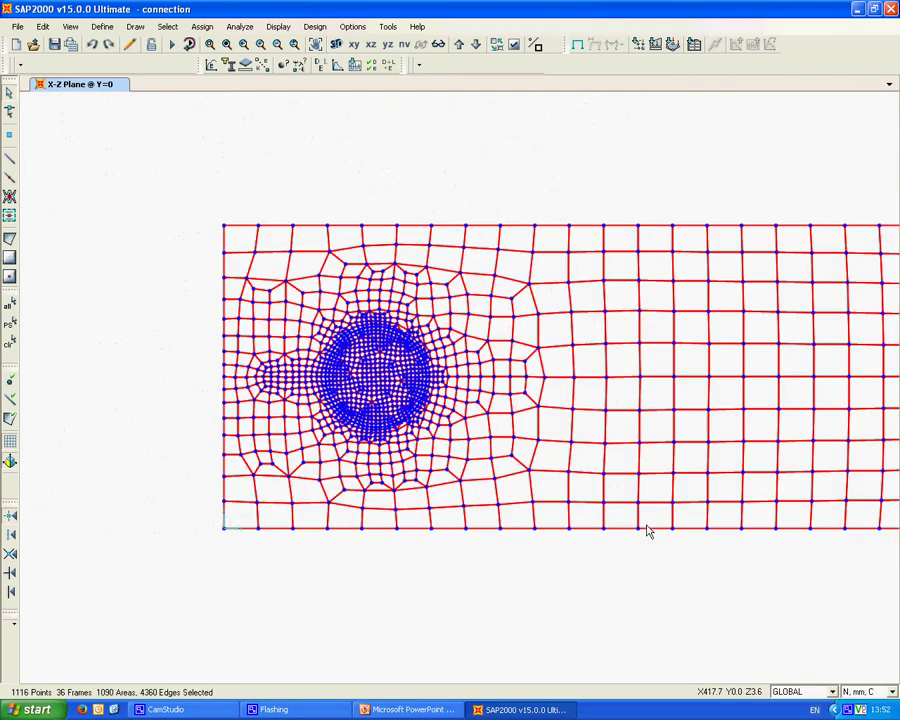
scroll(646, 530, down, 1)
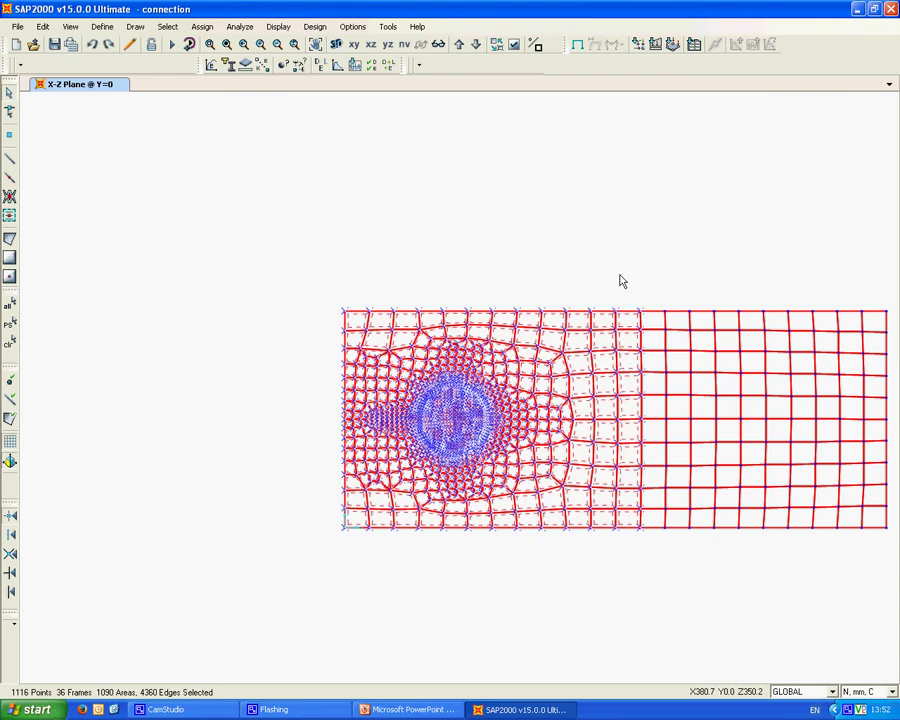
middle_drag(620, 281, 534, 282)
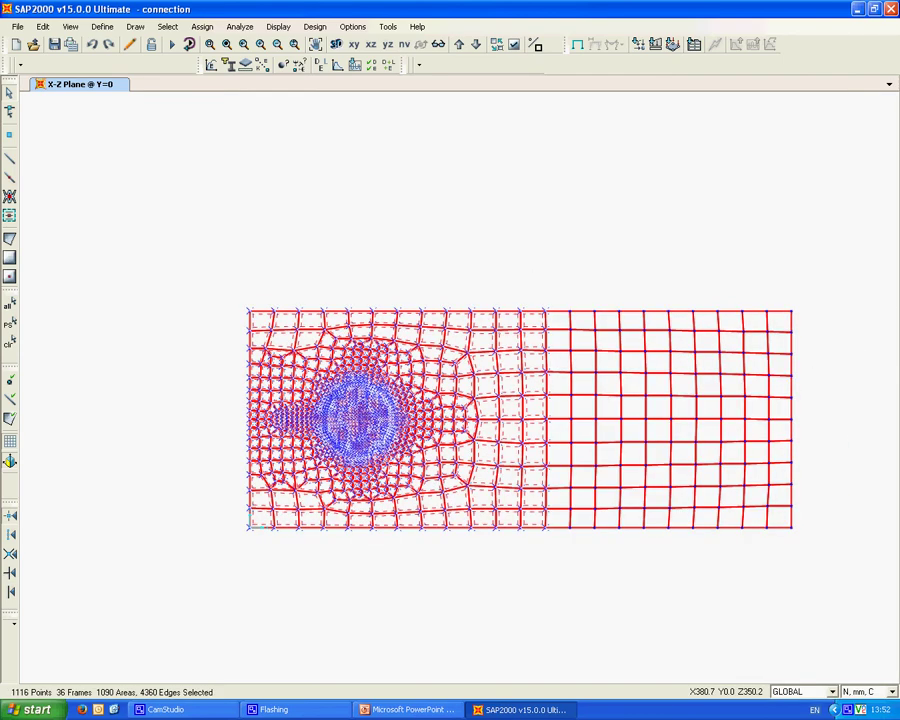
drag(518, 277, 830, 590)
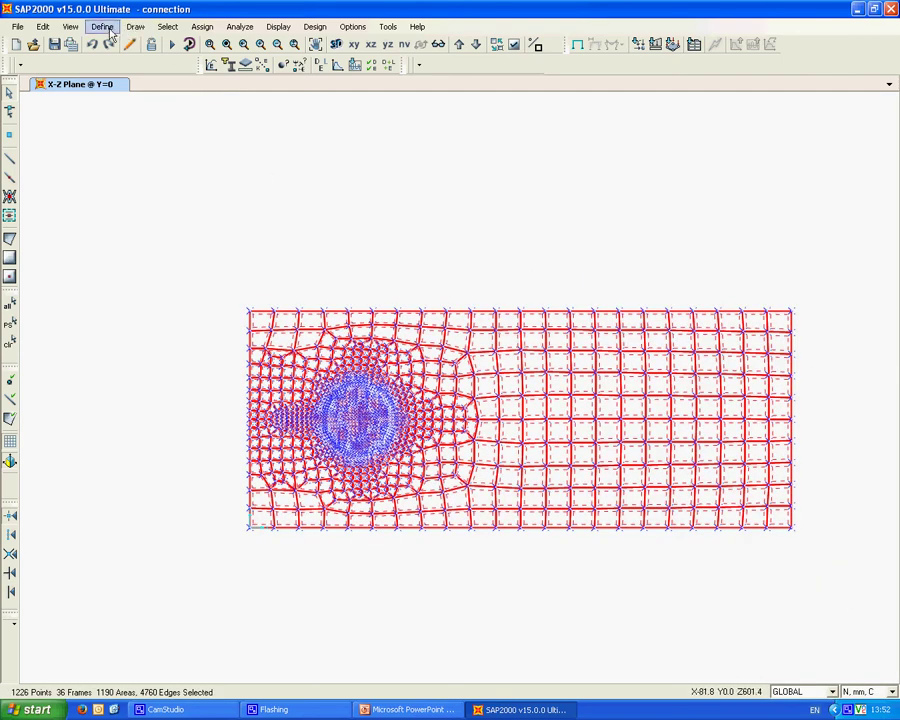
Divide the selected frames using Break at intersections with selected joints and area edges.
click(43, 27)
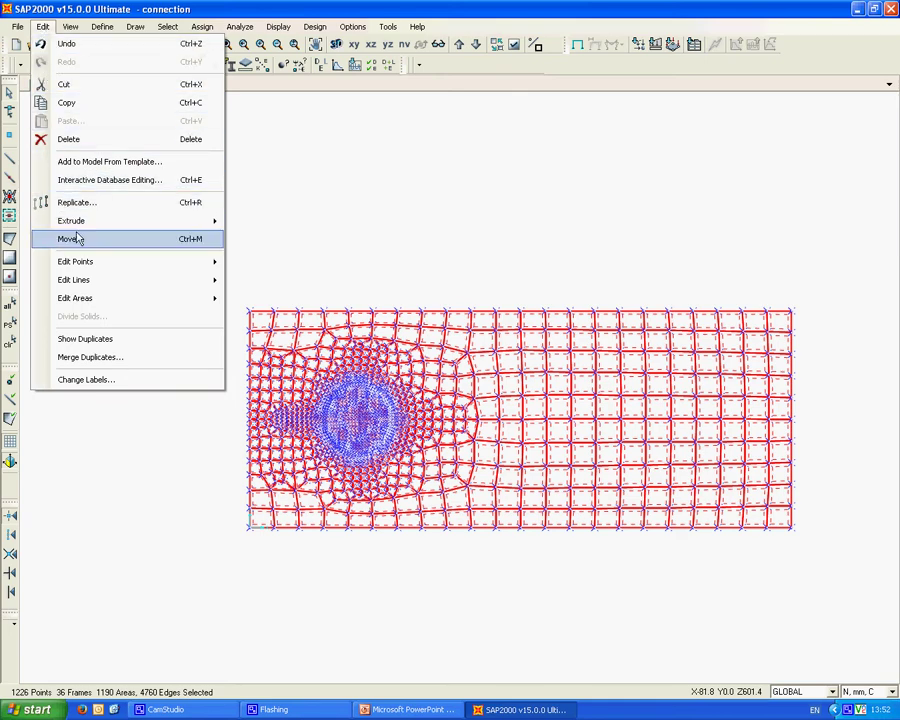
mouse_move(85, 281)
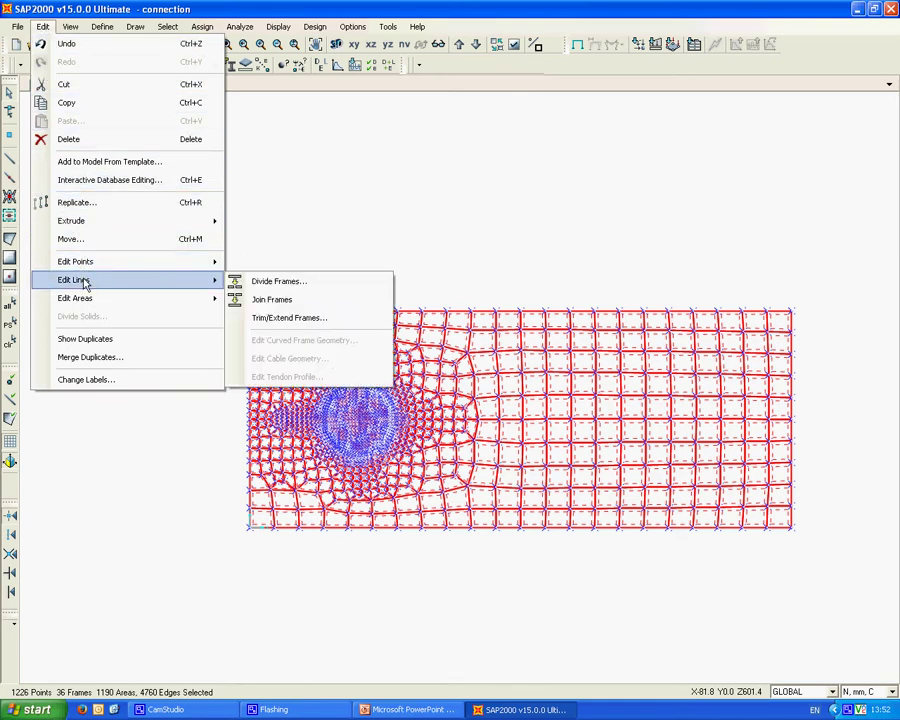
click(258, 280)
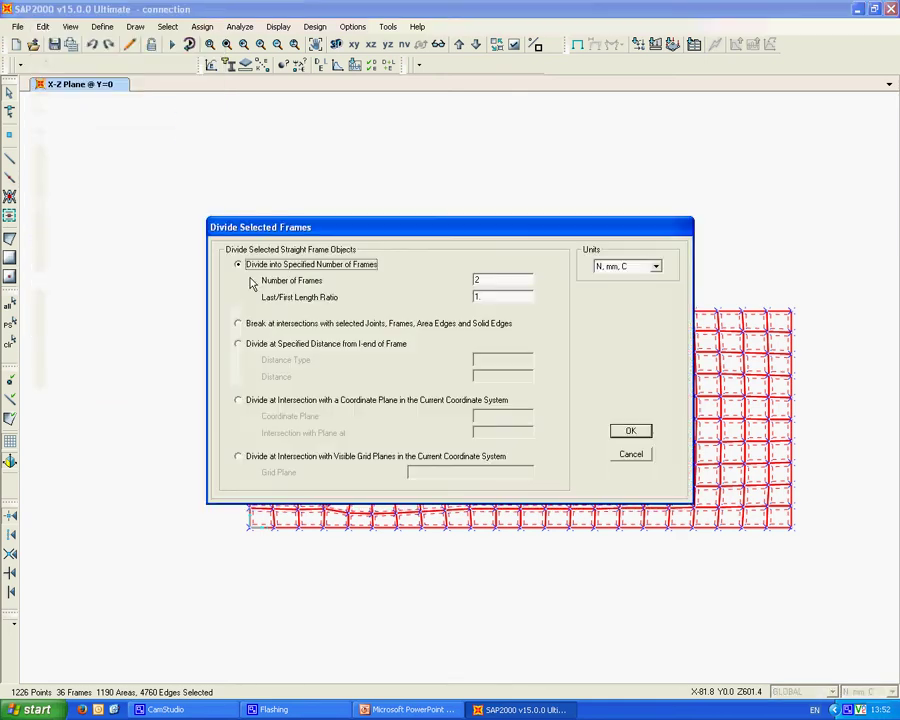
click(312, 326)
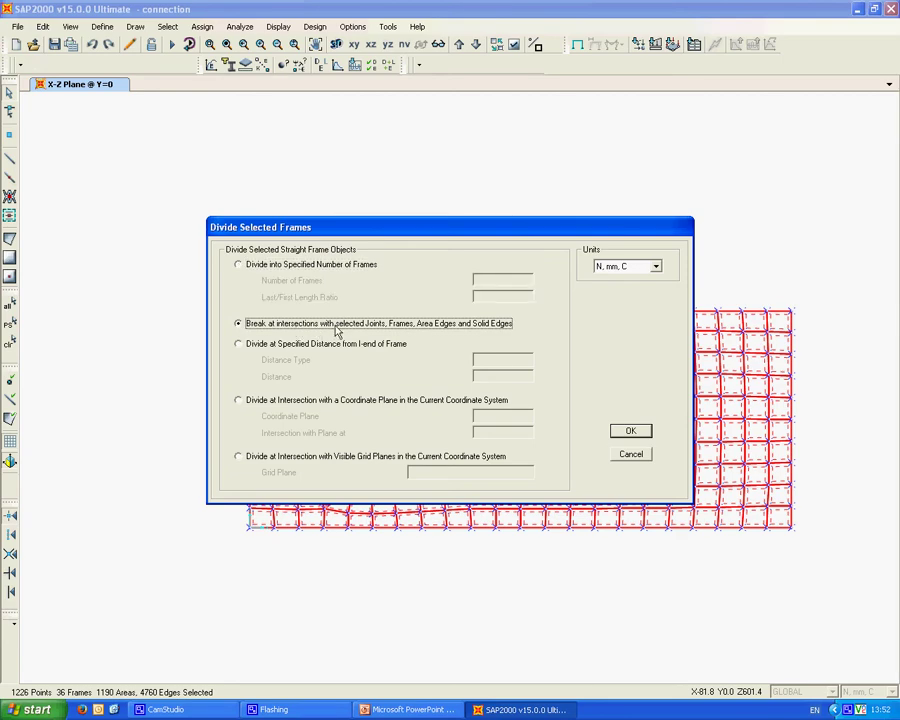
click(631, 431)
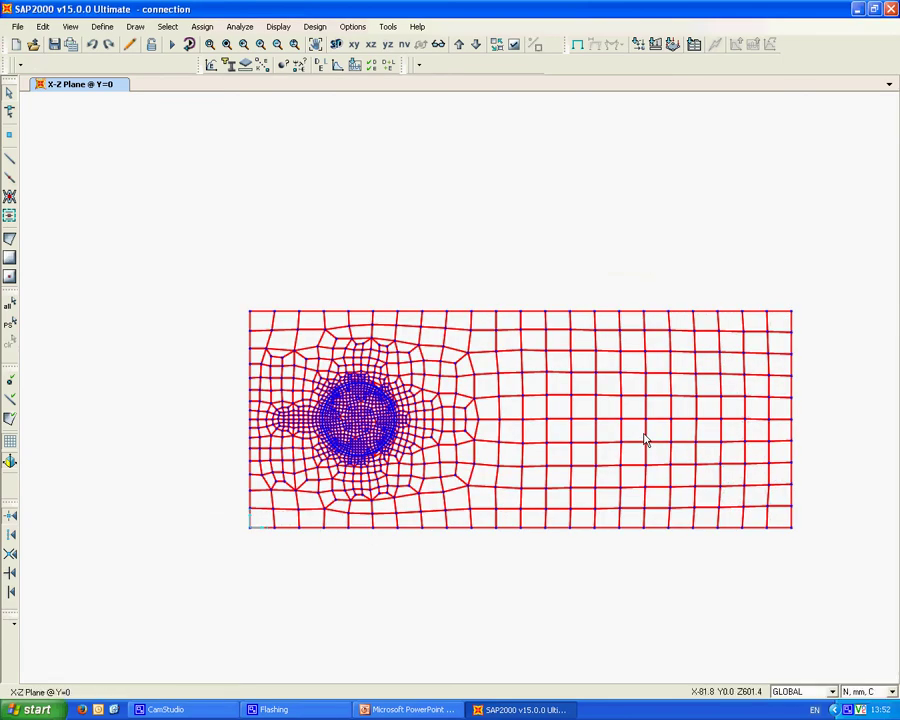
Zoom into the hole's upper-left edge, check the divided arc segments, then clear the selection.
click(210, 44)
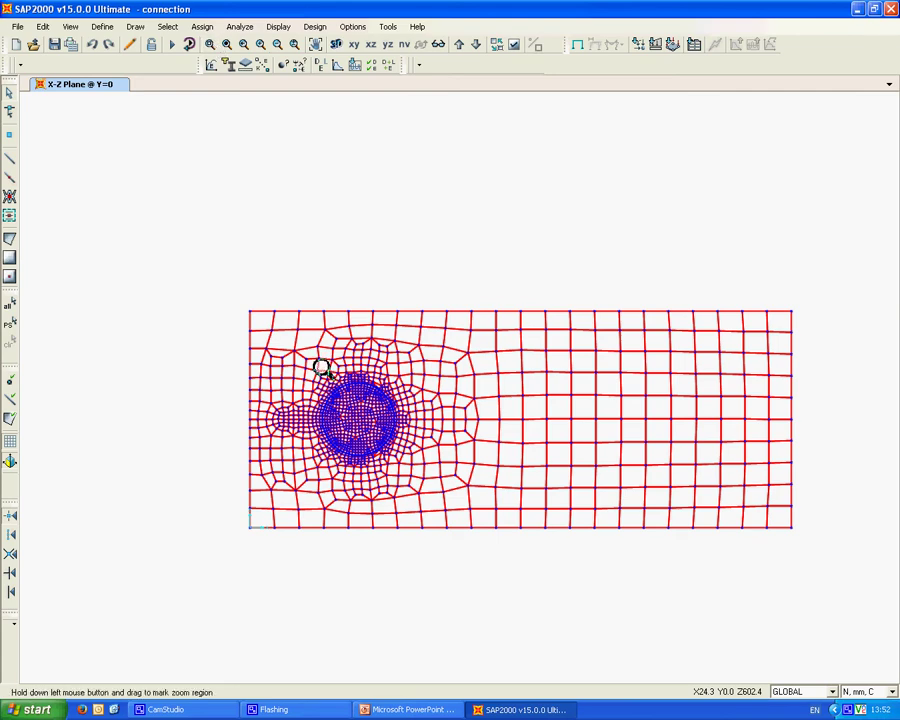
drag(360, 405, 382, 423)
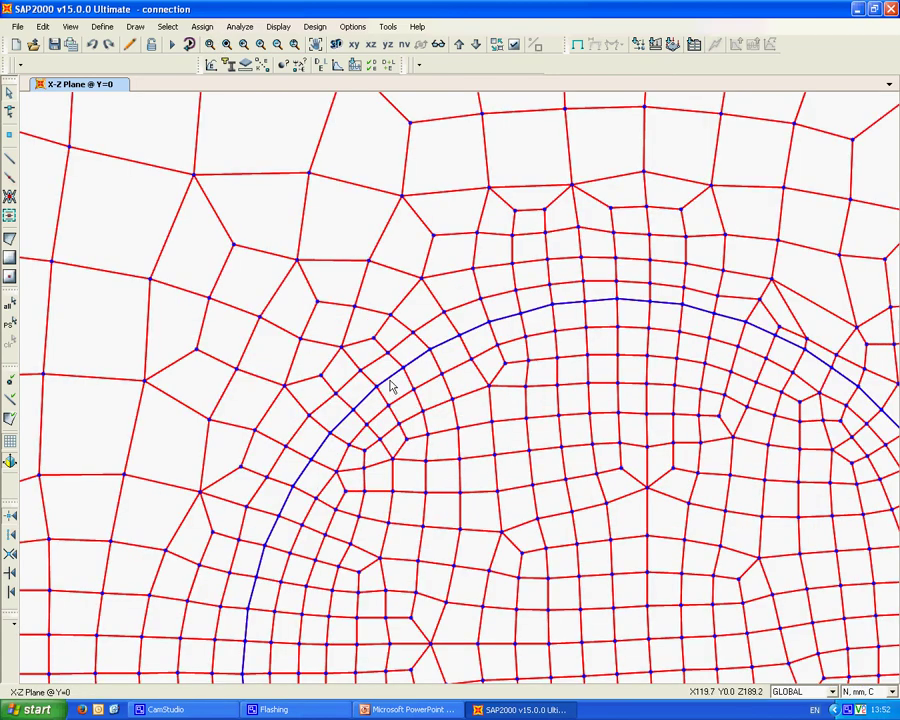
click(394, 381)
click(422, 356)
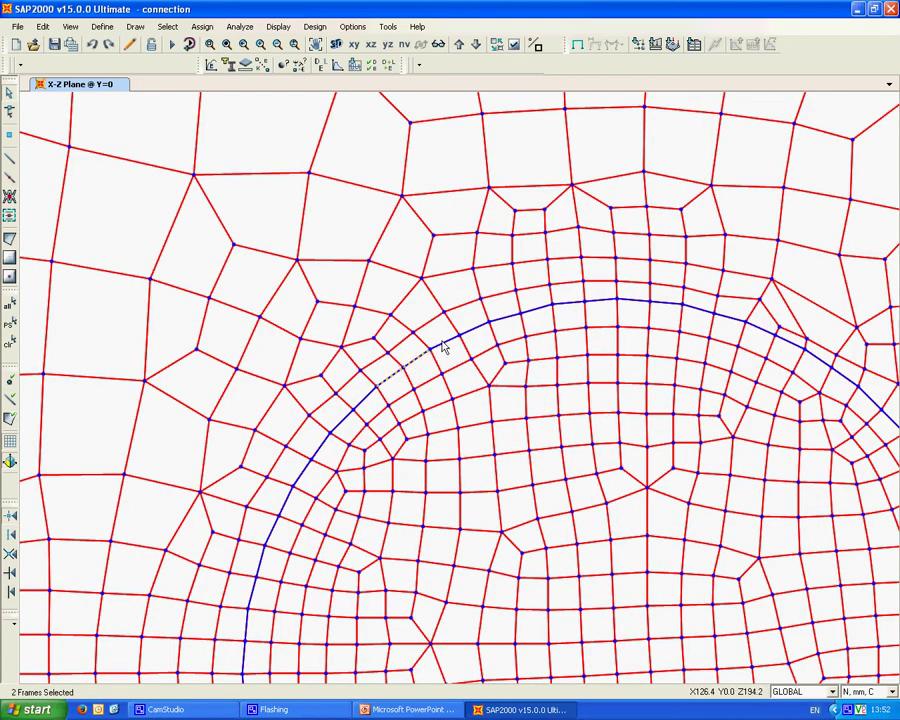
click(478, 331)
click(504, 324)
key(ctrl+q)
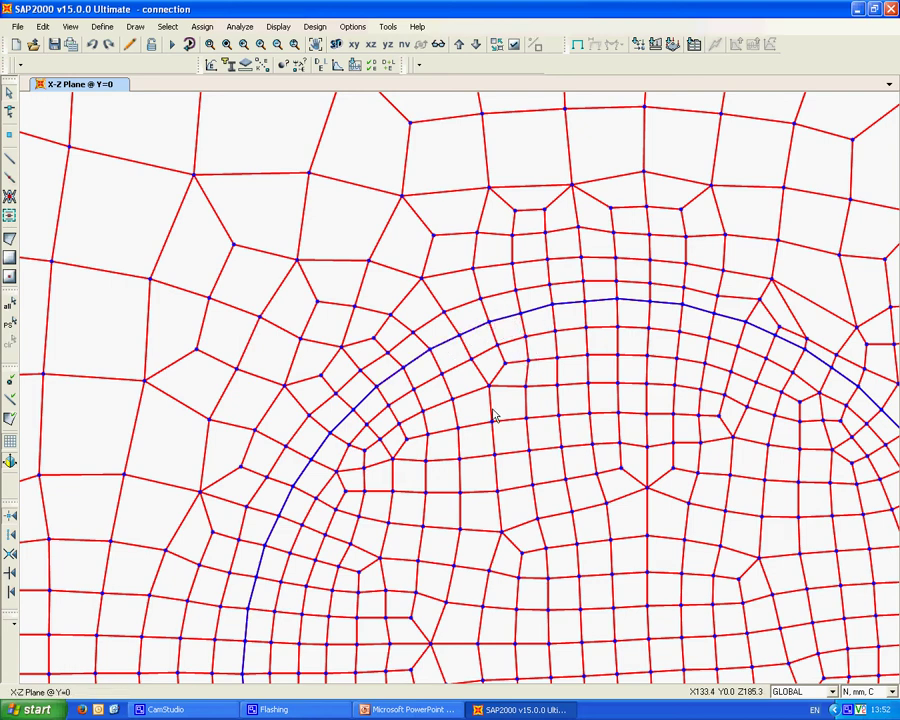
Reselect all frames with section FSEC1.
click(165, 27)
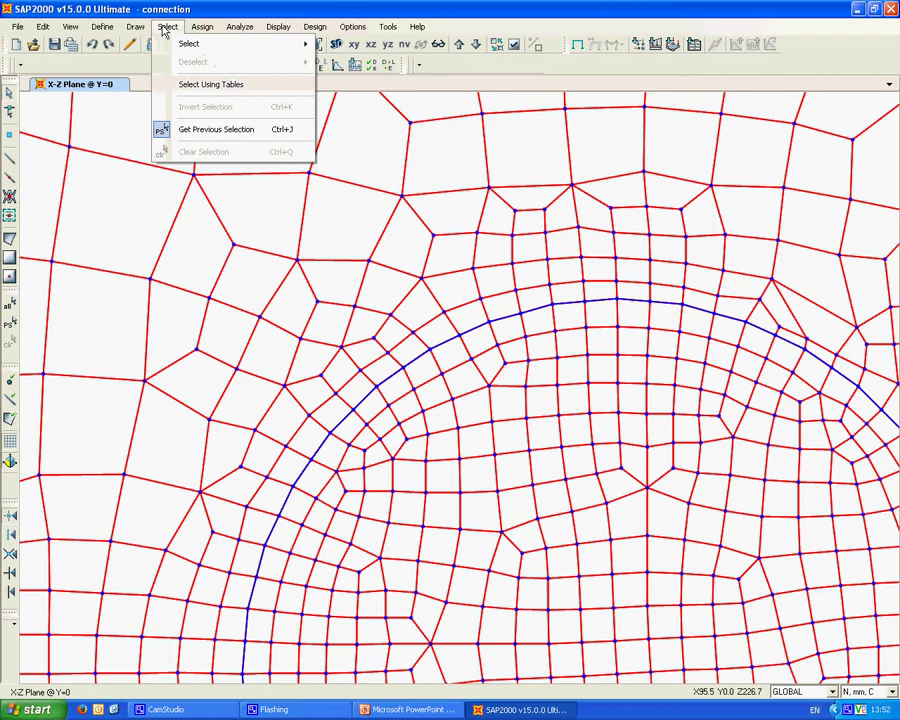
mouse_move(298, 44)
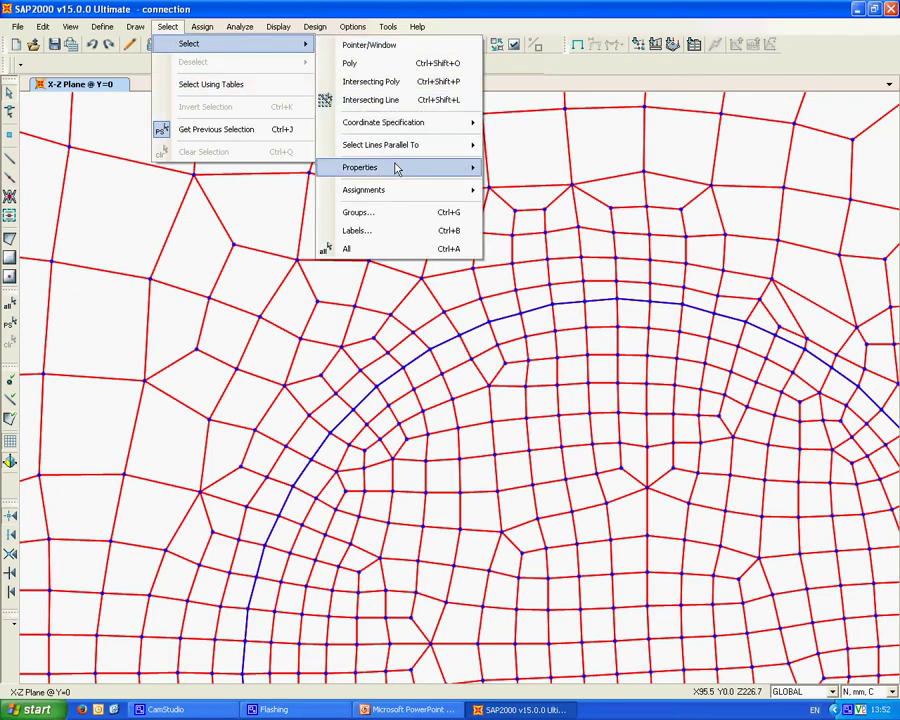
mouse_move(395, 168)
click(498, 184)
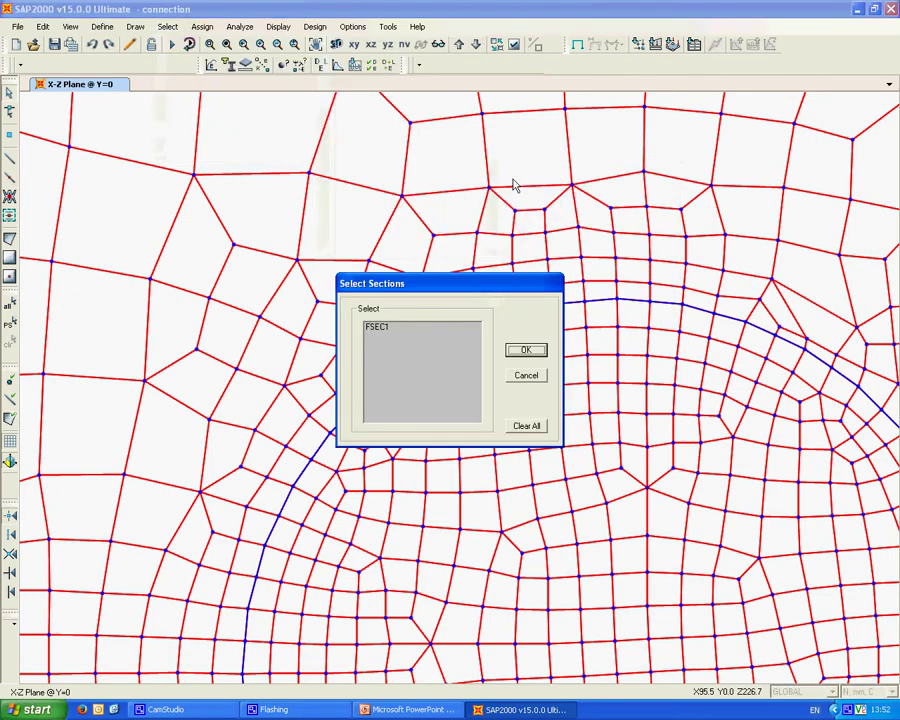
click(378, 327)
click(524, 349)
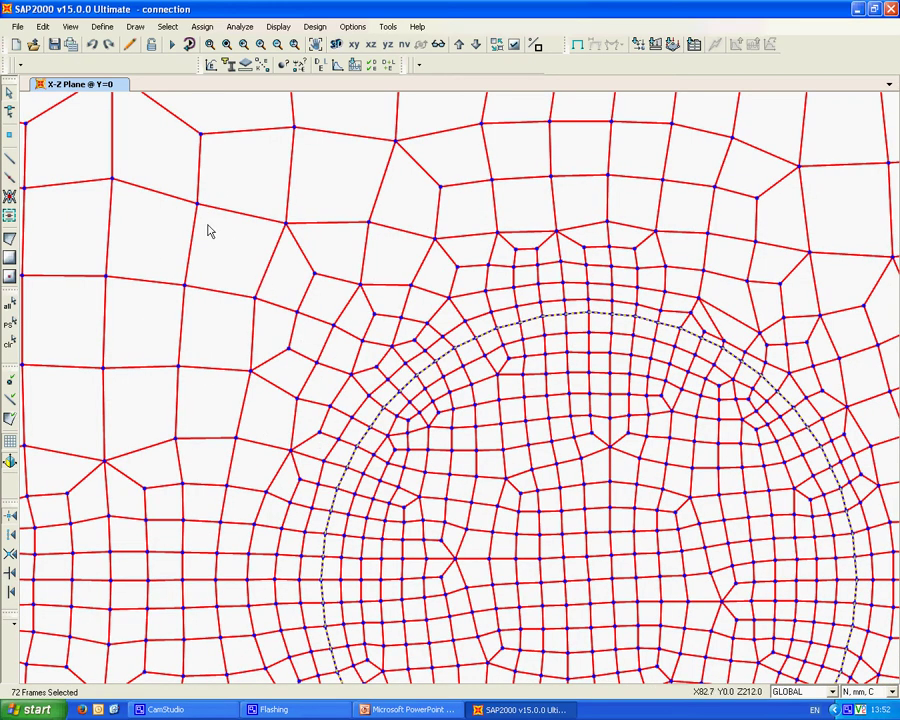
Show only the selected circle frames, clear the selection, and centre the circle in view.
click(70, 27)
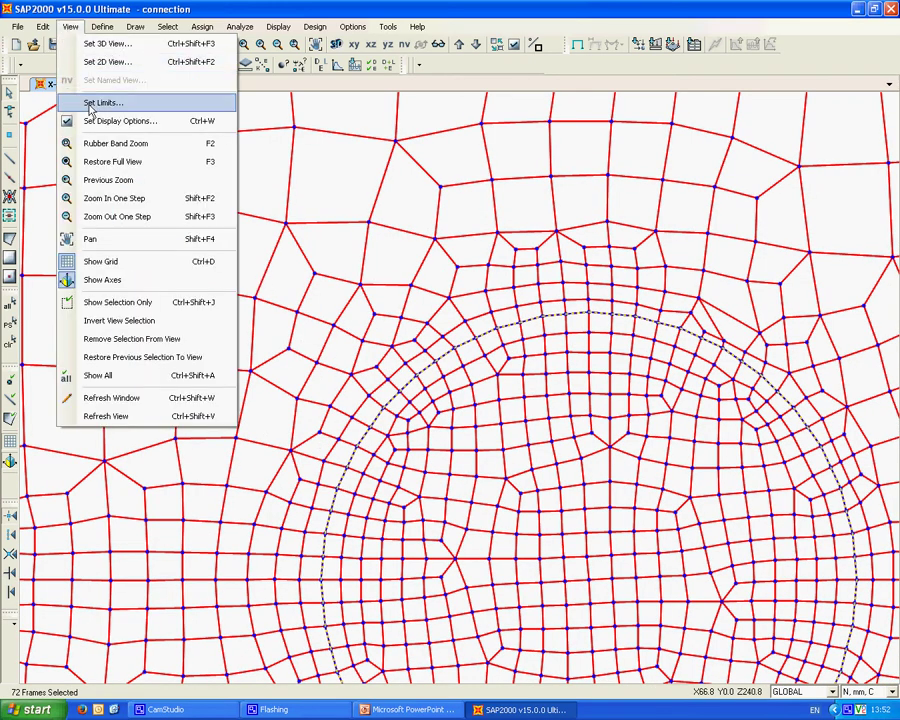
click(114, 302)
scroll(534, 386, down, 1)
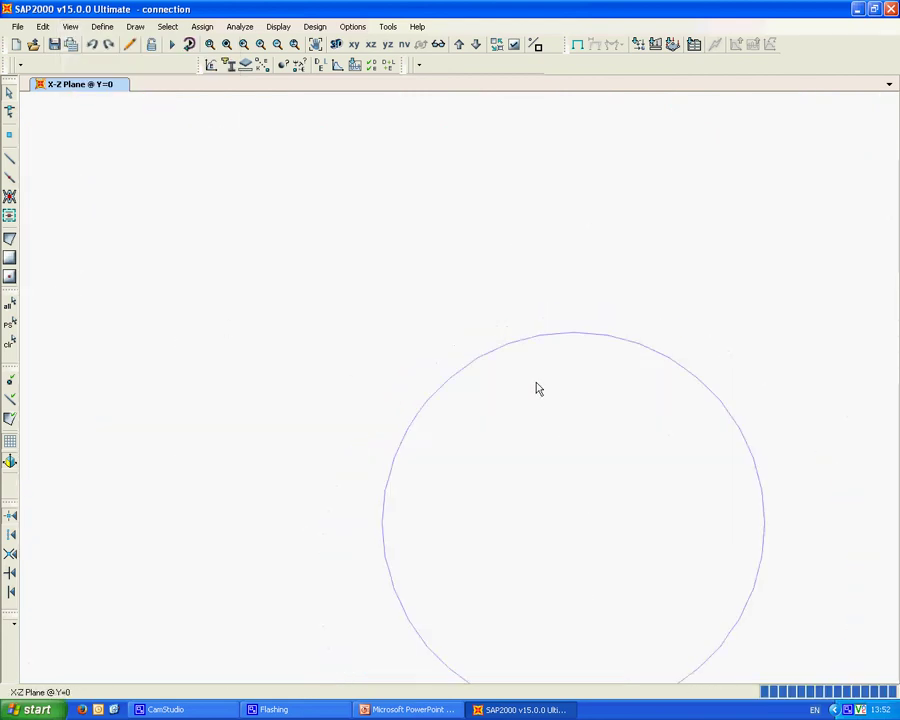
click(576, 418)
middle_drag(576, 418, 427, 284)
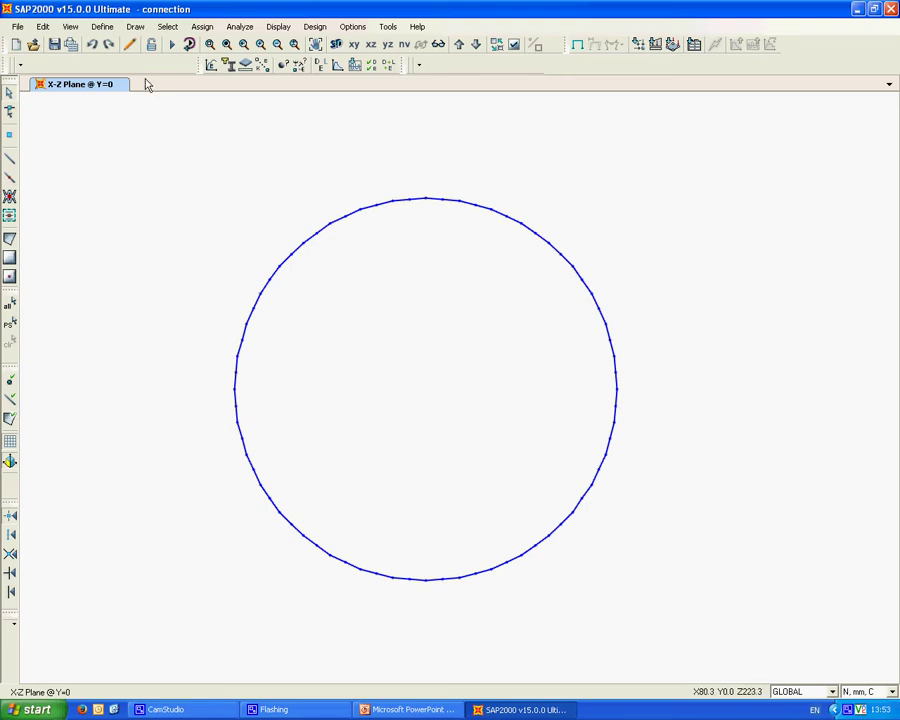
Define a new group named 'circle'.
click(106, 27)
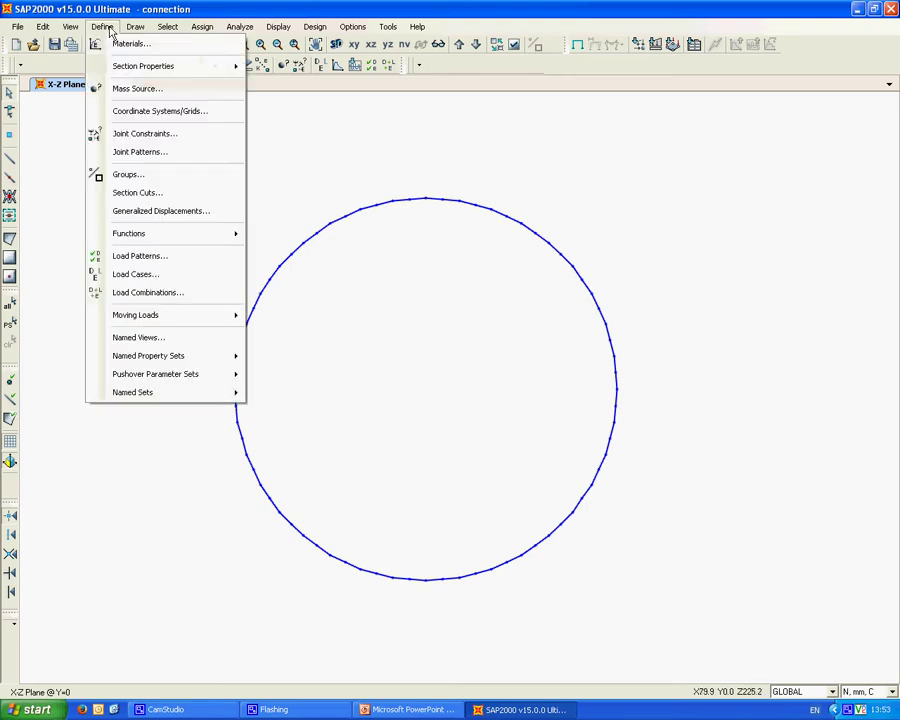
click(120, 178)
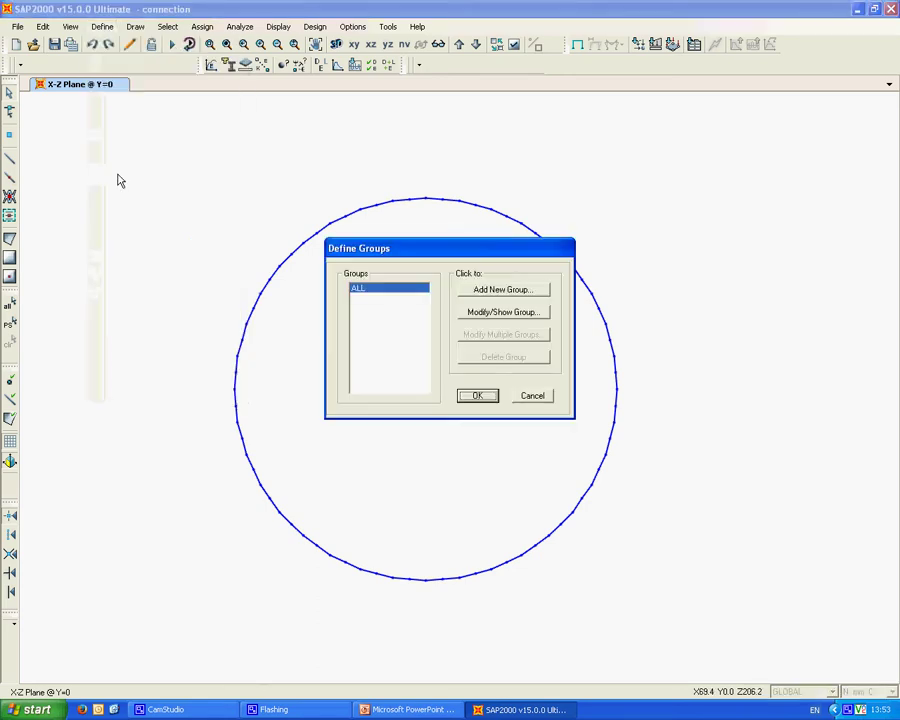
click(526, 290)
double_click(527, 259)
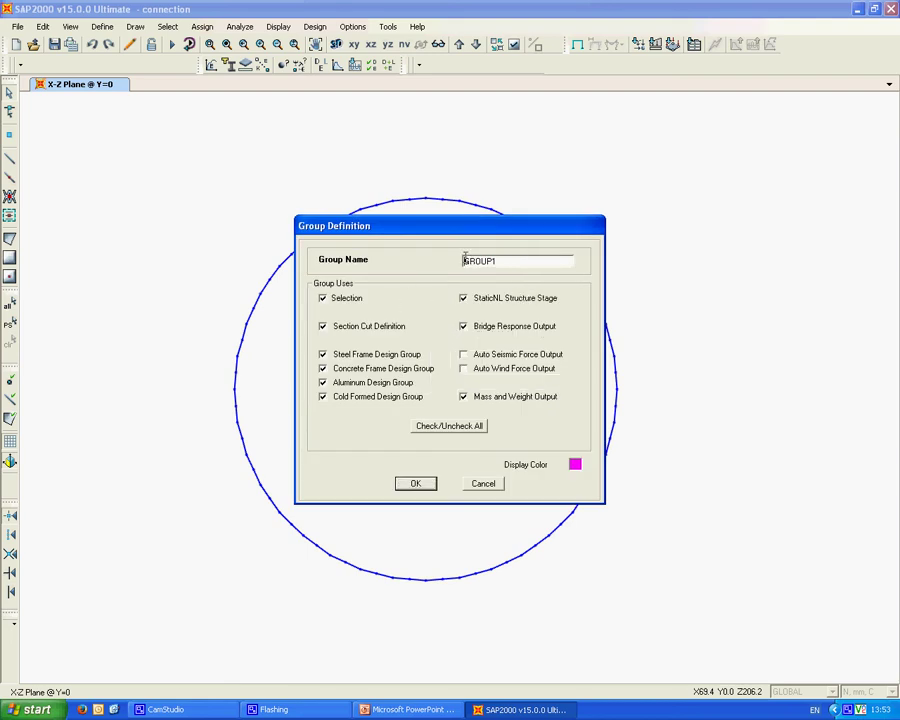
text(circle)
click(413, 485)
click(477, 397)
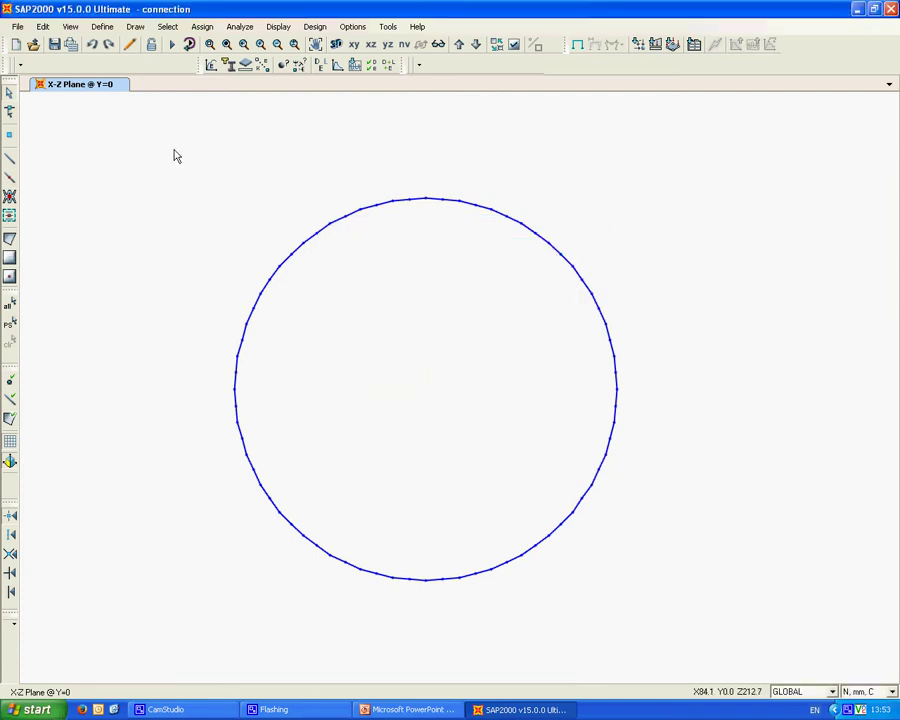
Window-select the circle's 72 points and frames and assign them to group 'circle'.
drag(175, 154, 675, 632)
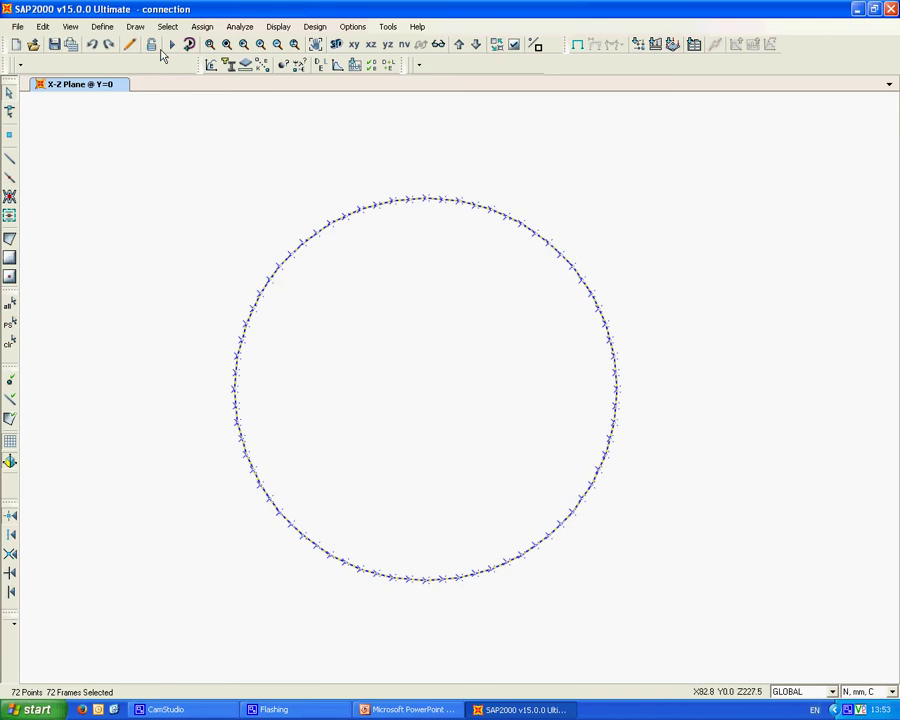
click(202, 26)
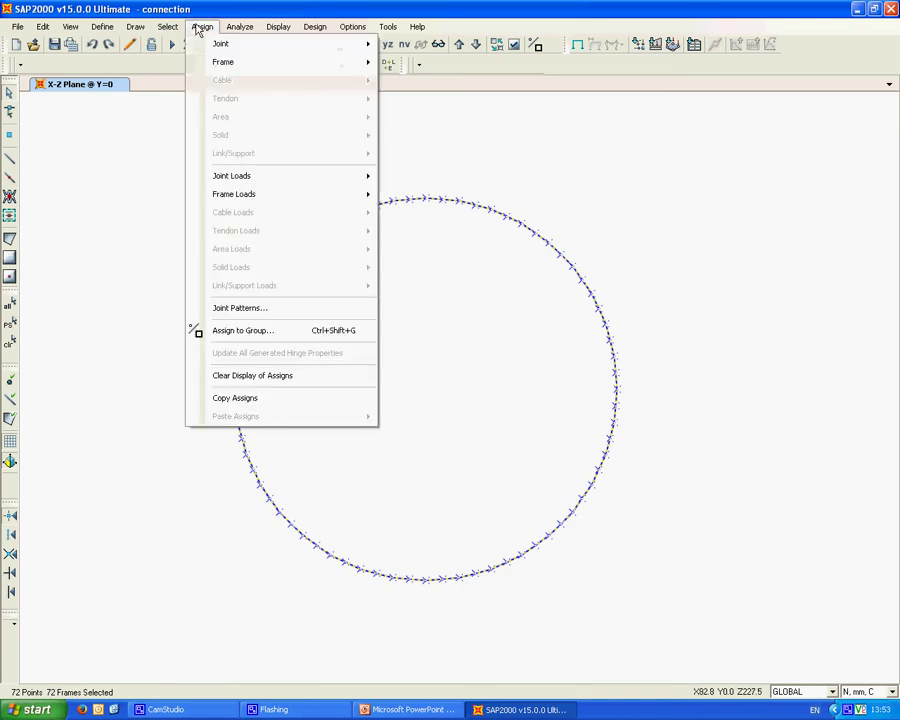
click(241, 334)
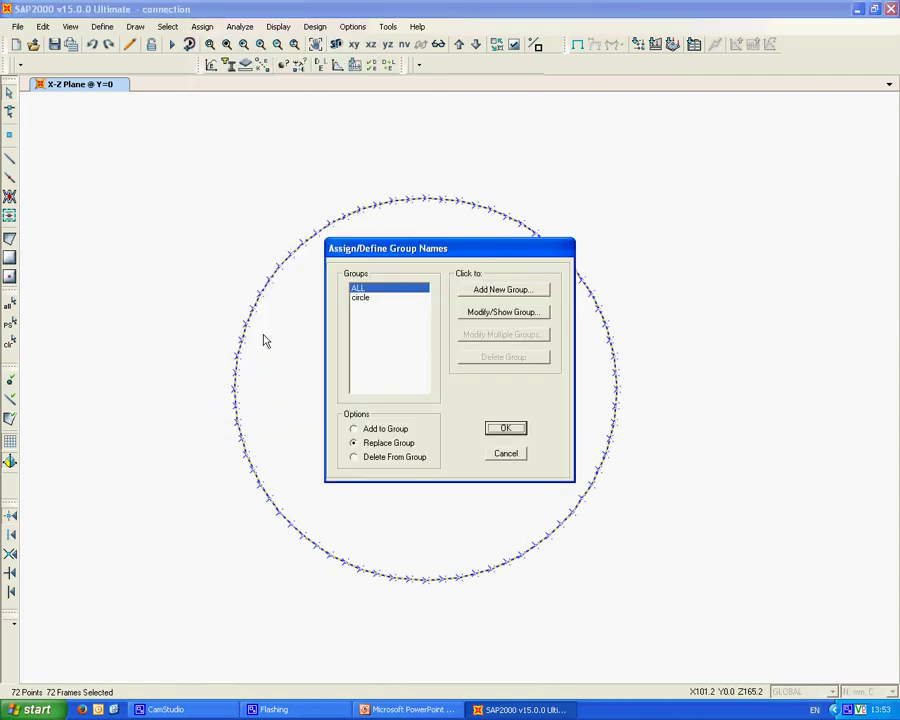
click(362, 298)
click(510, 431)
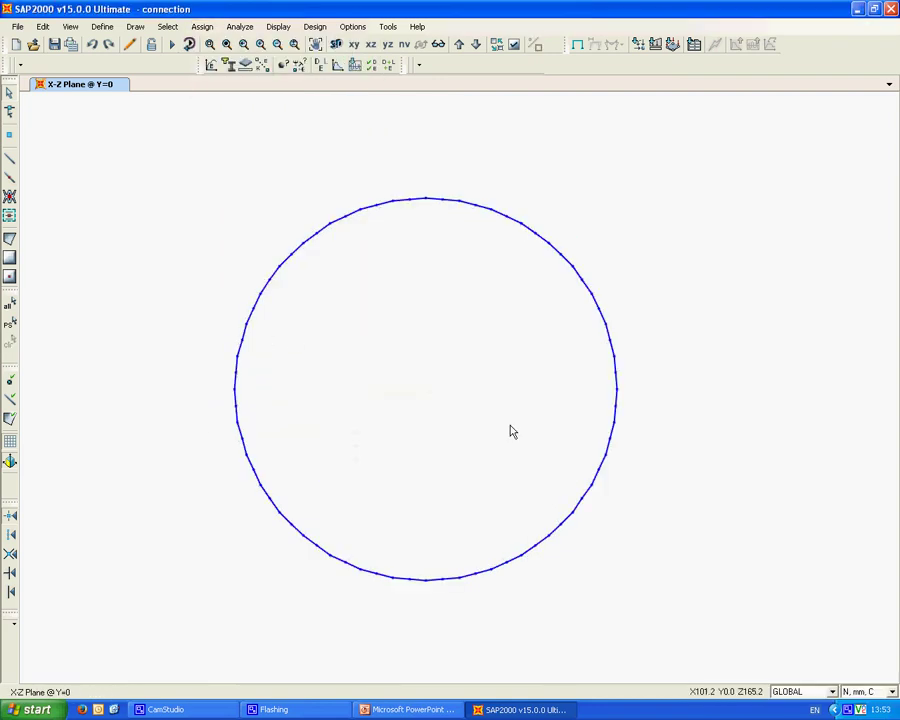
click(165, 27)
mouse_move(189, 44)
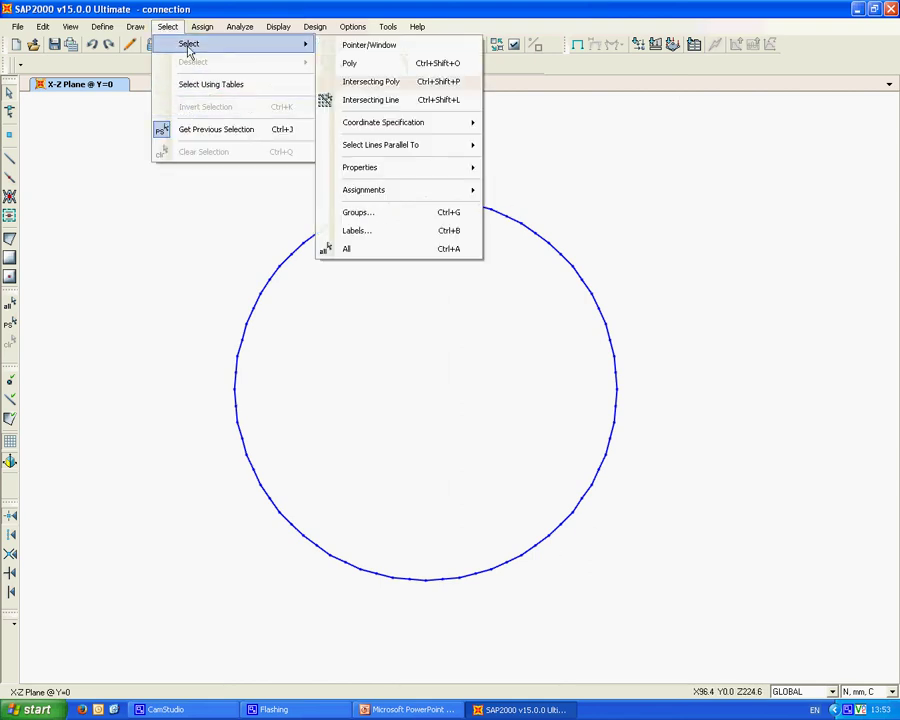
click(360, 212)
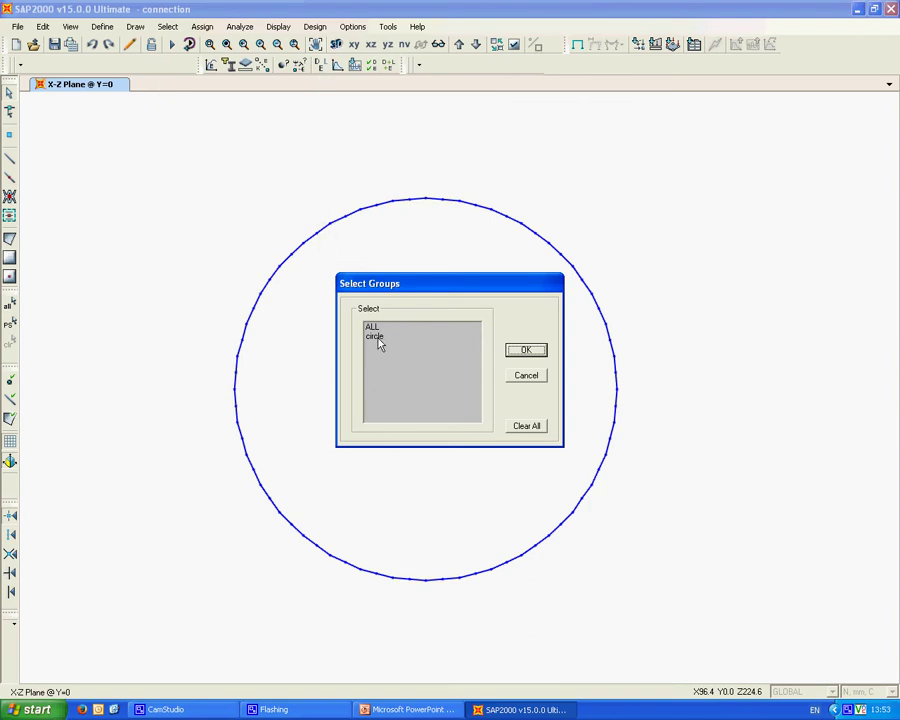
click(376, 337)
click(524, 350)
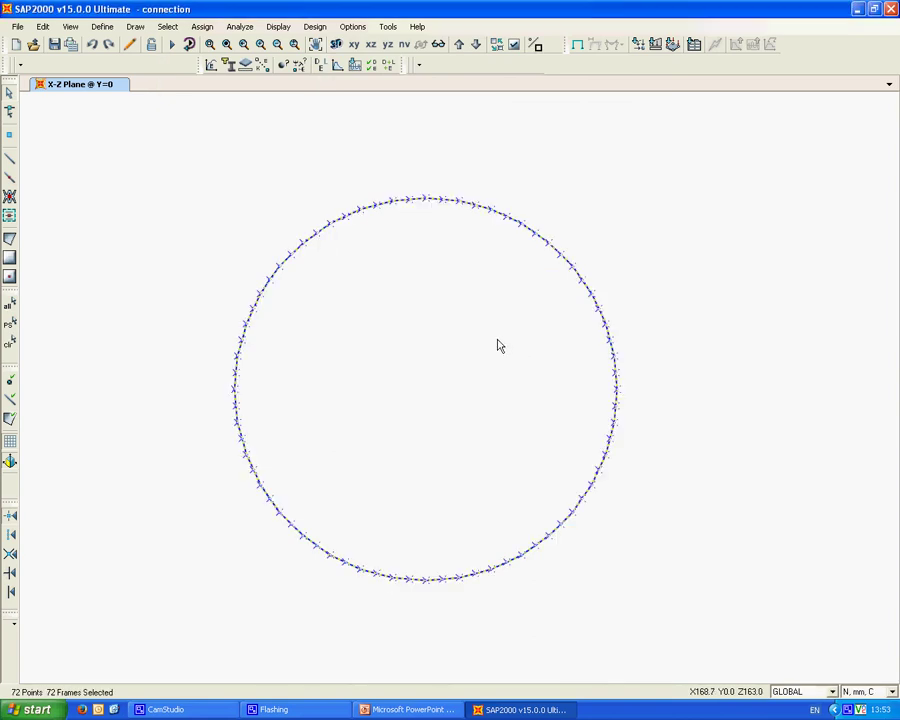
key(ctrl+q)
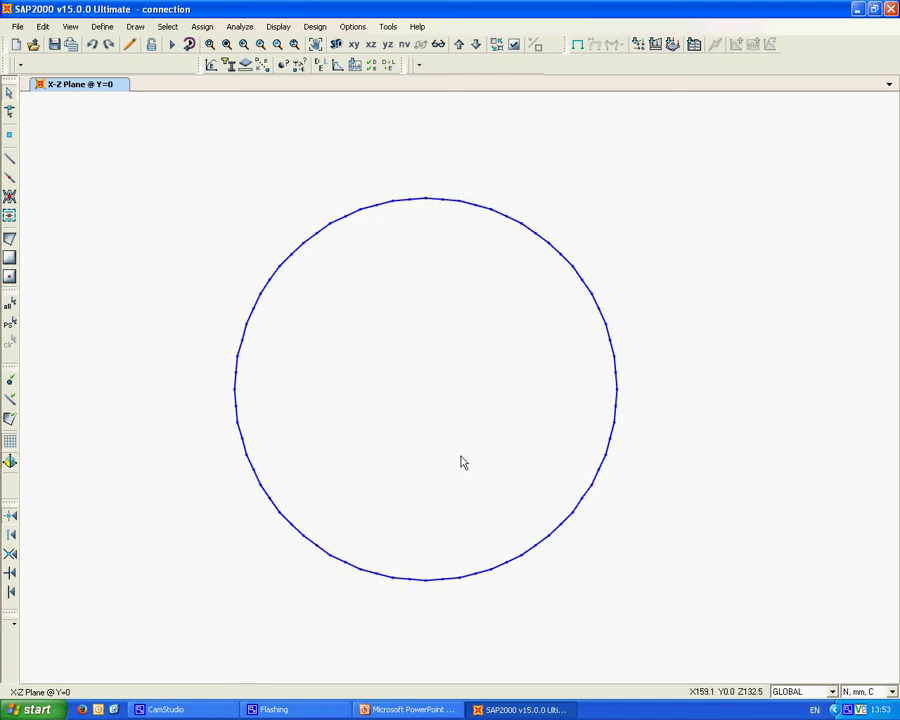
click(168, 26)
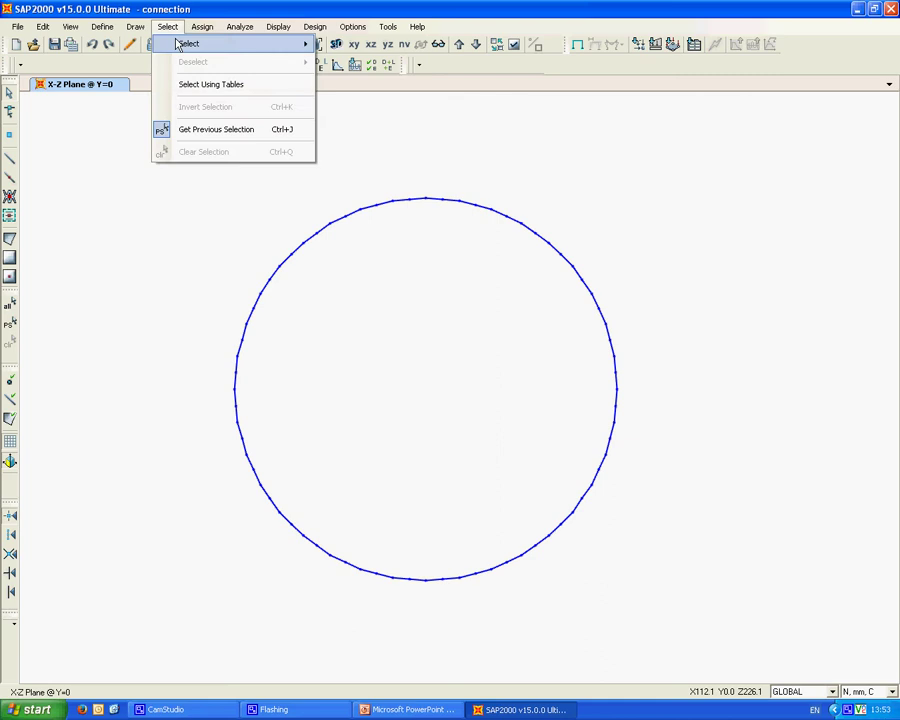
mouse_move(177, 44)
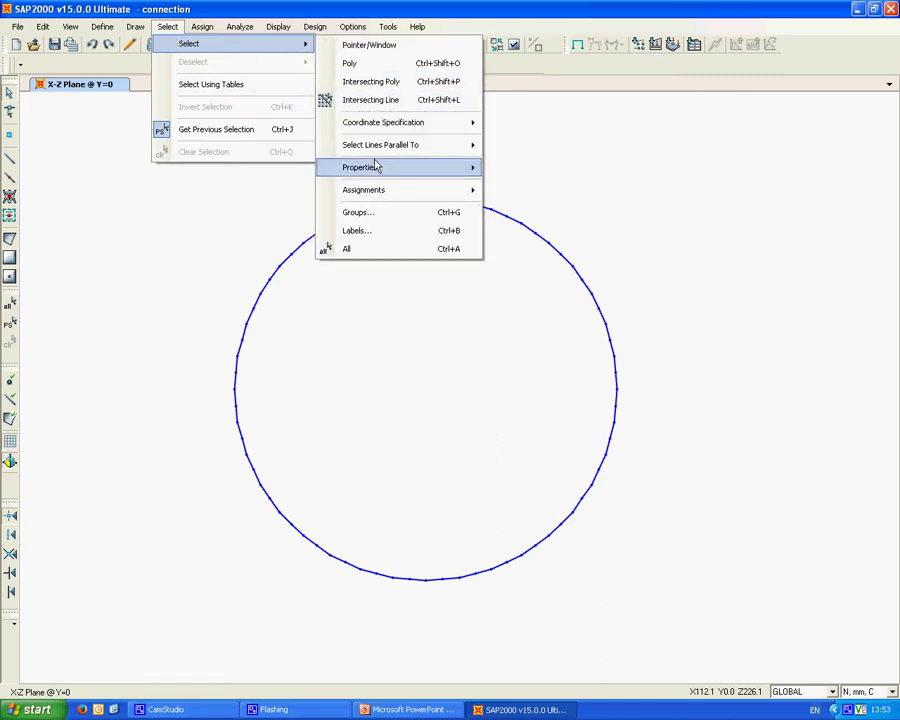
mouse_move(370, 168)
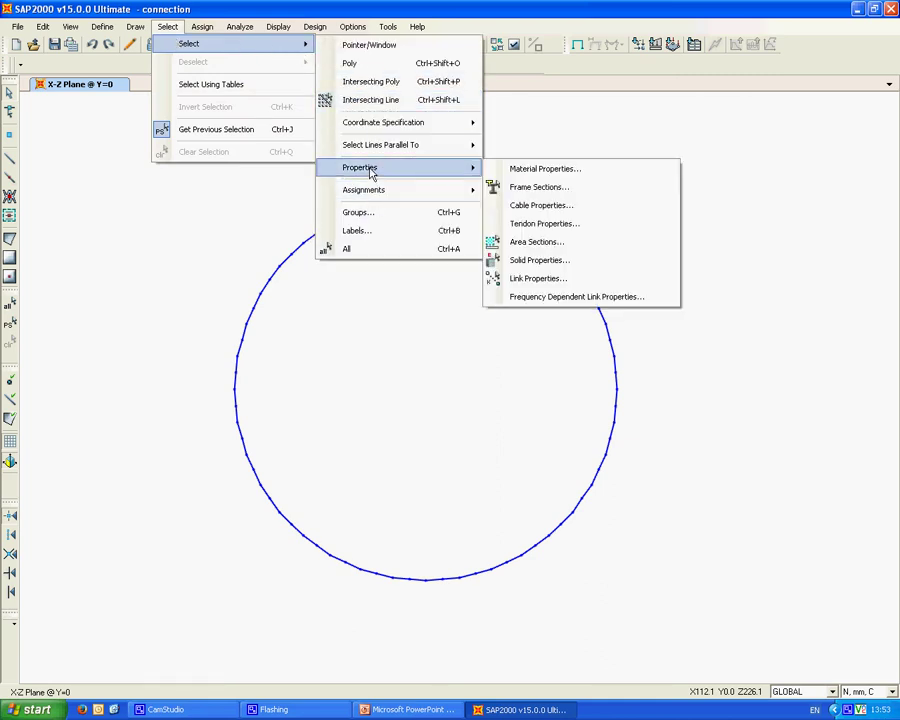
click(543, 190)
click(390, 330)
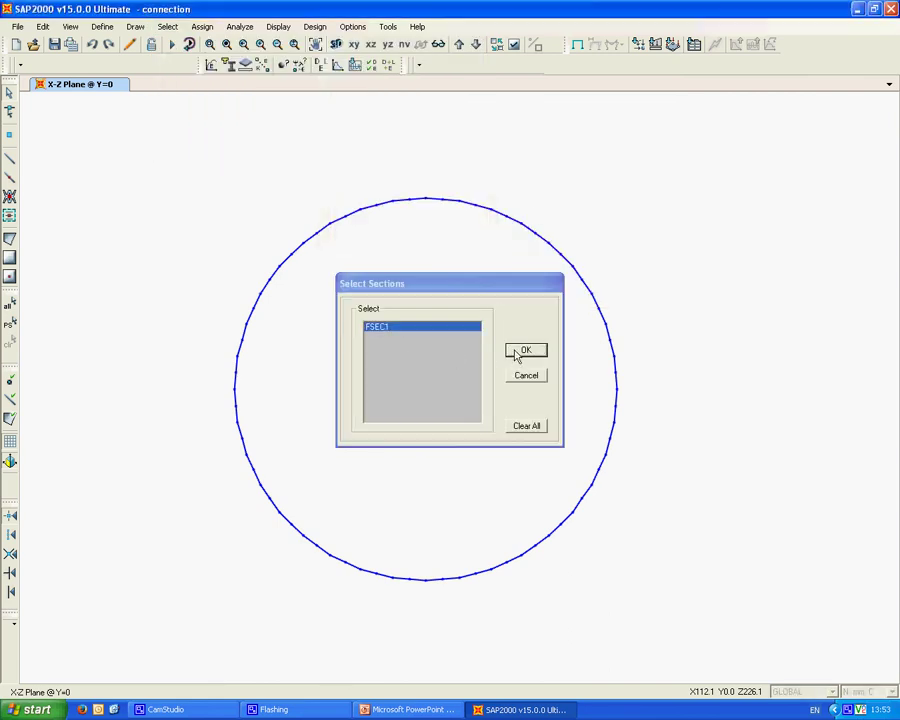
click(524, 351)
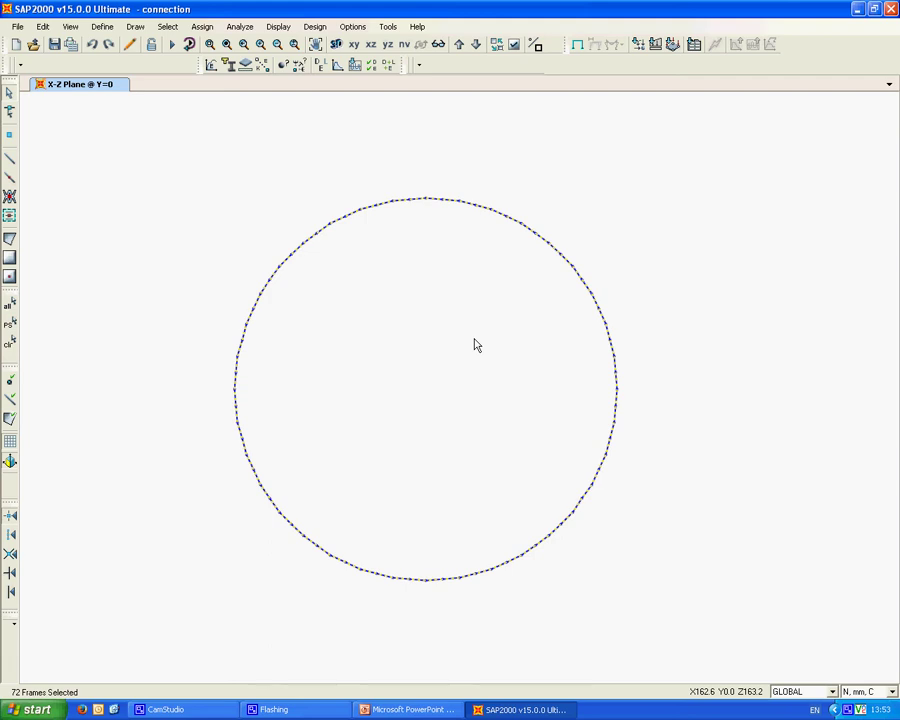
key(ctrl+q)
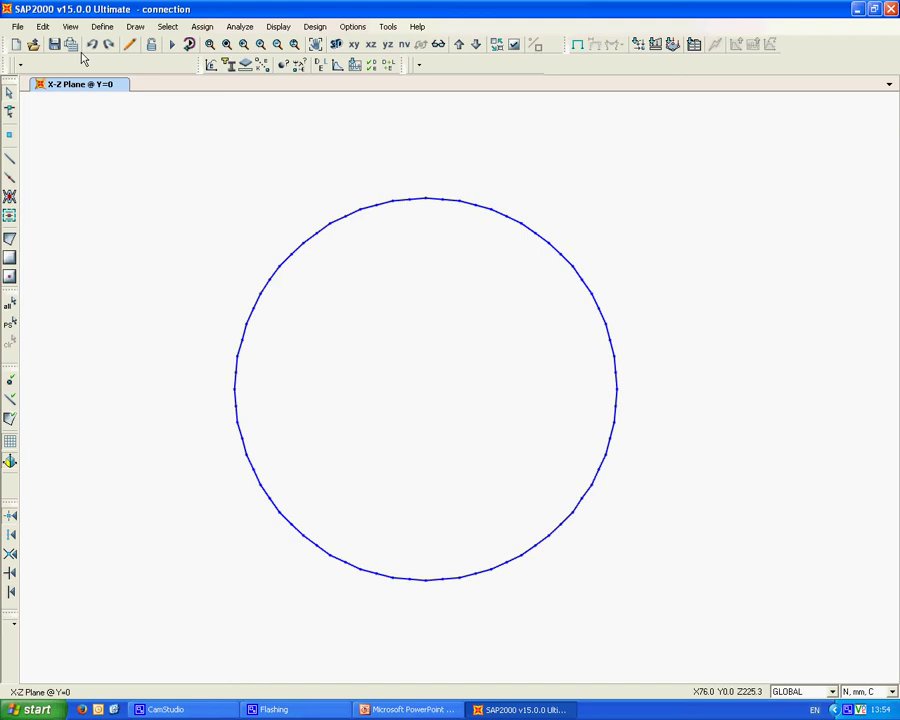
Redisplay the entire plate shell mesh around the hole-edge ring with Show All.
click(42, 26)
mouse_move(70, 30)
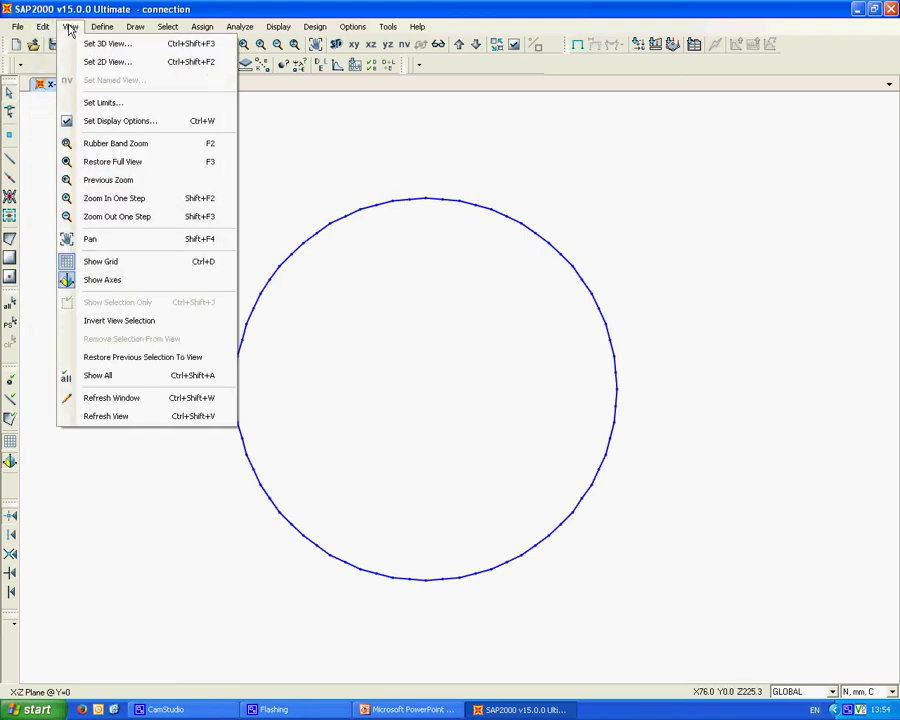
click(70, 375)
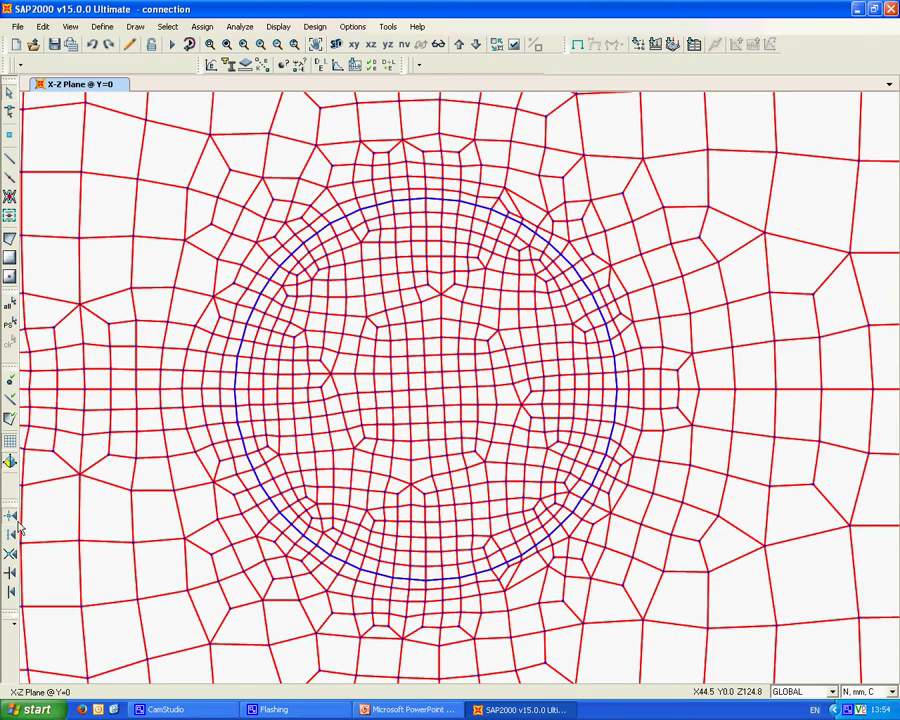
Delete the shell areas in the hole's centre and along its top edge.
drag(533, 469, 292, 272)
key(Delete)
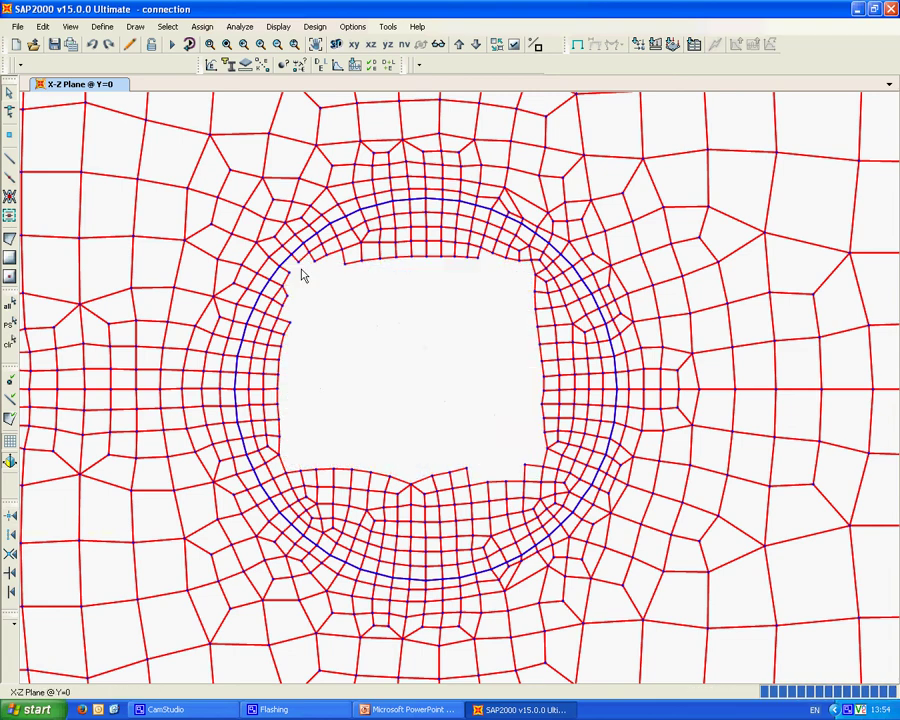
drag(504, 289, 366, 230)
key(Delete)
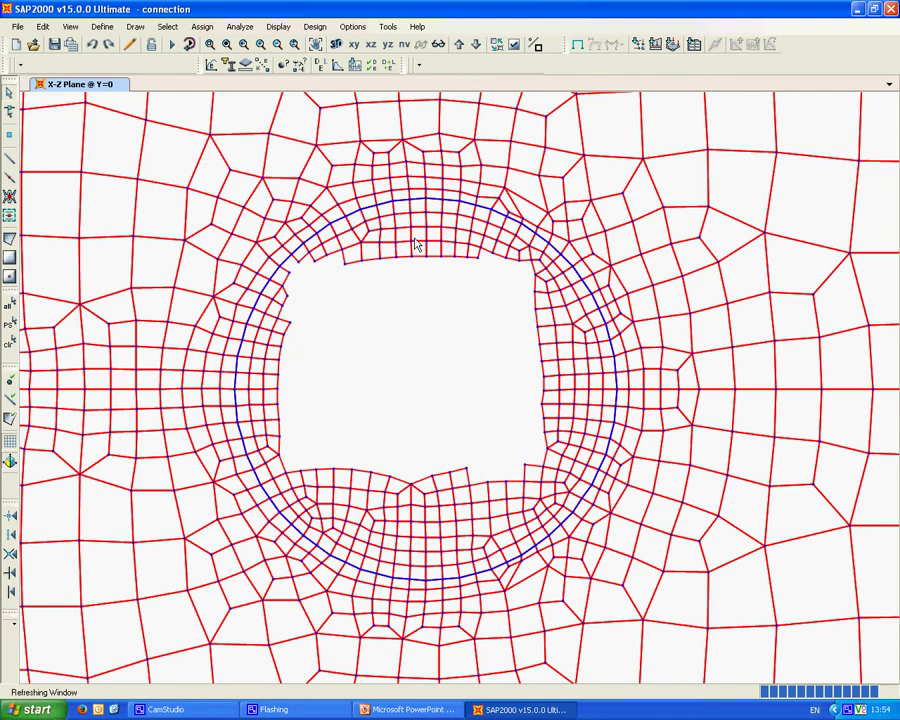
click(460, 213)
ctrl+click(450, 215)
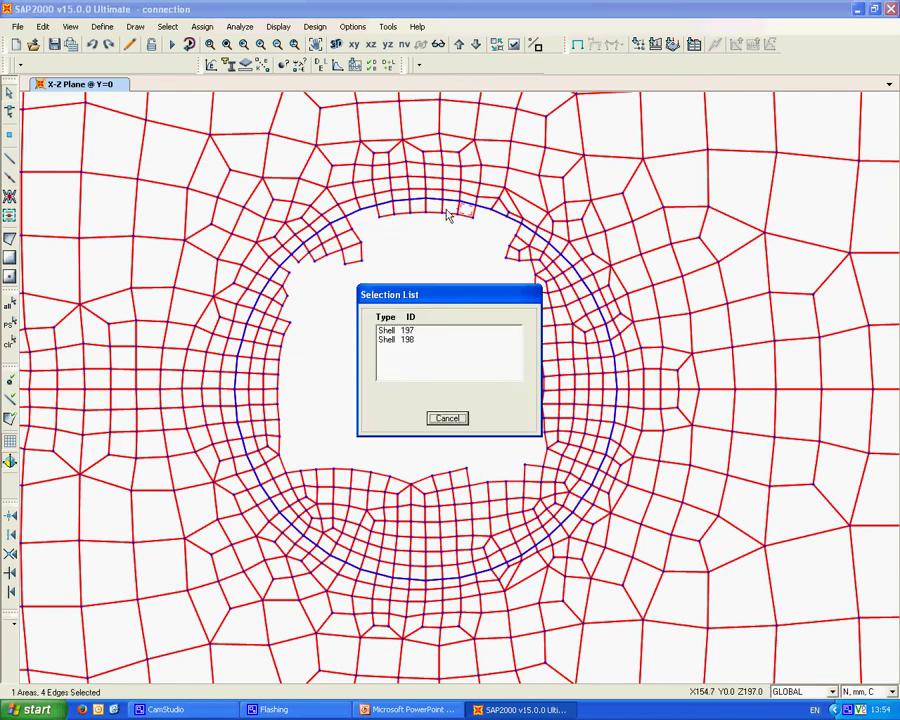
click(446, 418)
drag(476, 206, 380, 218)
key(Delete)
Delete the shell areas along the hole's bottom, lower-left and upper-left edges.
drag(497, 565, 352, 456)
key(Delete)
drag(365, 541, 317, 434)
key(Delete)
drag(326, 507, 250, 298)
key(Delete)
key(Delete)
key(Delete)
drag(306, 333, 277, 282)
key(Delete)
drag(384, 276, 315, 243)
key(Delete)
Delete stray shell fragments along the hole's right, upper-right and lower-right edges.
click(343, 232)
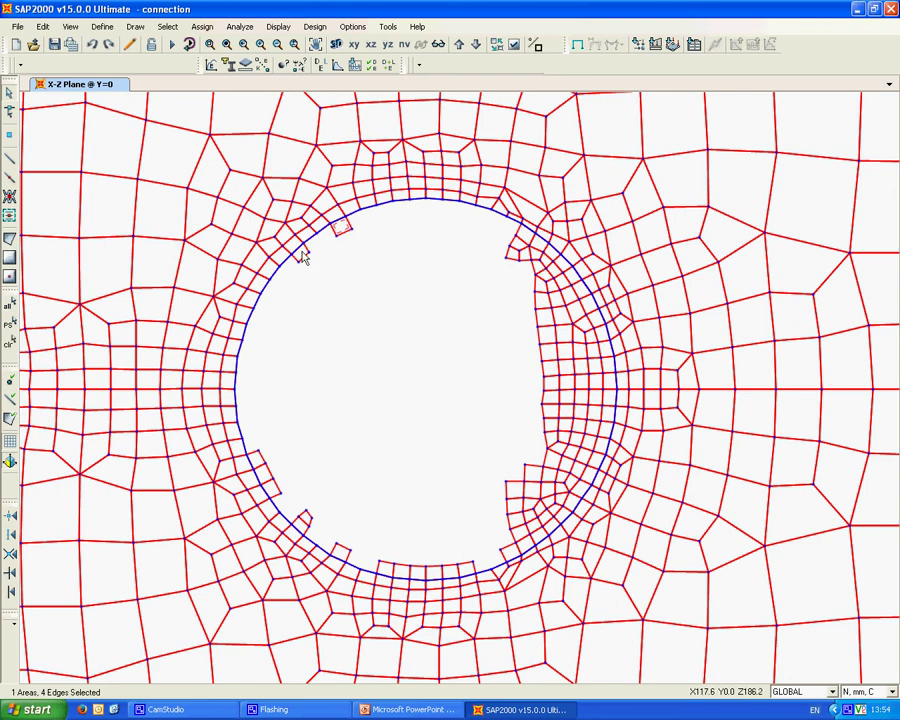
key(Delete)
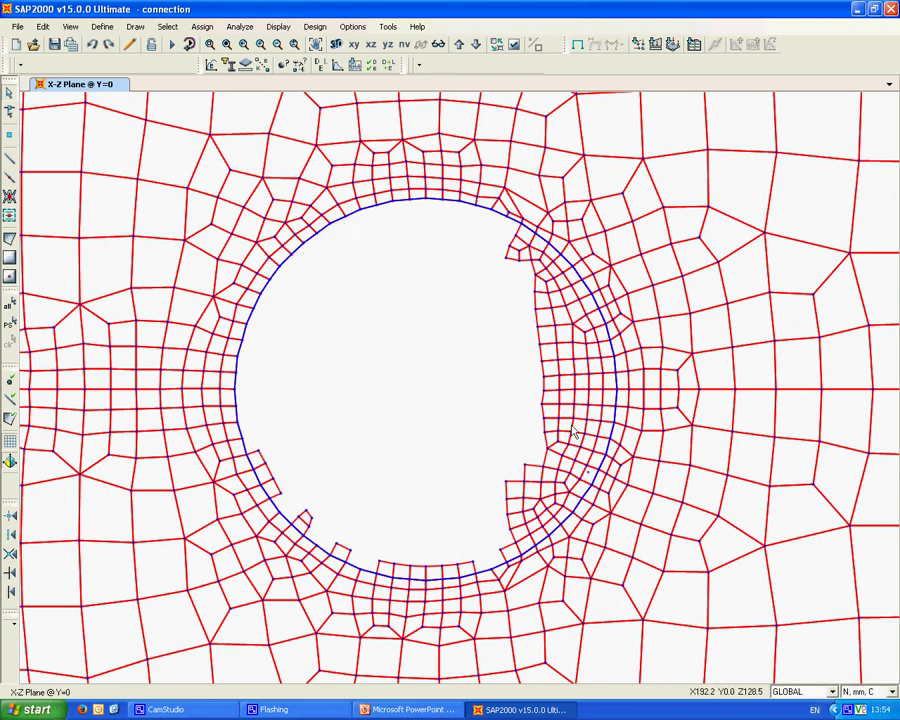
drag(574, 464, 506, 301)
key(Delete)
drag(567, 298, 530, 282)
key(Delete)
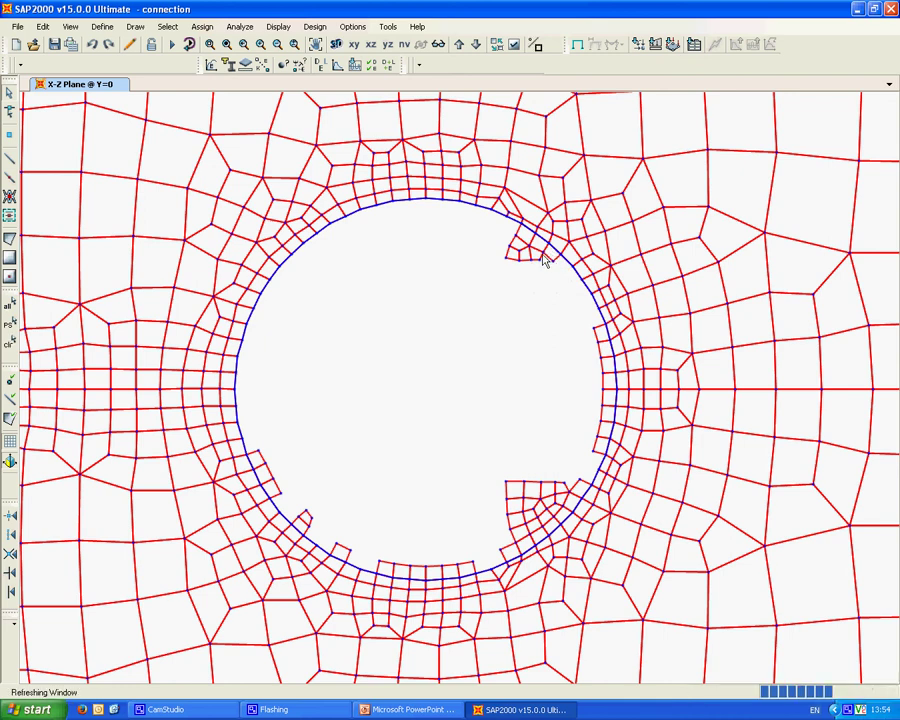
drag(540, 280, 498, 238)
key(Delete)
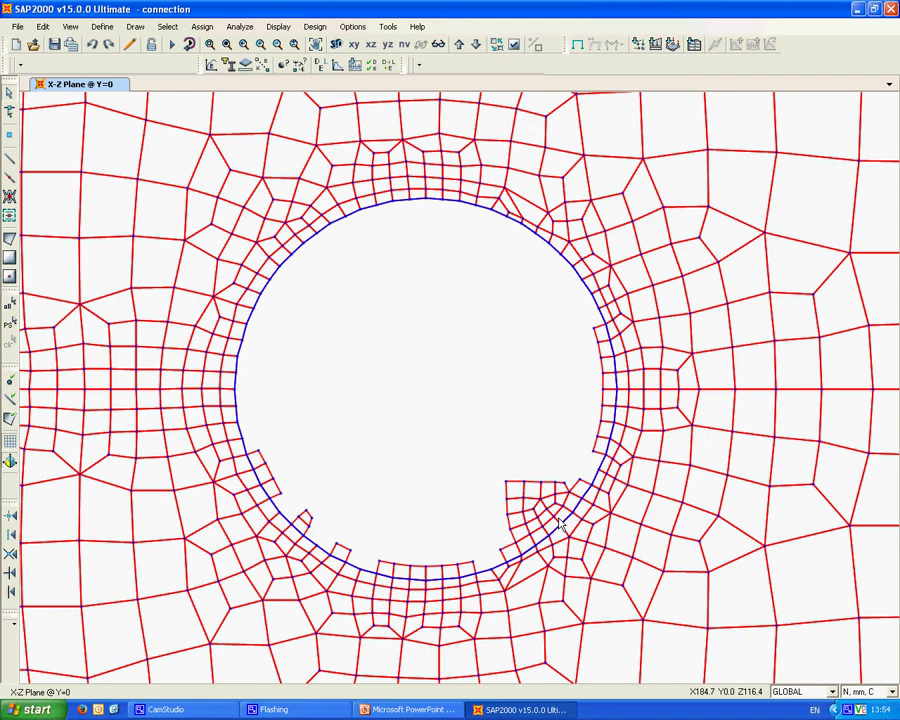
drag(560, 518, 436, 426)
key(Delete)
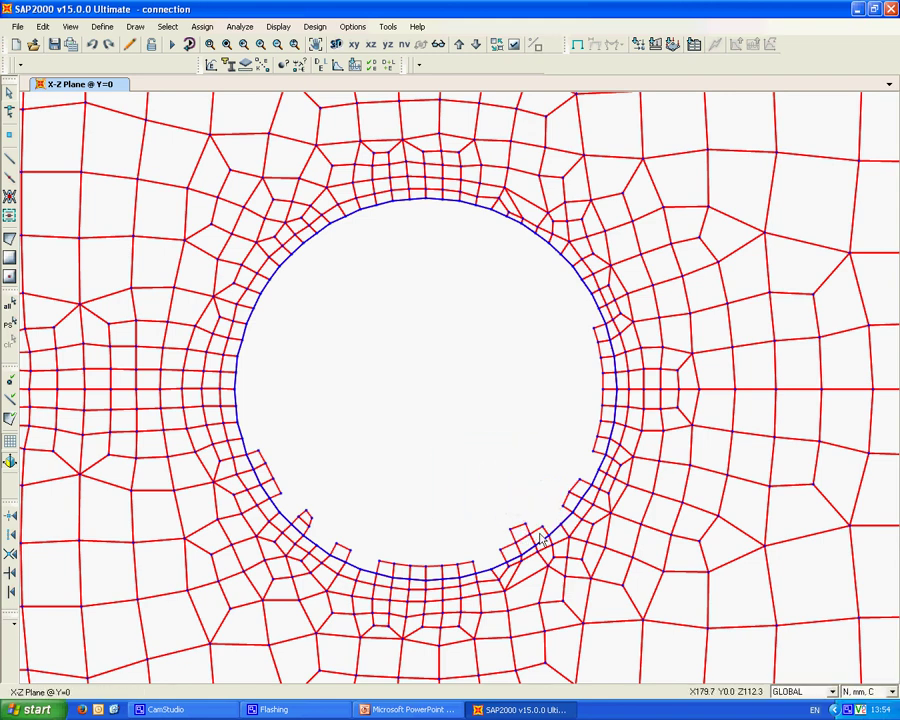
Delete leftover fragments at the hole's bottom and left edges, then select right-edge fragments.
click(528, 548)
click(514, 556)
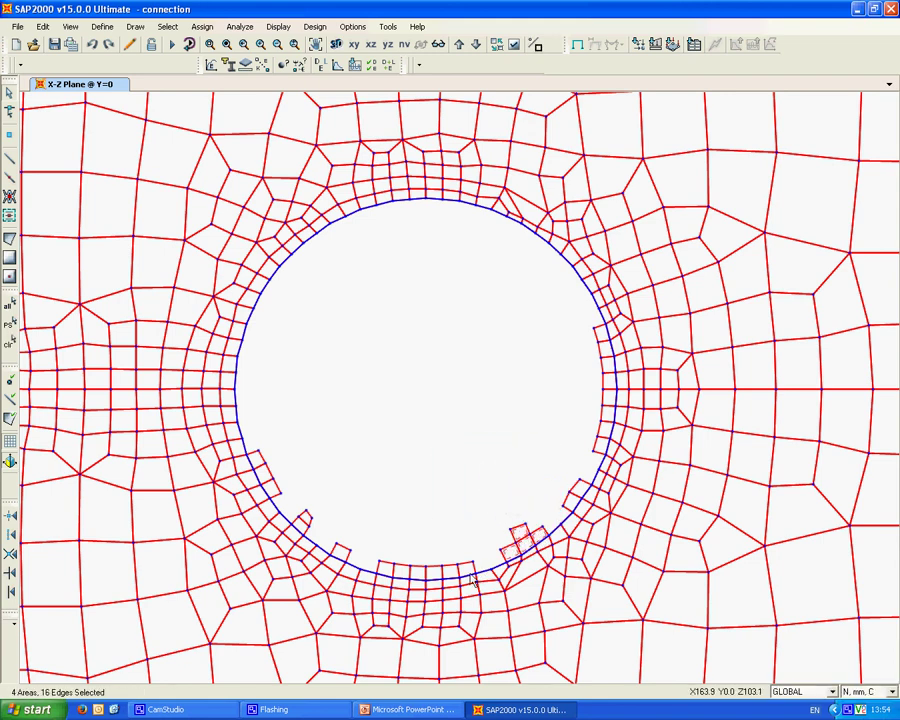
click(388, 571)
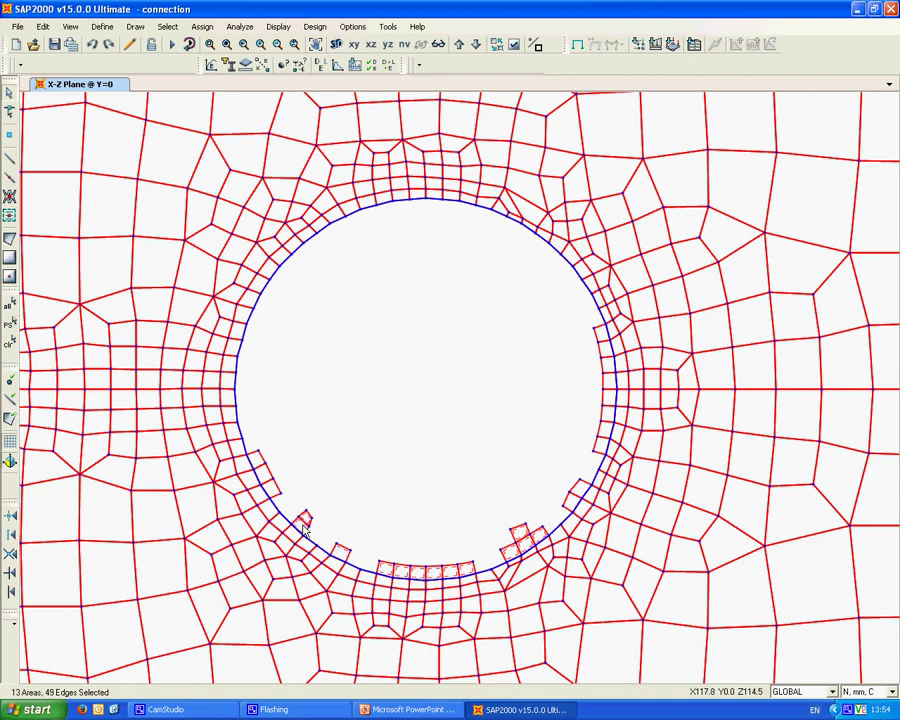
key(Delete)
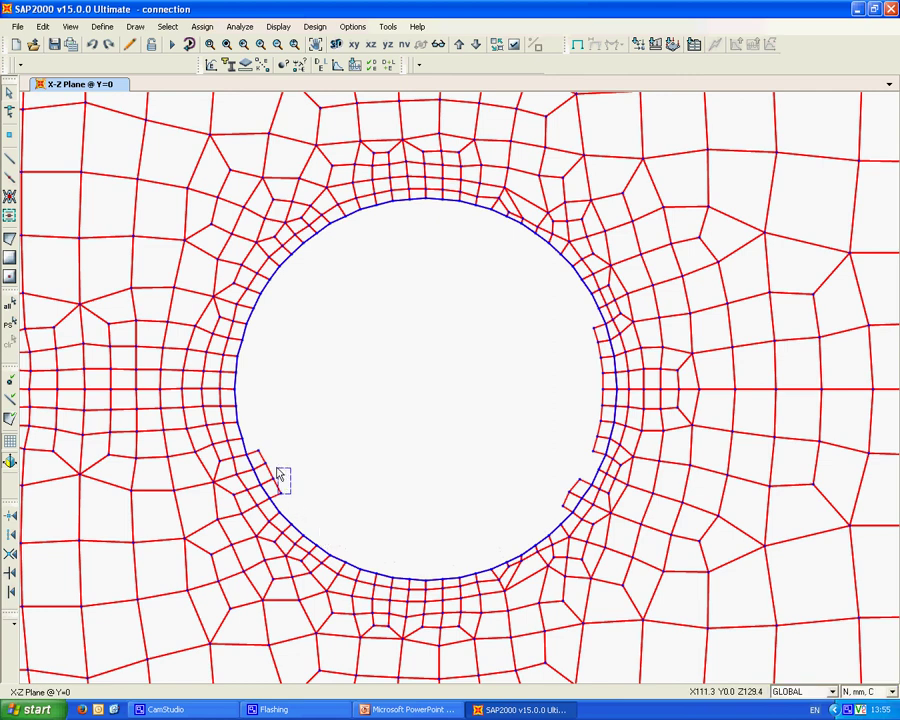
click(267, 476)
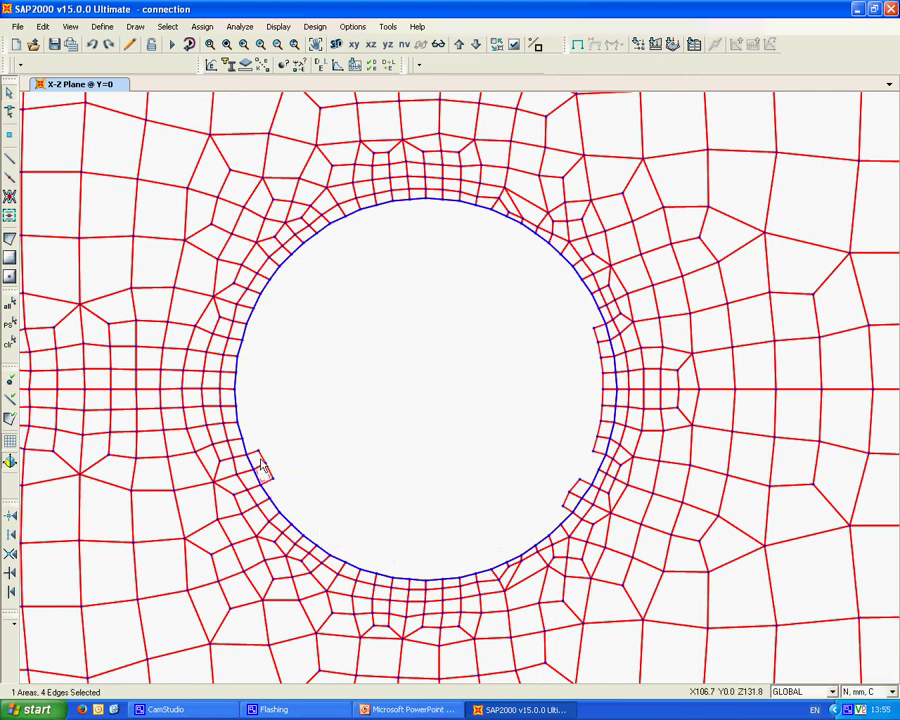
key(Delete)
click(584, 494)
click(601, 449)
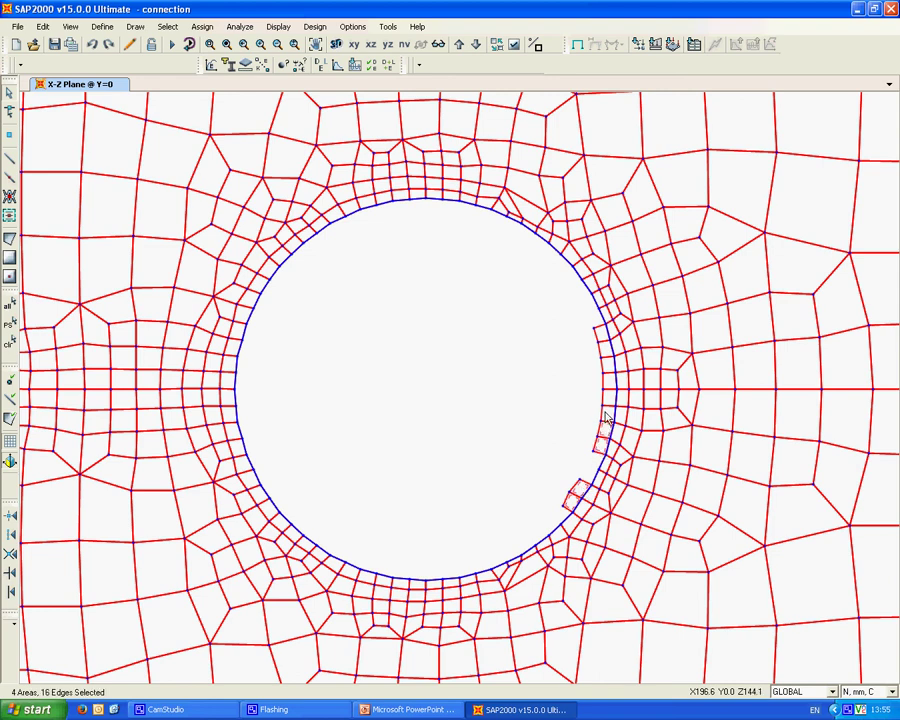
click(599, 335)
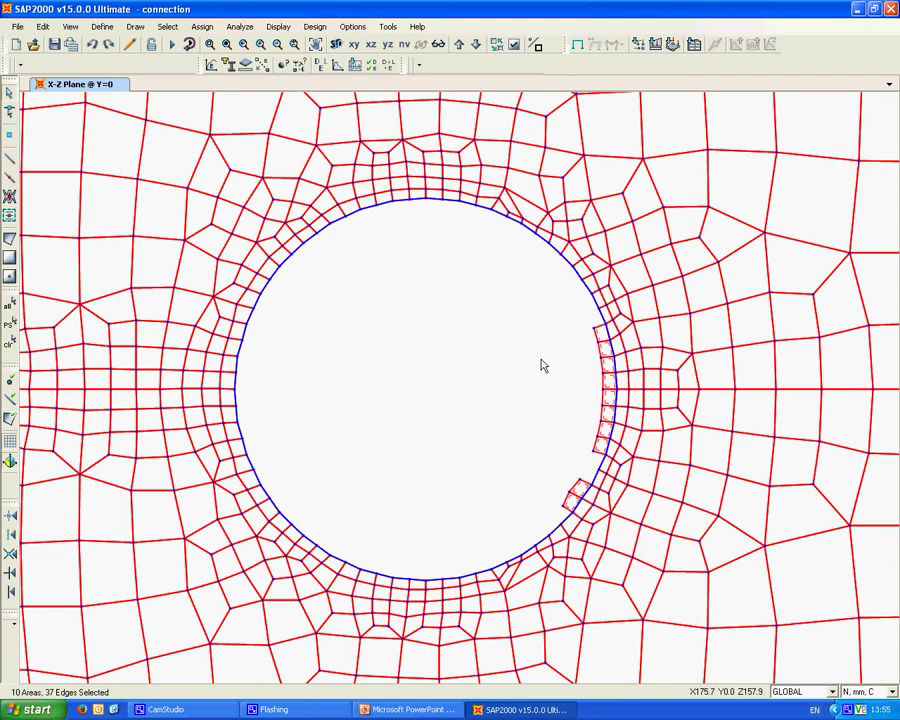
click(601, 338)
Delete the last right-edge fragments and save the model, dismissing the database error.
click(601, 338)
key(Delete)
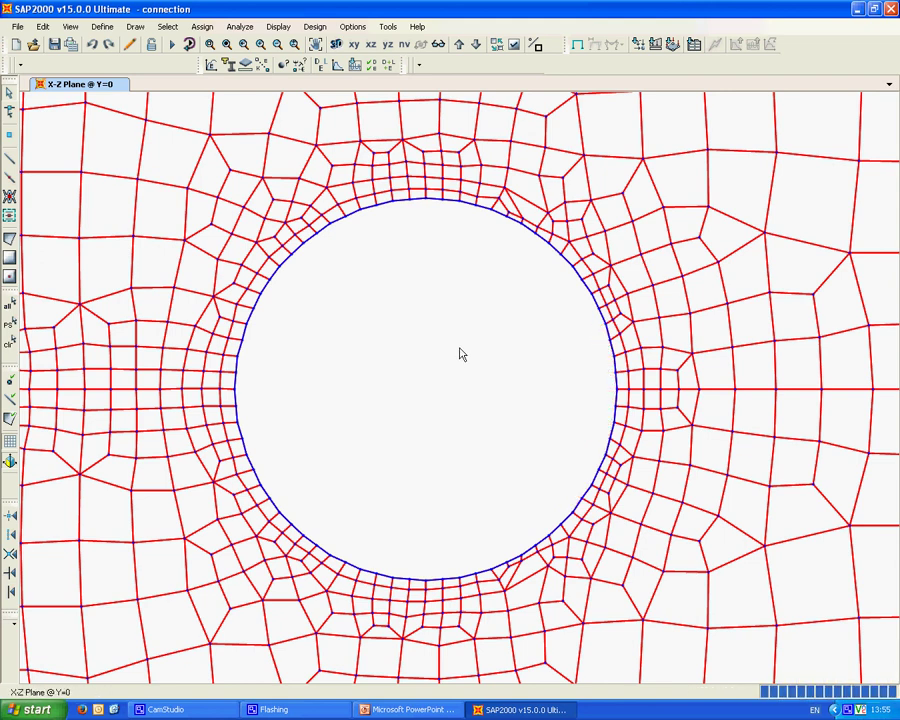
click(54, 44)
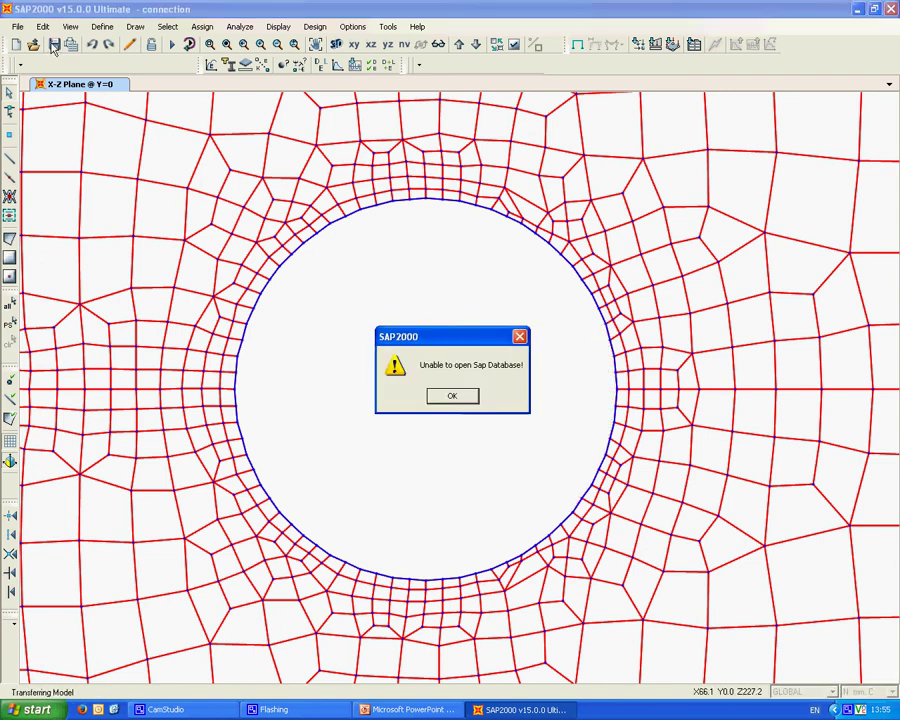
click(452, 397)
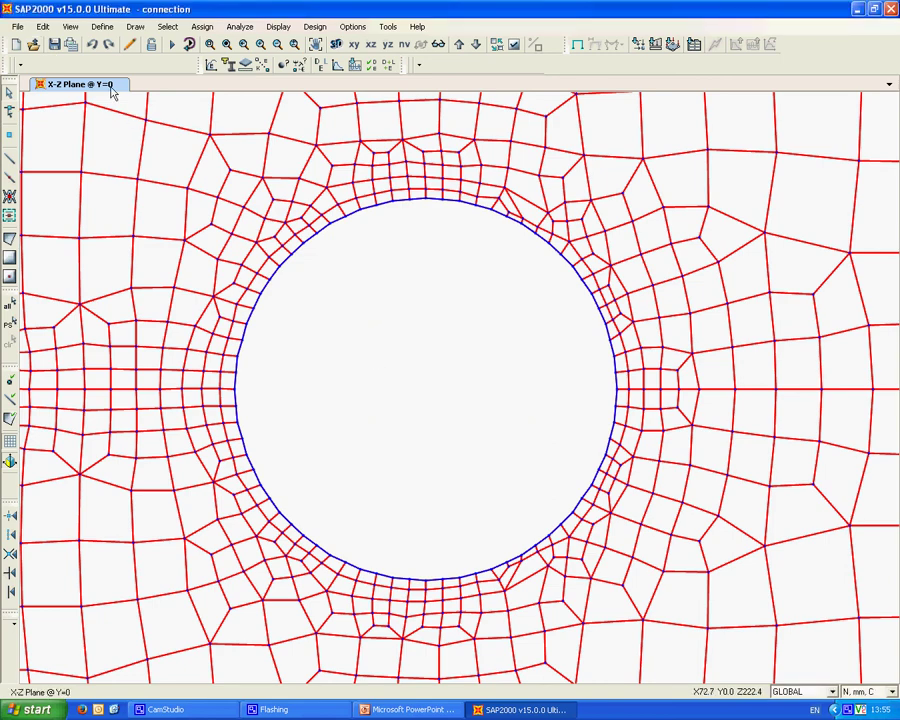
scroll(337, 347, down, 2)
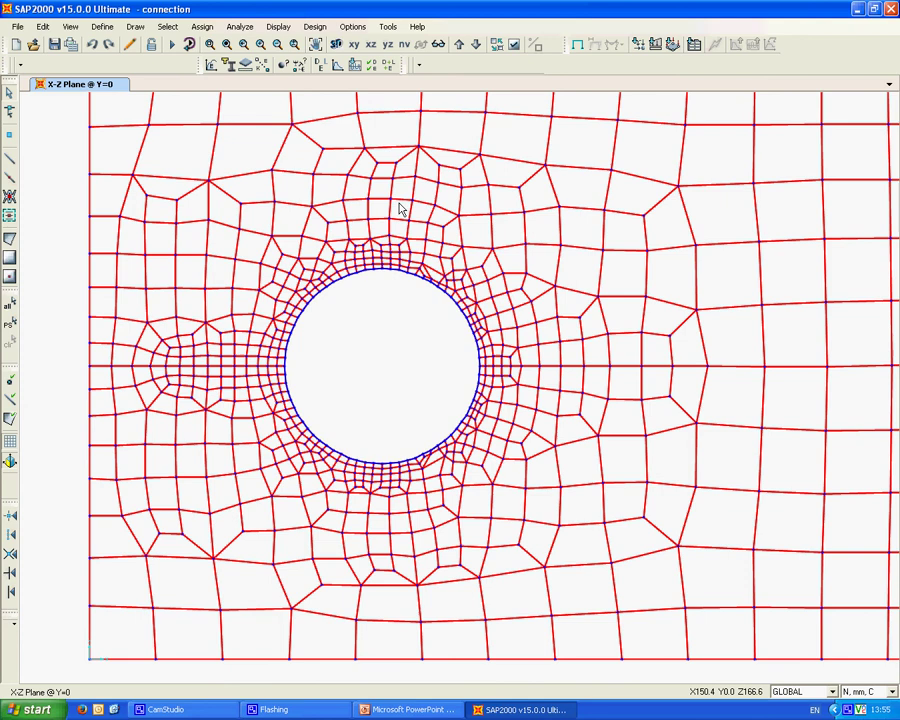
Select all 72 frames with section FSEC1 and delete them.
click(167, 26)
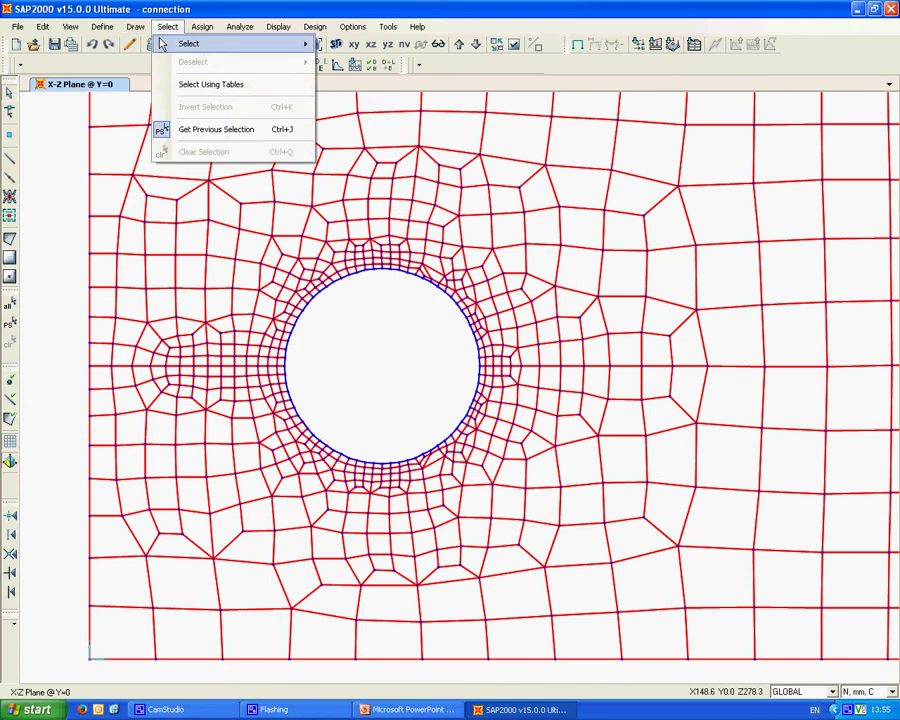
mouse_move(268, 44)
mouse_move(365, 168)
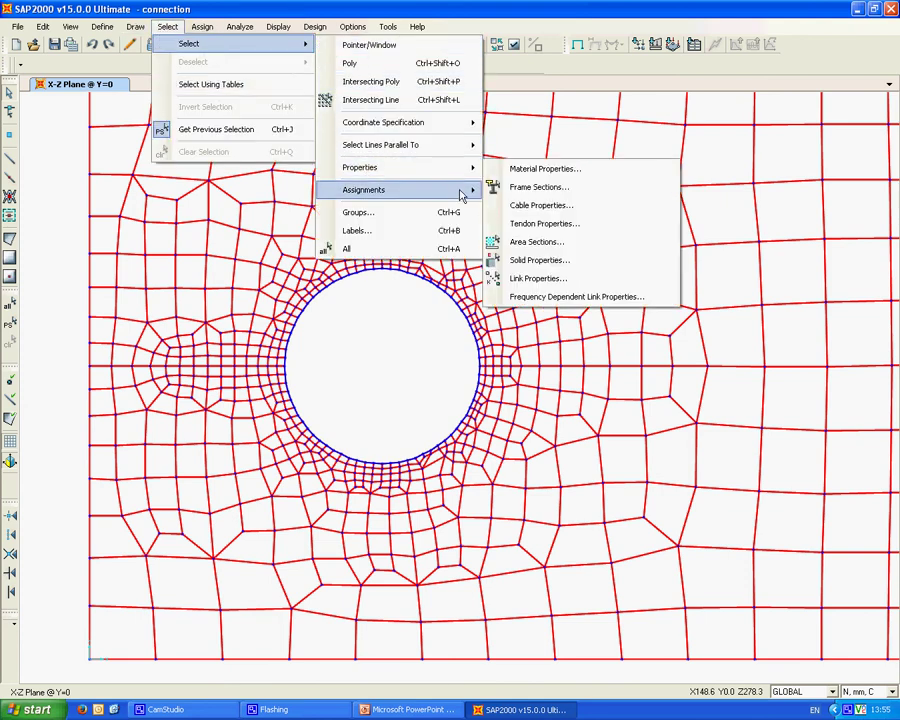
click(511, 190)
click(384, 329)
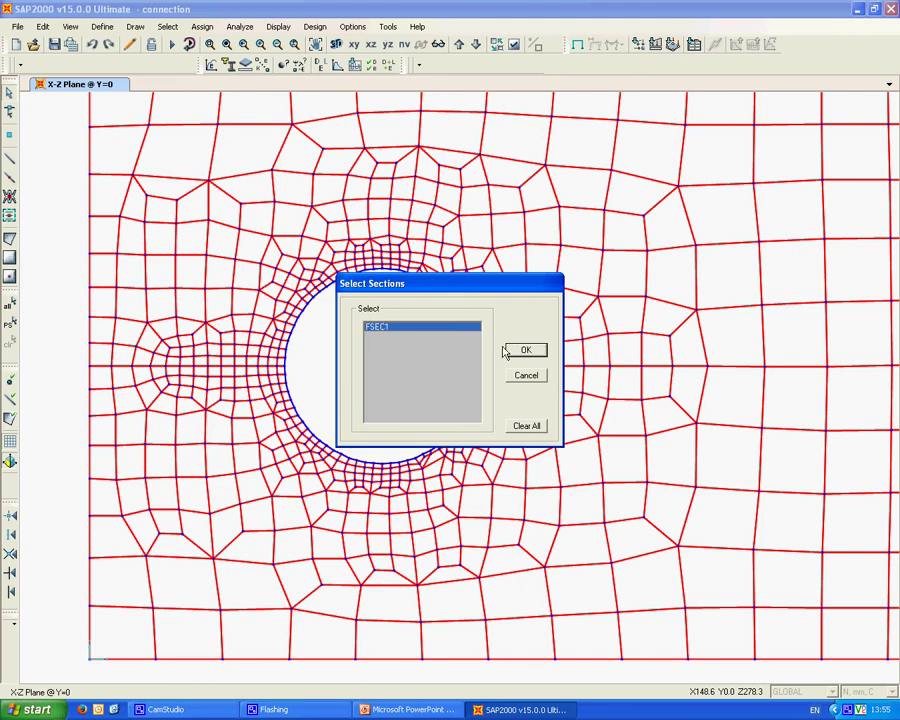
click(512, 349)
key(Delete)
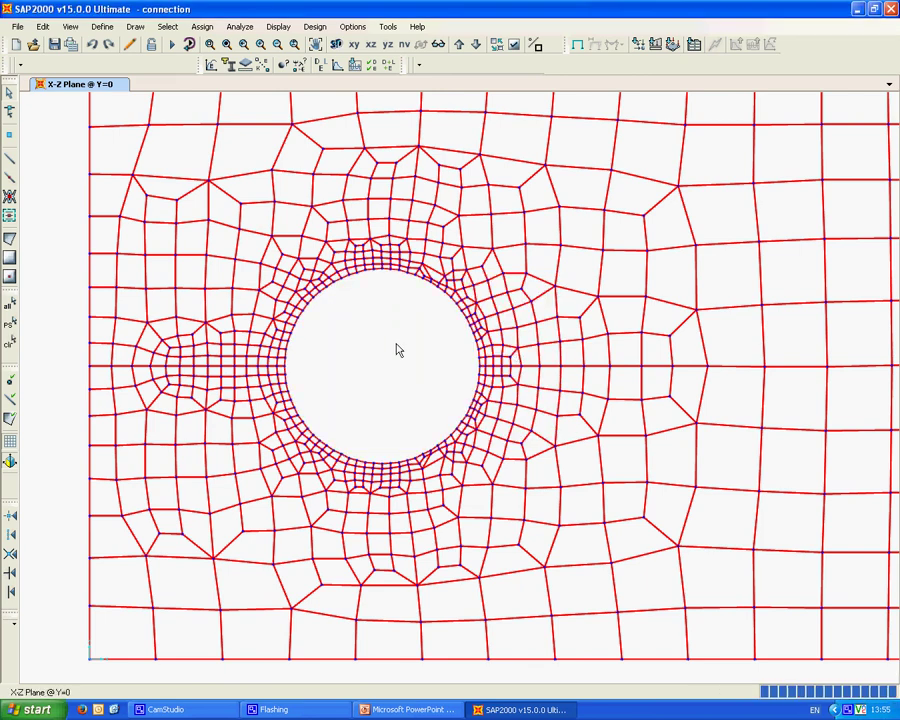
Select the circle group's members to verify it, then pan to show the whole plate.
click(167, 26)
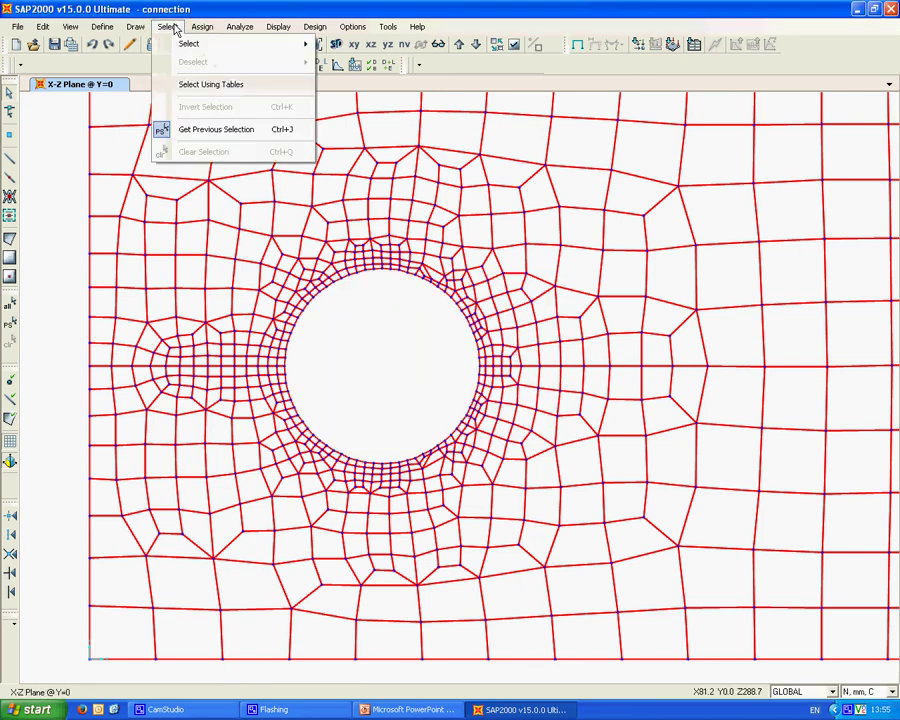
mouse_move(240, 44)
click(358, 212)
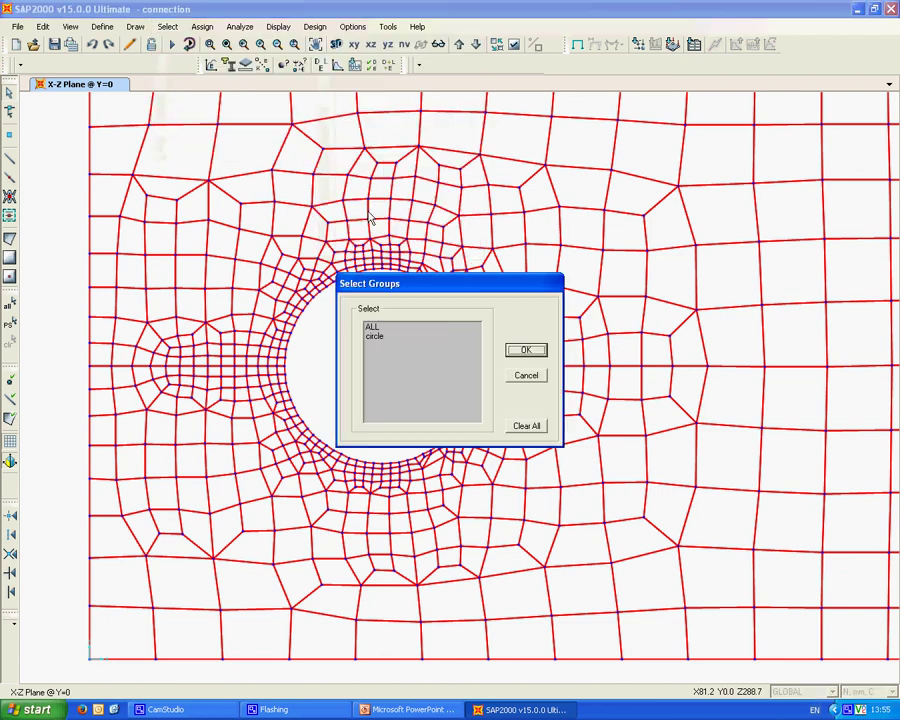
click(373, 336)
click(527, 352)
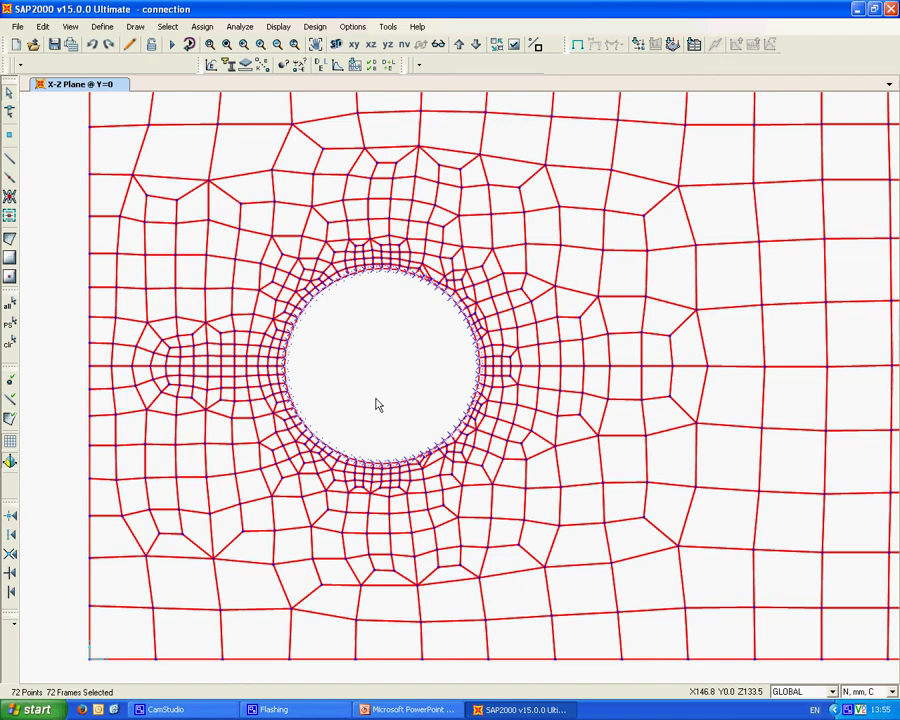
scroll(378, 404, down, 4)
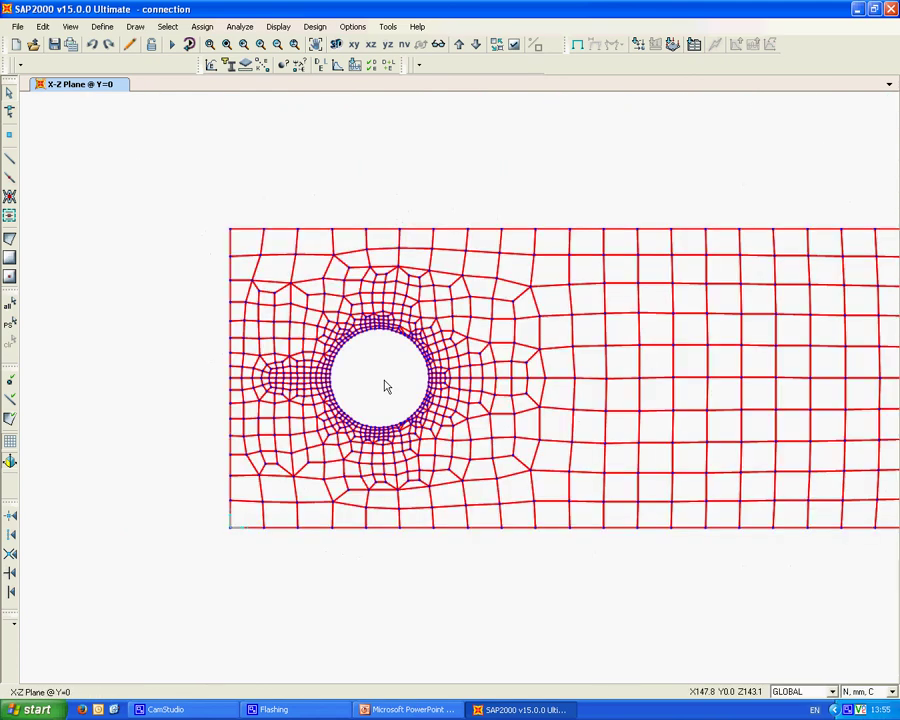
middle_drag(396, 382, 231, 384)
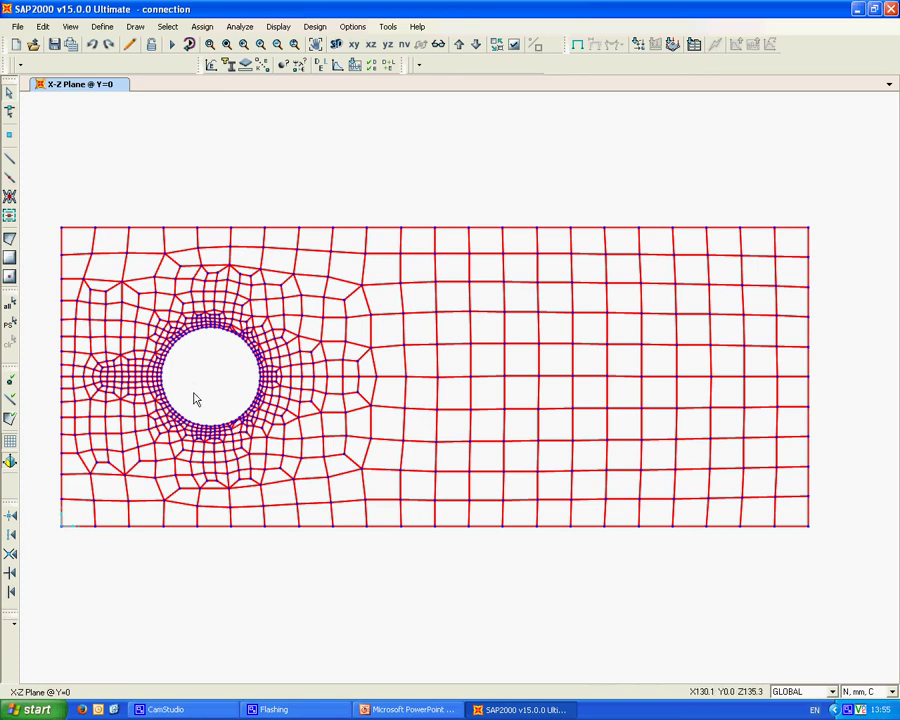
Save the model, dismiss the database error, and switch to CamStudio.
click(54, 44)
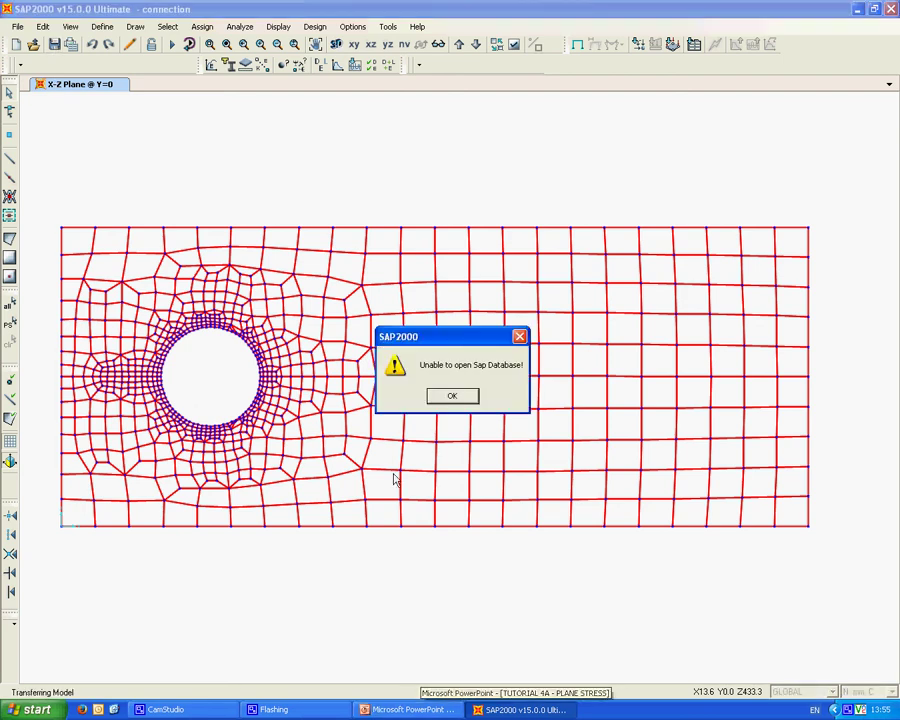
click(456, 396)
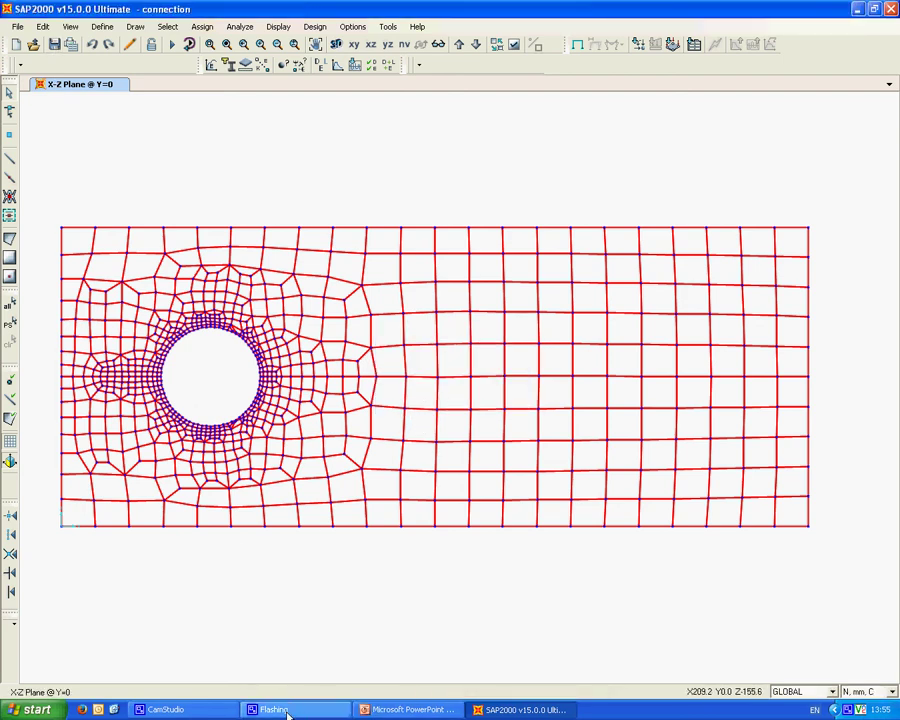
click(165, 709)
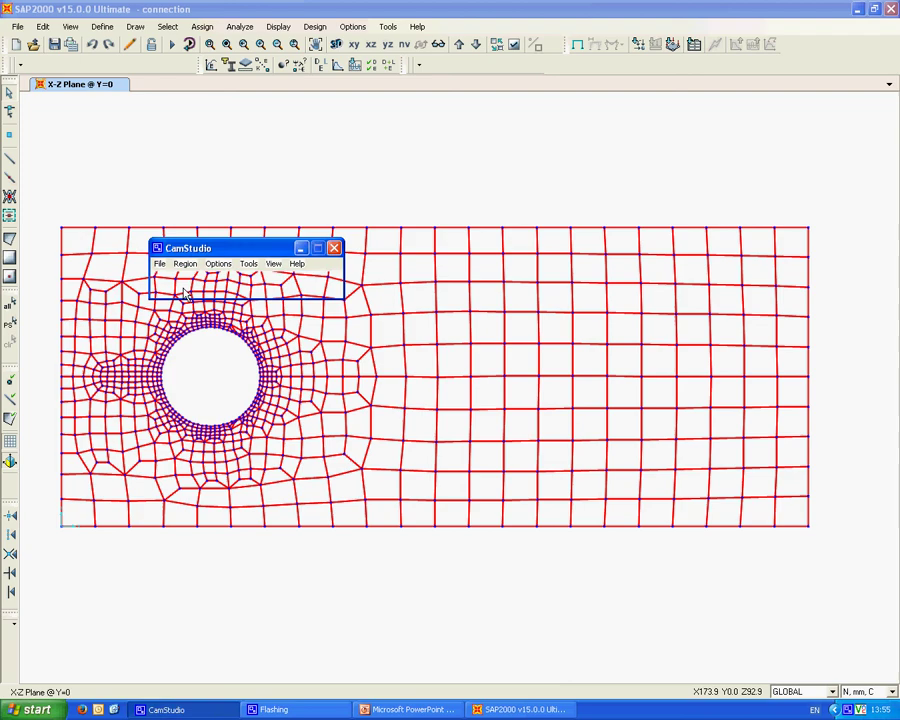